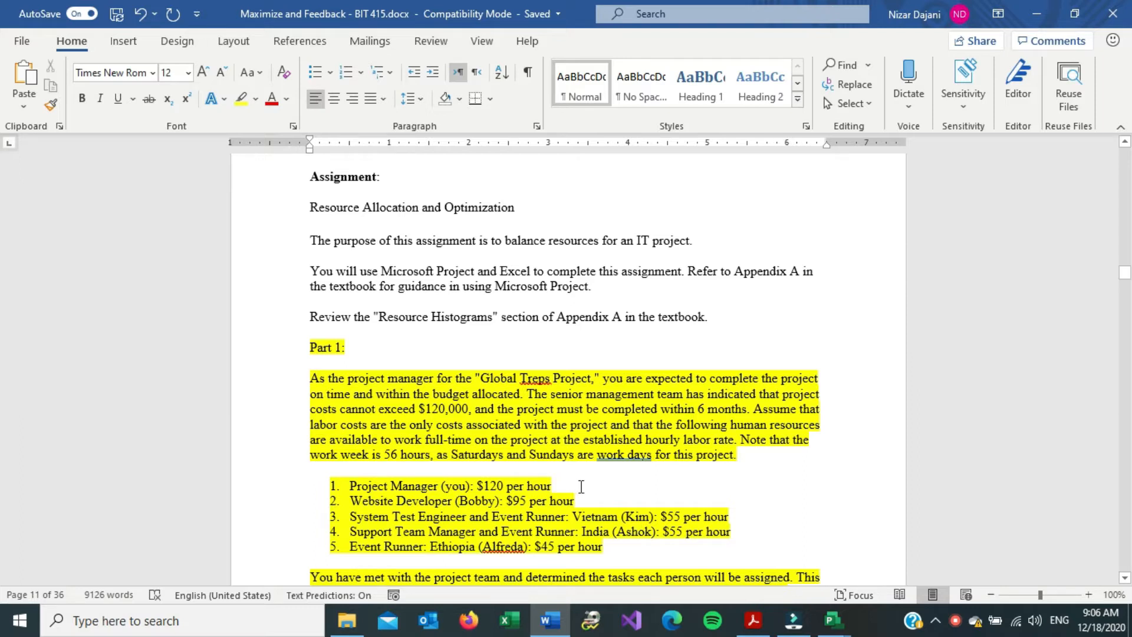
- Read the Part 1 assignment requirements and switch to Topic 4 Solution Durations Sandbox.mpp in Microsoft Project
{"action": "scroll", "coordinate": [580, 487], "scroll_direction": "down", "scroll_amount": 5}
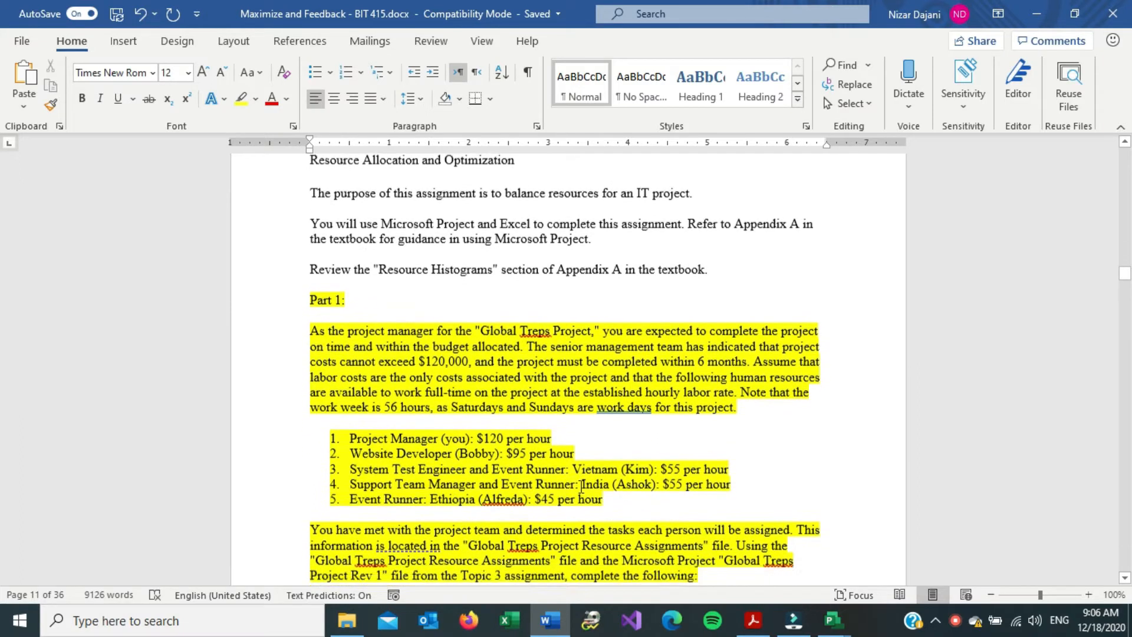
{"action": "scroll", "coordinate": [581, 486], "scroll_direction": "down", "scroll_amount": 1}
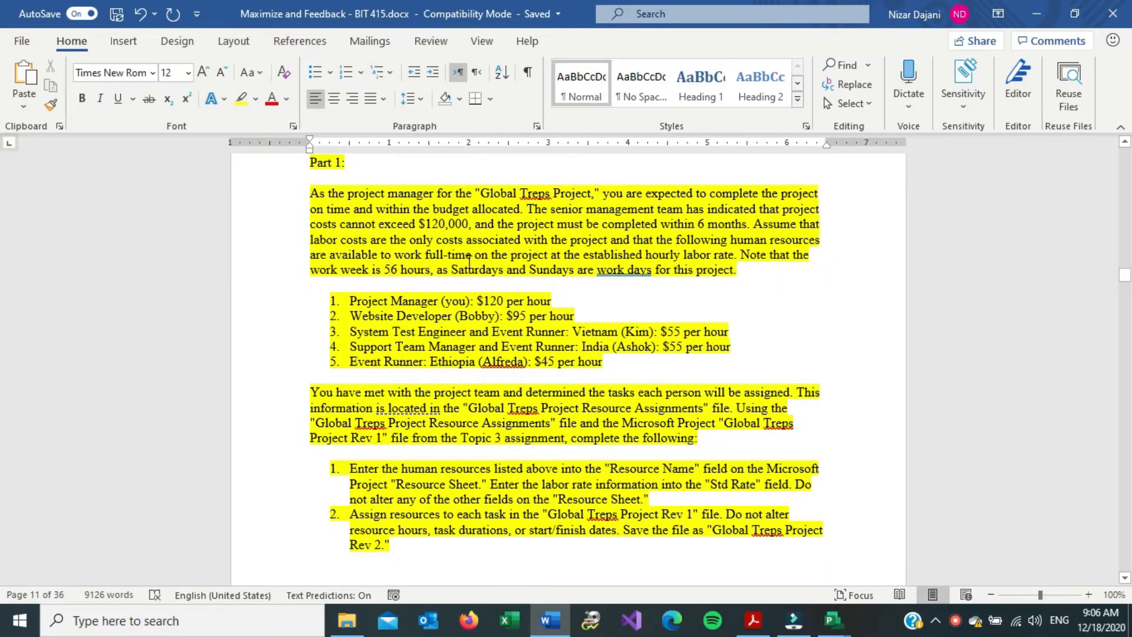
{"action": "mouse_move", "coordinate": [832, 620]}
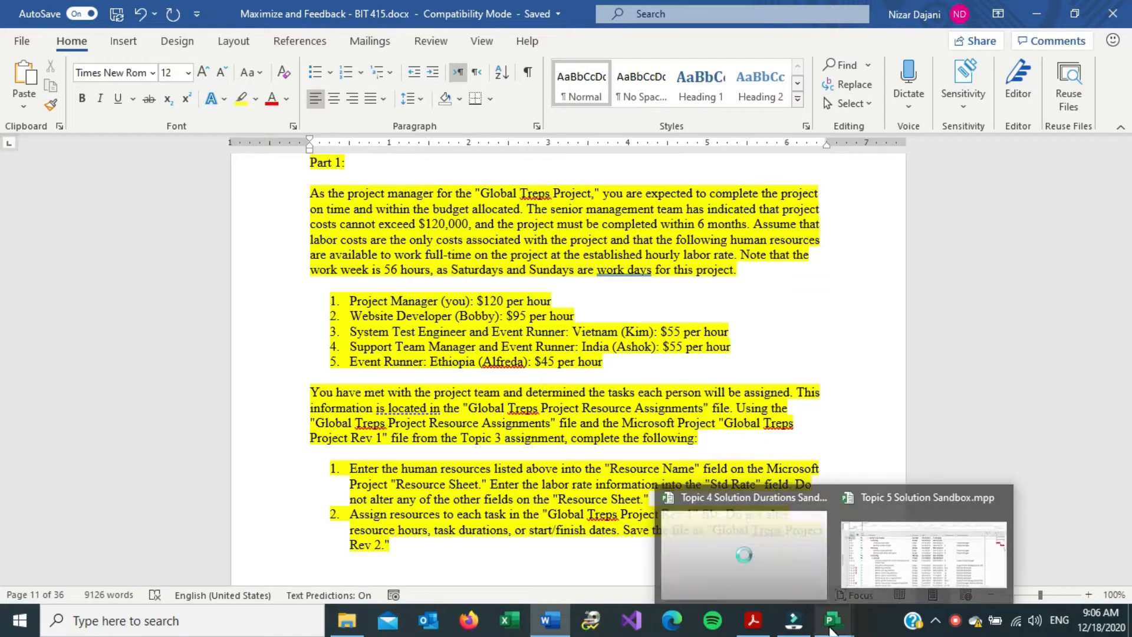
{"action": "left_click", "coordinate": [773, 582]}
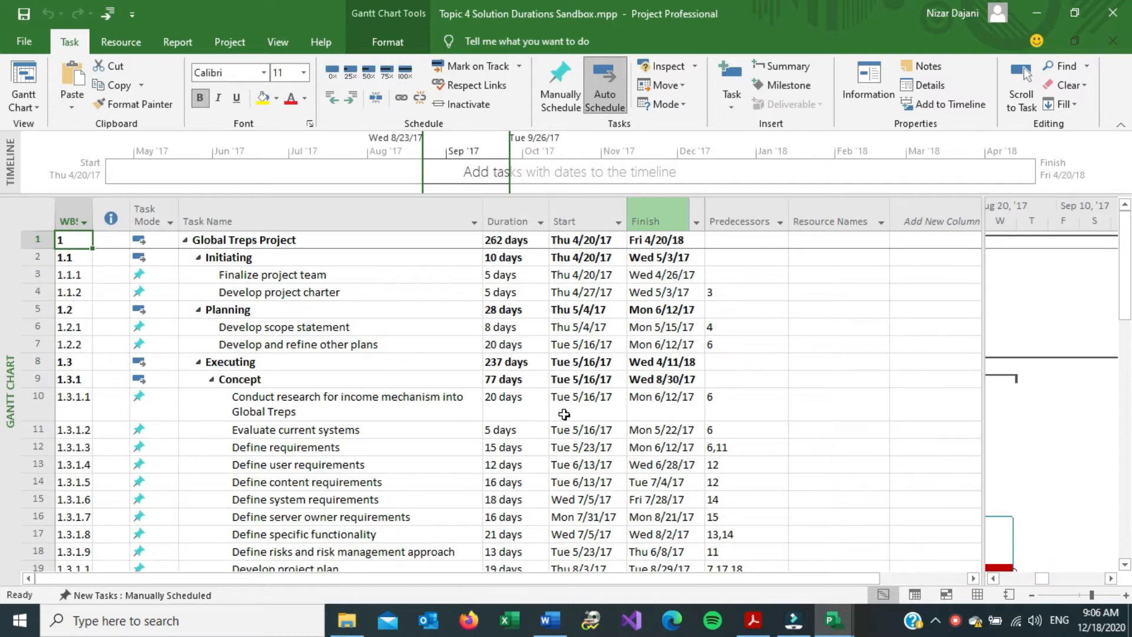
- Review the Global Treps Project task list, including durations, dates and predecessors, from start to end
{"action": "scroll", "coordinate": [271, 377], "scroll_direction": "down", "scroll_amount": 8}
{"action": "scroll", "coordinate": [271, 378], "scroll_direction": "down", "scroll_amount": 9}
{"action": "scroll", "coordinate": [271, 378], "scroll_direction": "up", "scroll_amount": 17}
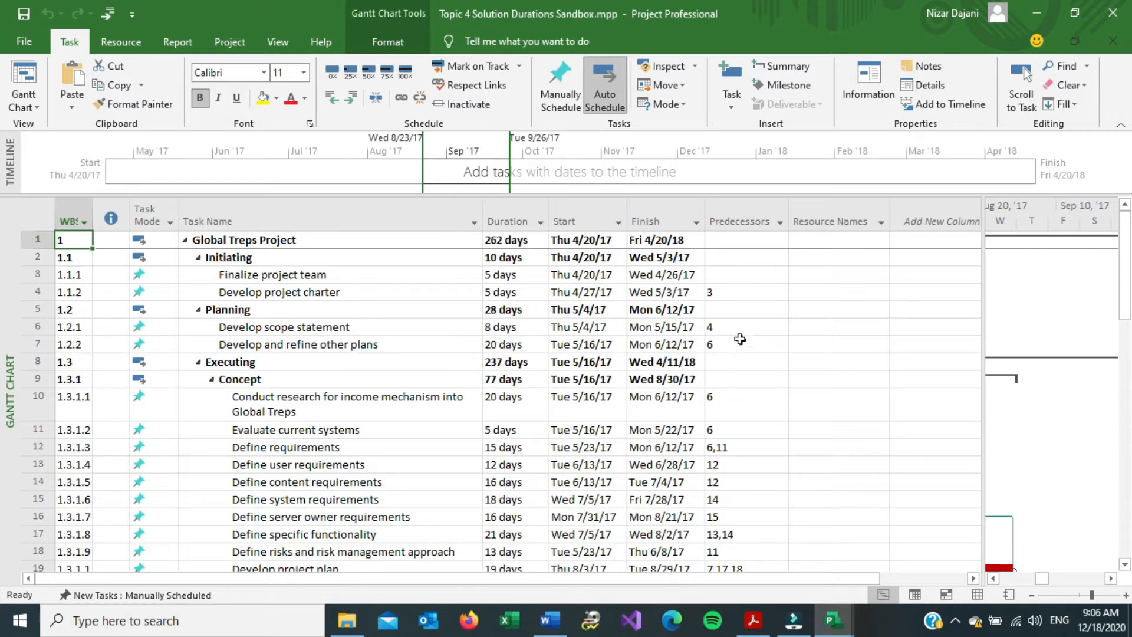
{"action": "scroll", "coordinate": [730, 379], "scroll_direction": "down", "scroll_amount": 10}
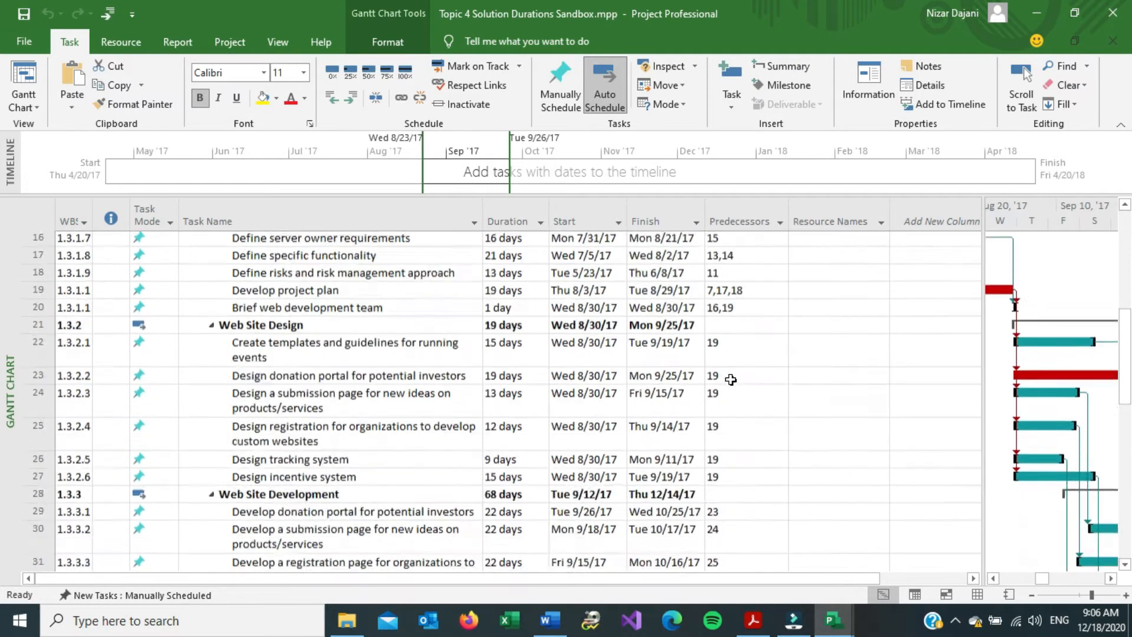
{"action": "scroll", "coordinate": [731, 379], "scroll_direction": "up", "scroll_amount": 9}
{"action": "scroll", "coordinate": [730, 380], "scroll_direction": "up", "scroll_amount": 1}
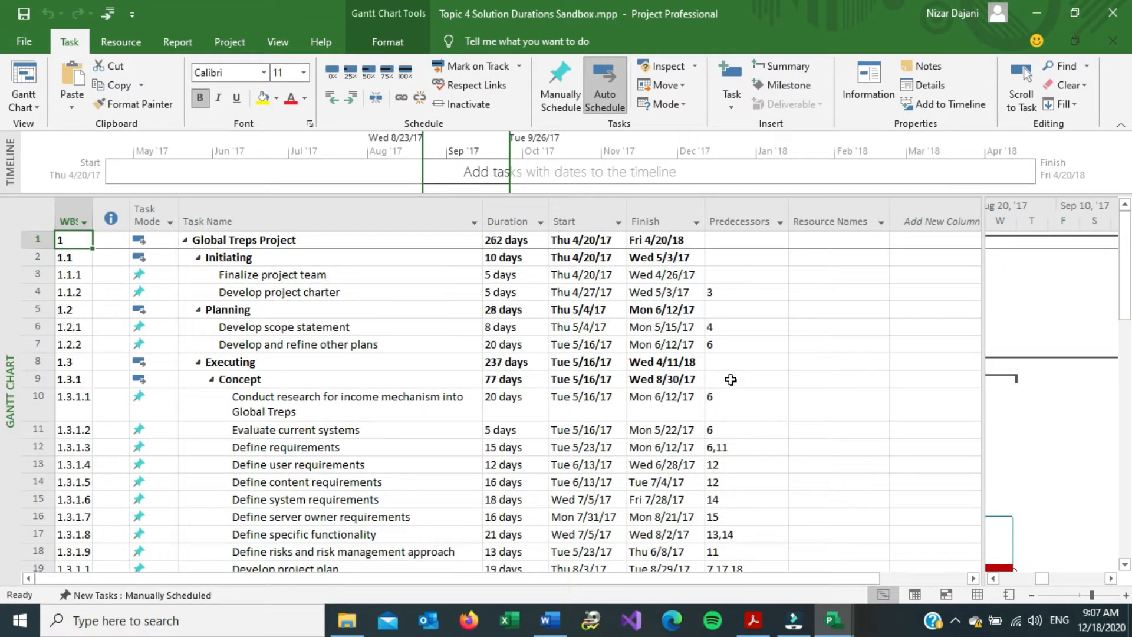
- Mark the note about the 56-hour work week in the Word assignment and return to Topic 4 Solution Durations Sandbox.mpp in Microsoft Project
{"action": "left_click", "coordinate": [548, 621]}
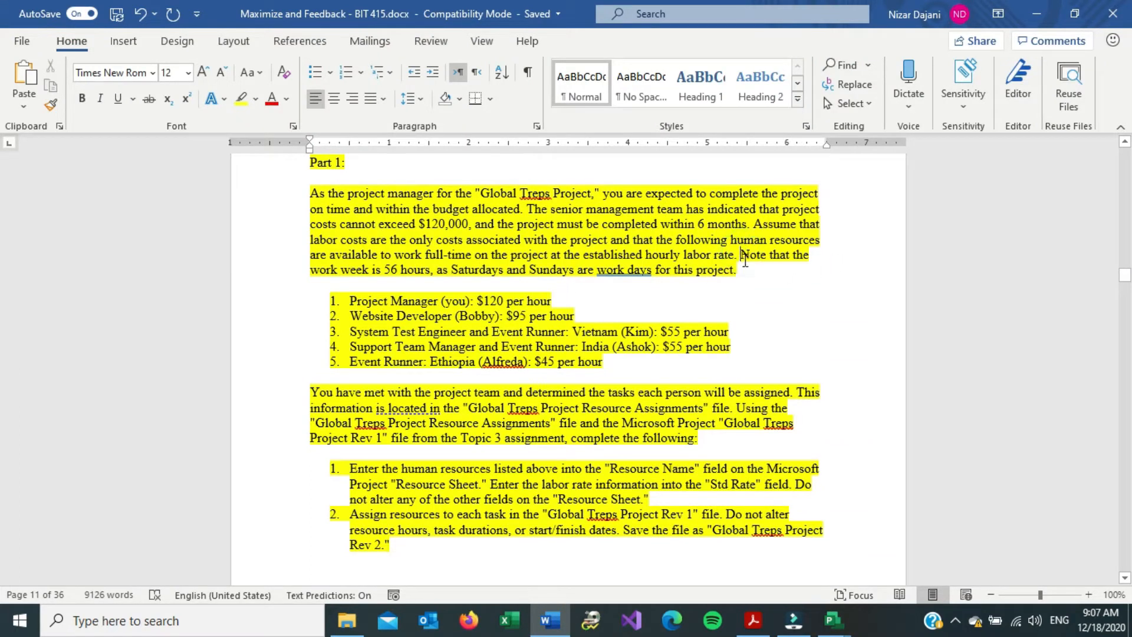
{"action": "left_click_drag", "start_coordinate": [742, 254], "coordinate": [748, 279]}
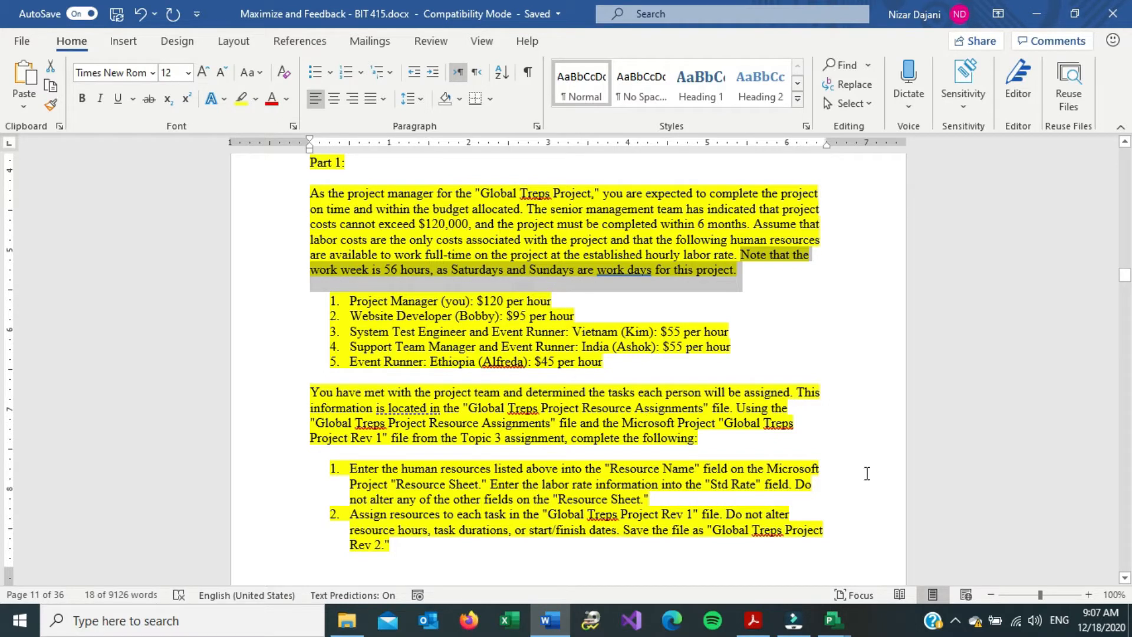
{"action": "left_click", "coordinate": [833, 620]}
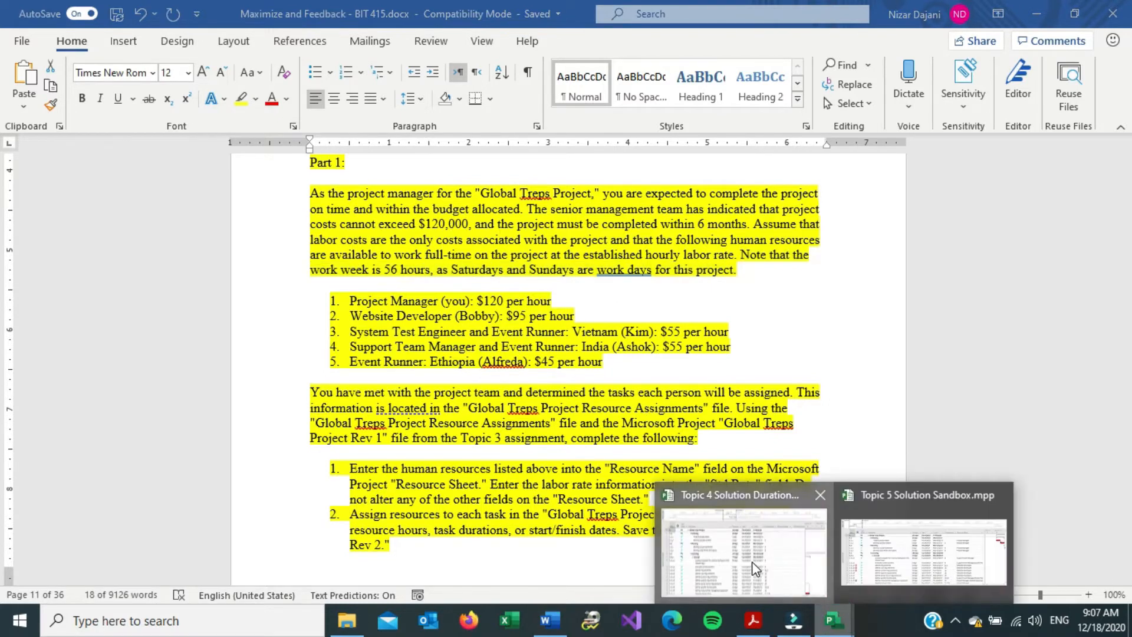
{"action": "left_click", "coordinate": [752, 561]}
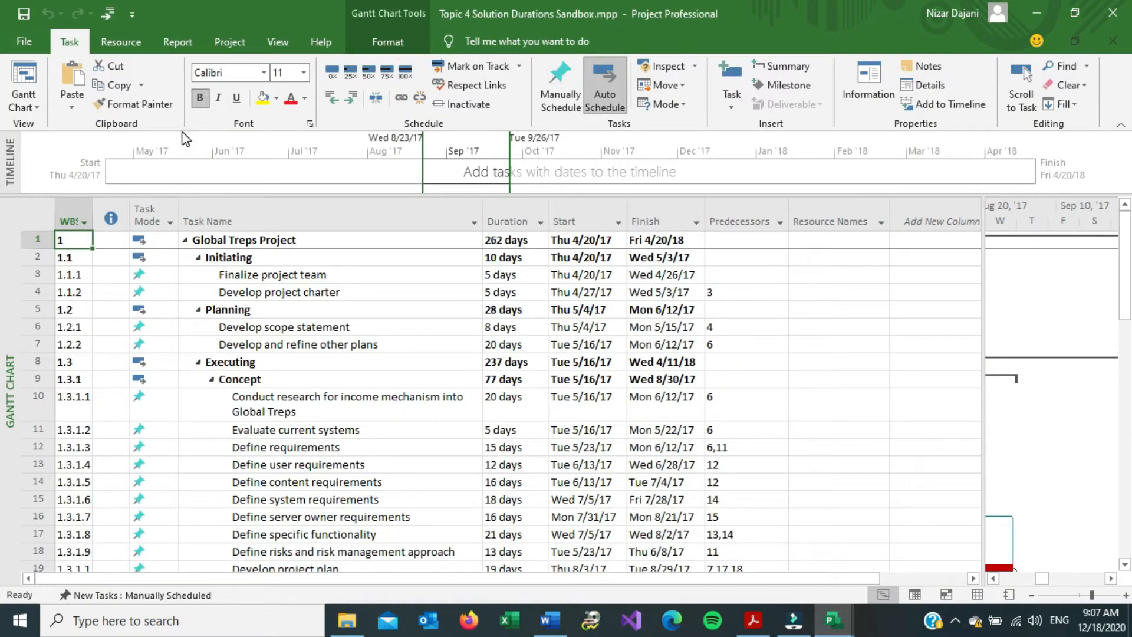
- Open the working-time details of the default work week in the Standard project calendar
{"action": "left_click", "coordinate": [227, 44]}
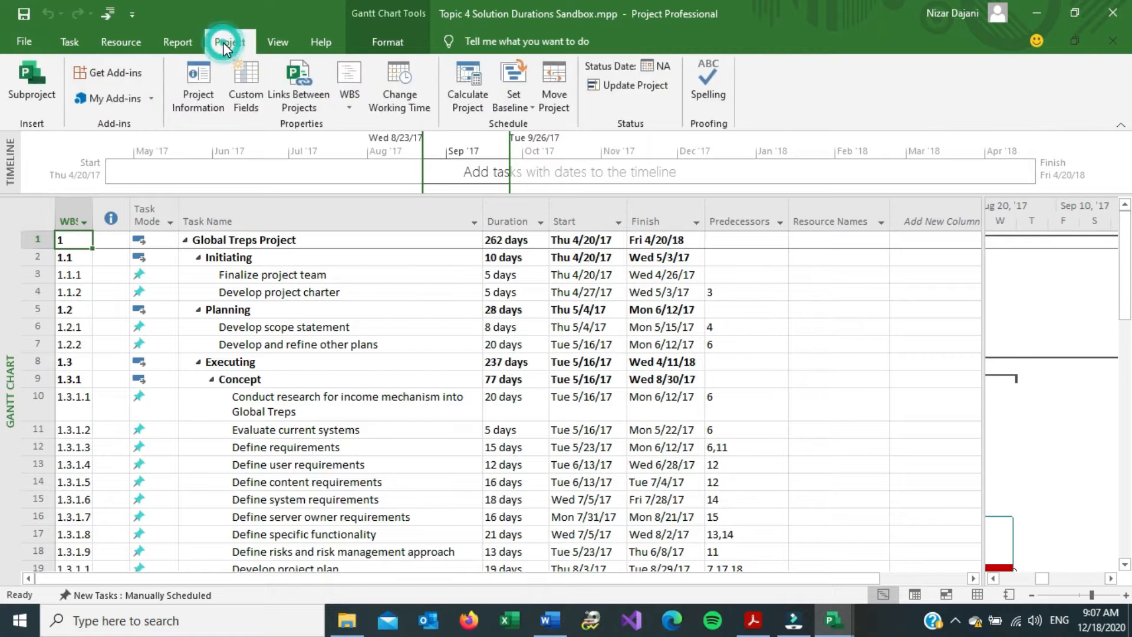
{"action": "left_click", "coordinate": [405, 77]}
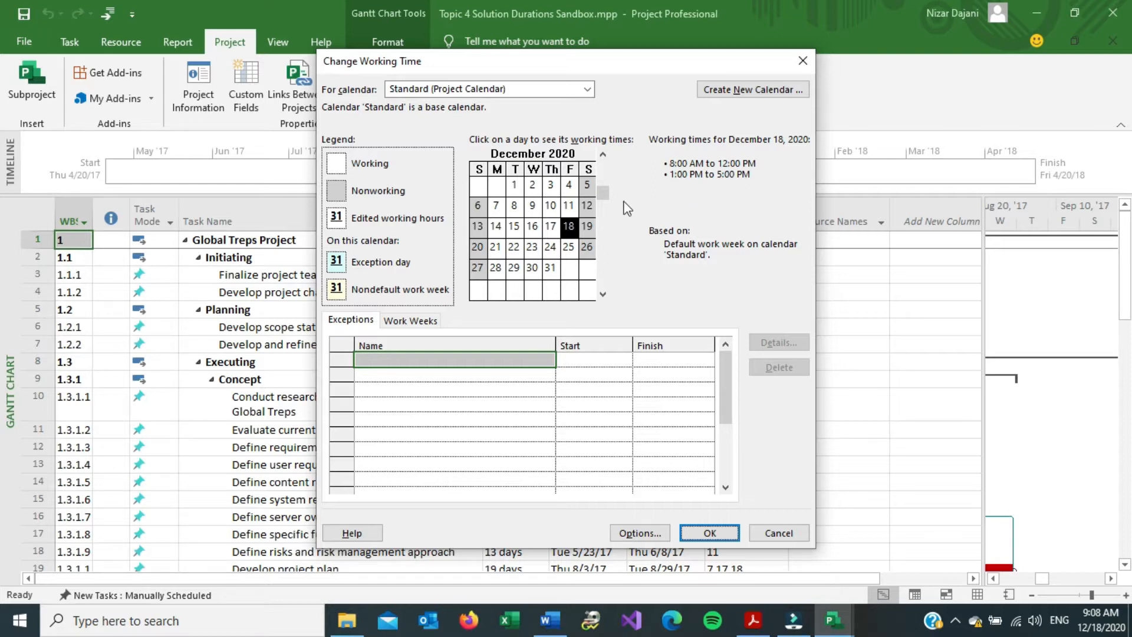
{"action": "left_click", "coordinate": [413, 325]}
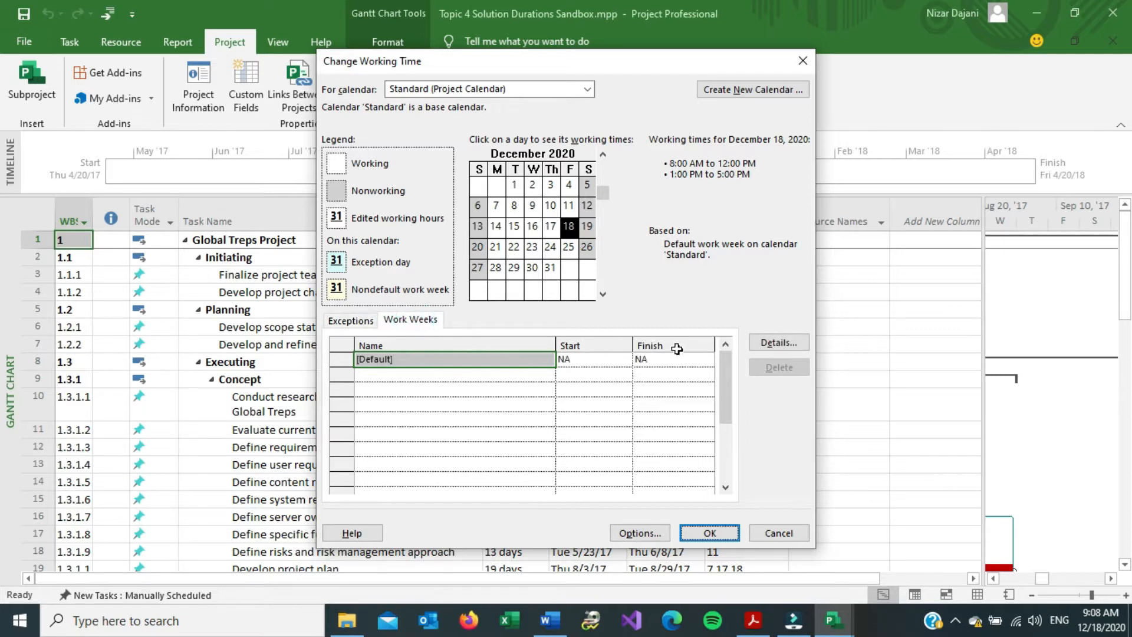
{"action": "left_click", "coordinate": [783, 344]}
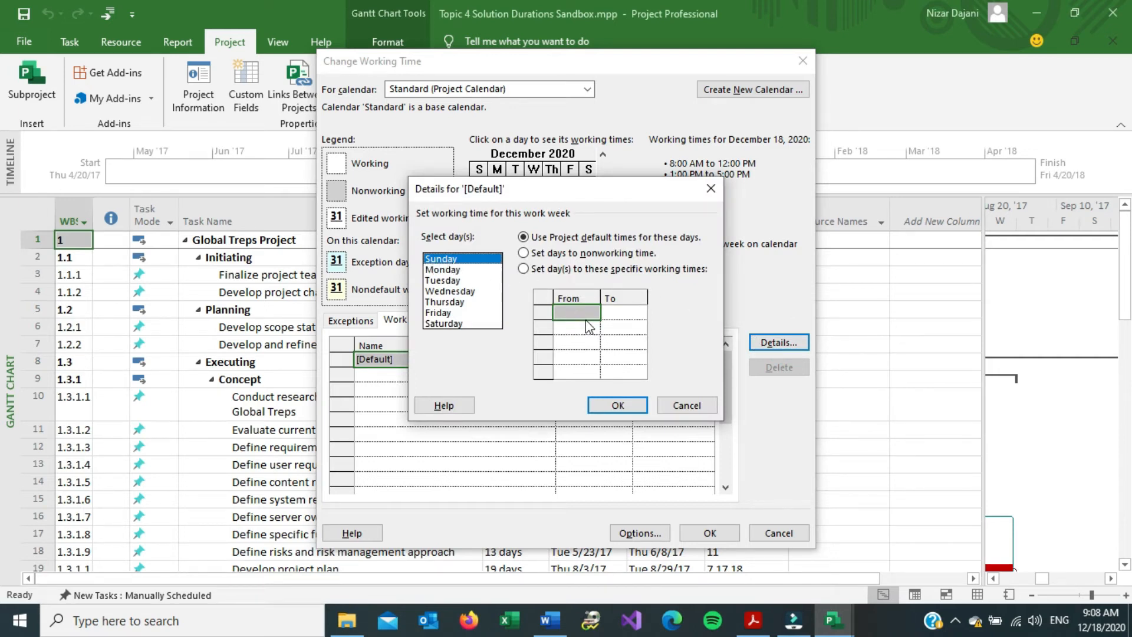
- Check the default working times for each weekday from Monday to Friday
{"action": "left_click", "coordinate": [447, 269]}
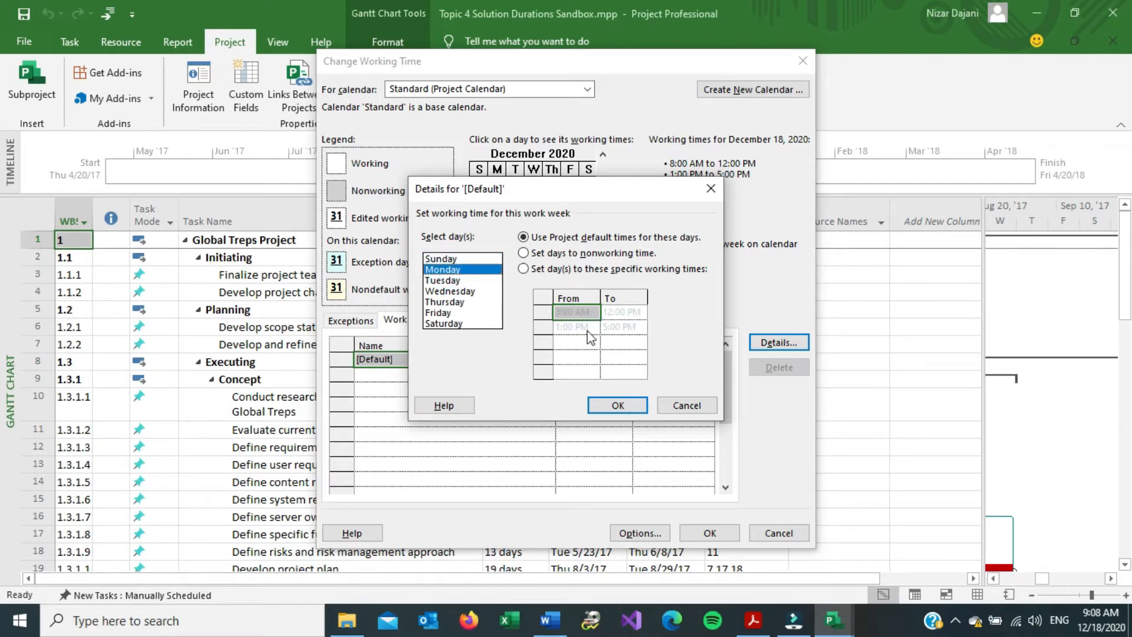
{"action": "left_click", "coordinate": [451, 281]}
{"action": "key", "text": "Down"}
{"action": "key", "text": "Down"}
{"action": "key", "text": "Down"}
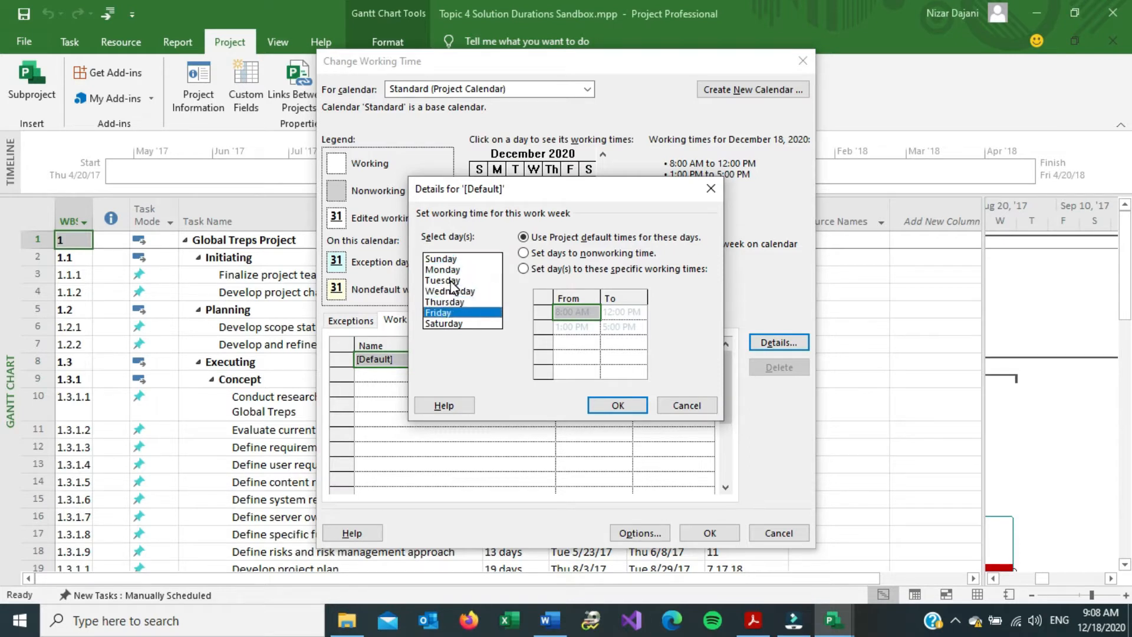
- Select both Saturday and Sunday and set them to use specific working times
{"action": "key", "text": "Down"}
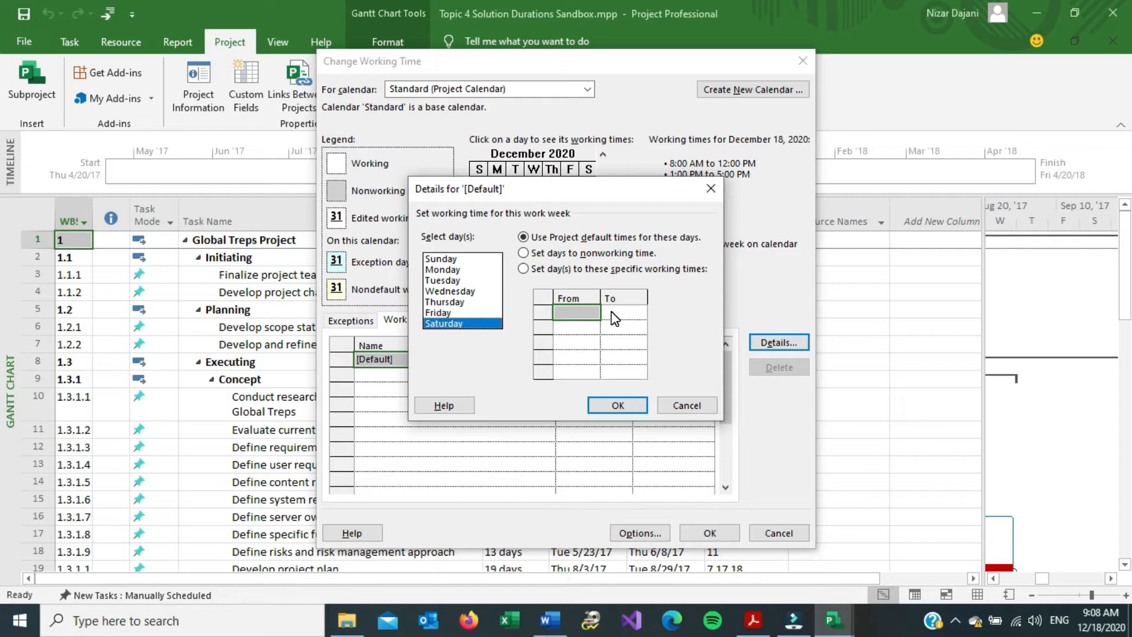
{"action": "left_click", "coordinate": [442, 260], "text": "ctrl"}
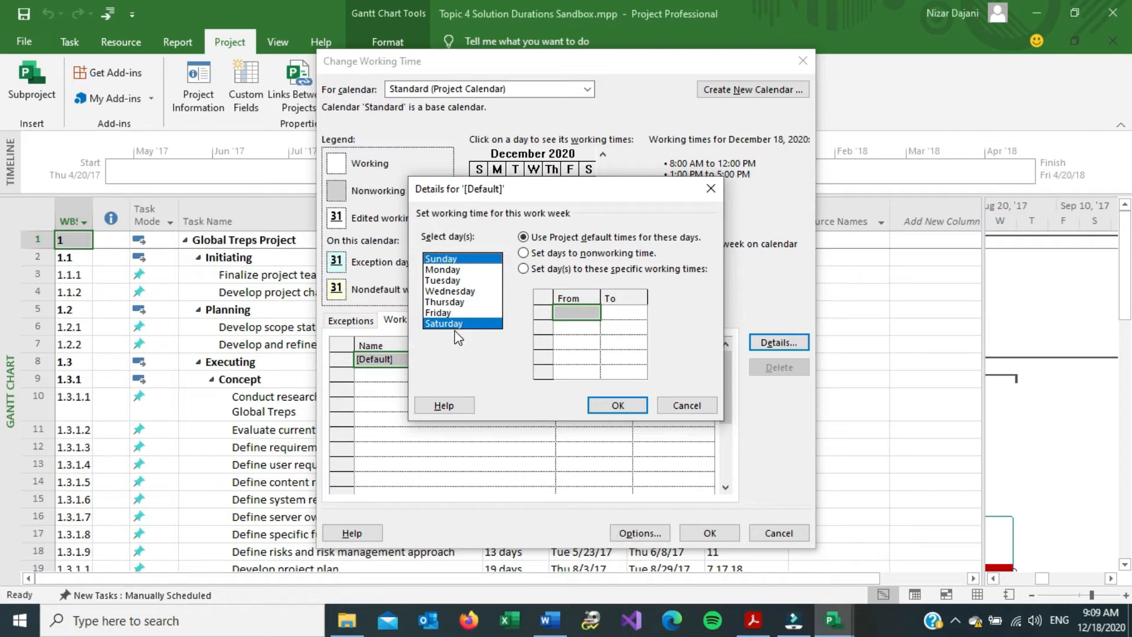
{"action": "left_click", "coordinate": [522, 269]}
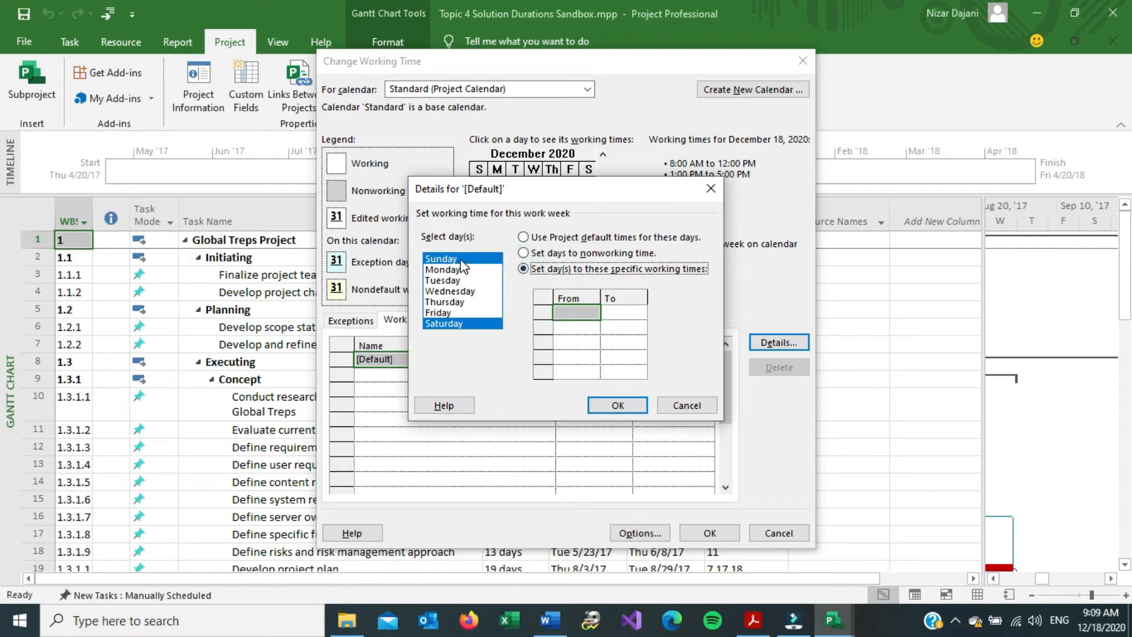
{"action": "left_click", "coordinate": [581, 317]}
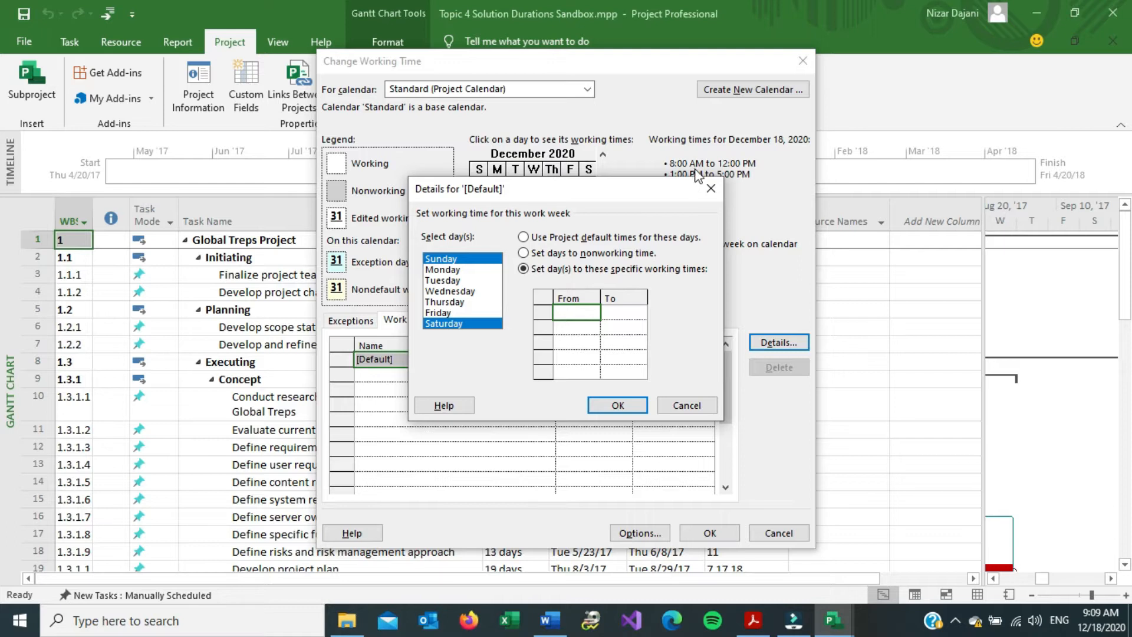
{"action": "left_click_drag", "start_coordinate": [654, 191], "coordinate": [659, 212]}
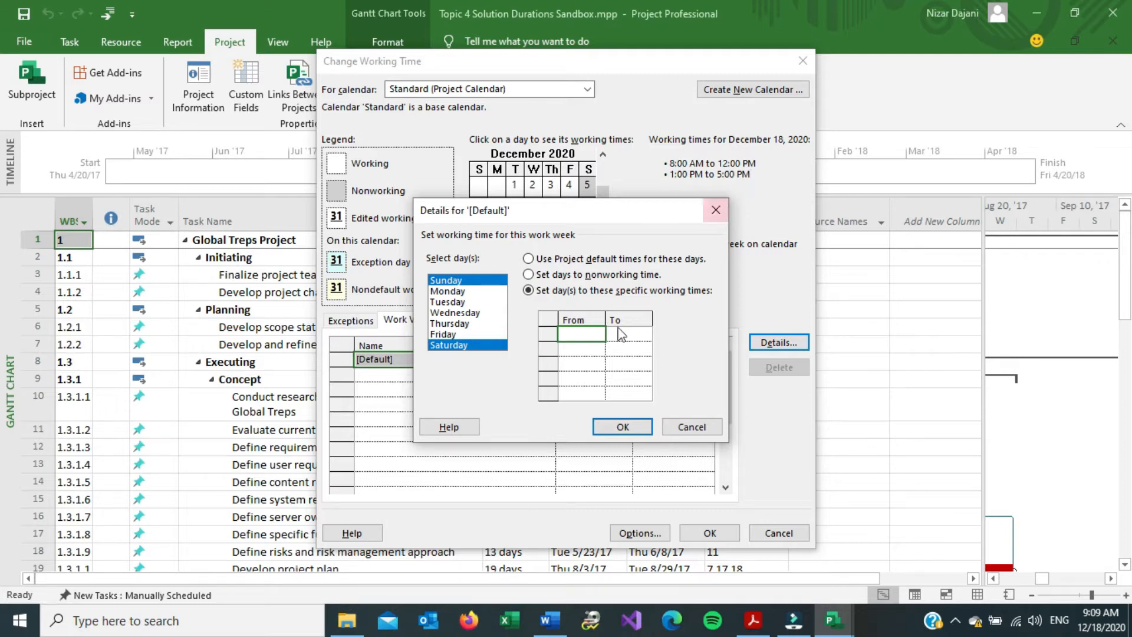
- Enter 8:00 AM and 1:00 PM as the start times of the two weekend work periods
{"action": "left_click", "coordinate": [588, 336]}
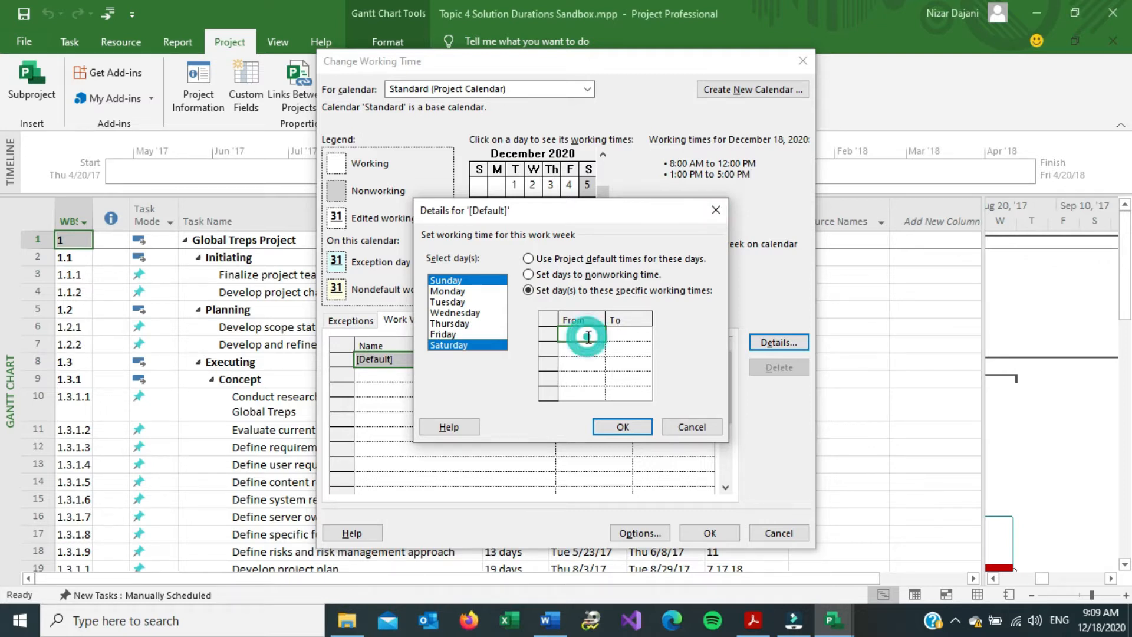
{"action": "type", "text": "8"}
{"action": "key", "text": "Return"}
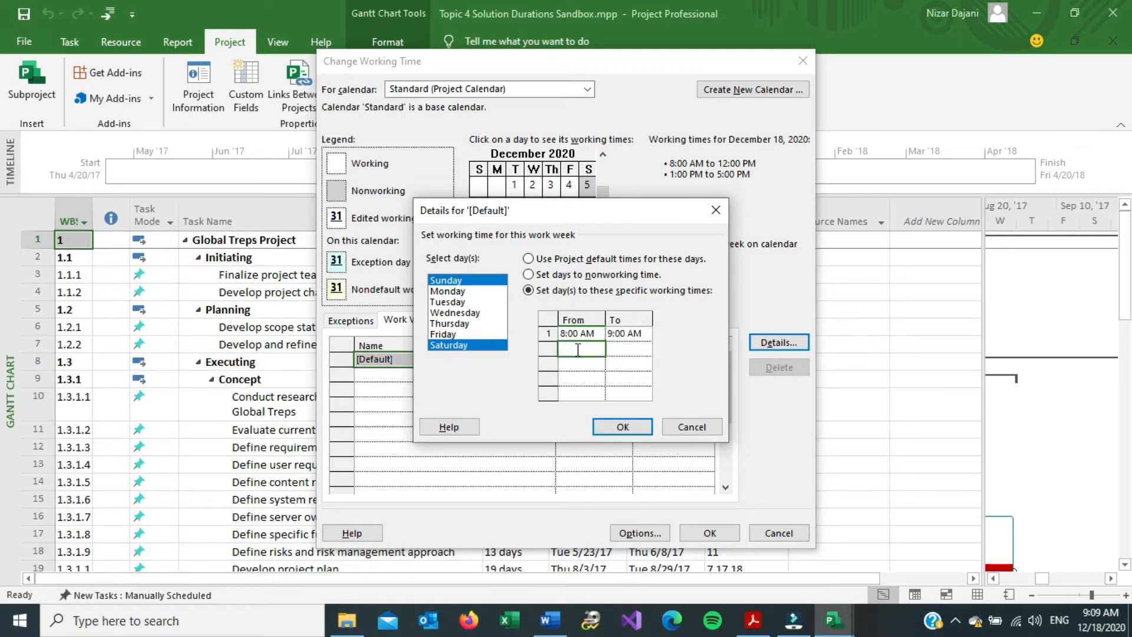
{"action": "type", "text": "1"}
{"action": "key", "text": "Return"}
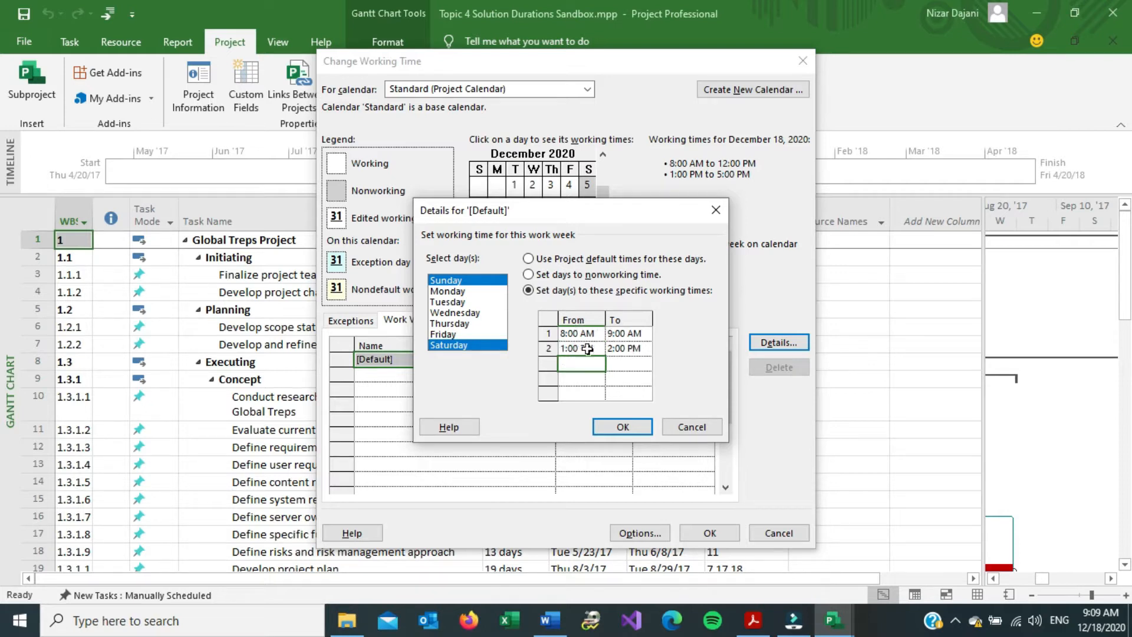
- Set the weekend periods' end times to 12:00 PM and 5:00 PM, and apply the calendar changes
{"action": "left_click", "coordinate": [629, 333]}
{"action": "type", "text": "12"}
{"action": "key", "text": "Return"}
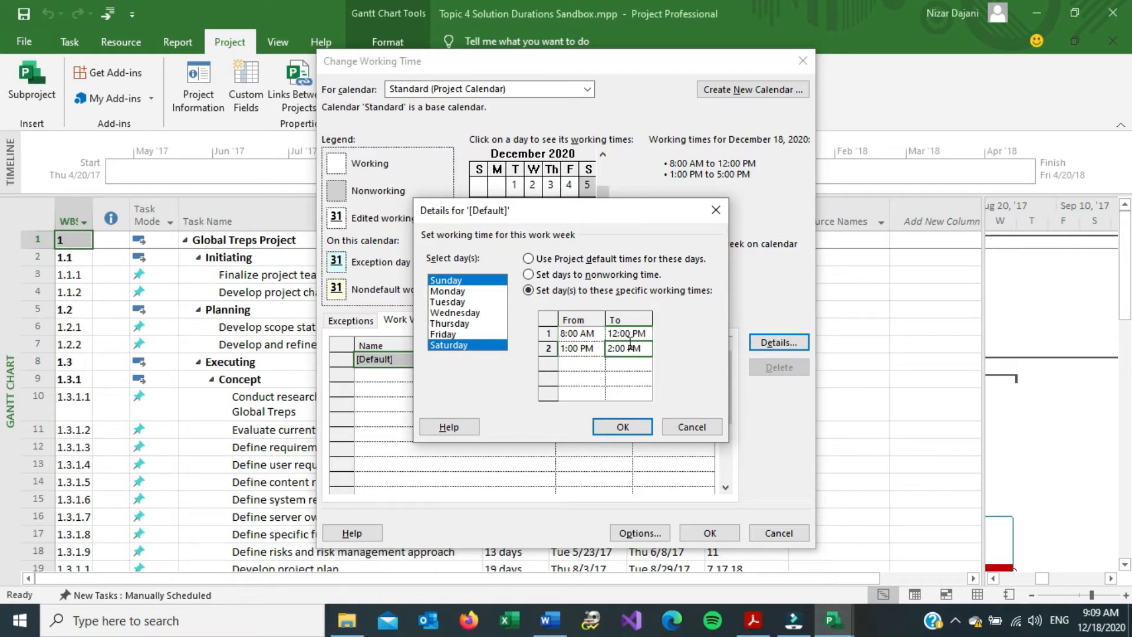
{"action": "left_click", "coordinate": [629, 351]}
{"action": "type", "text": "5"}
{"action": "key", "text": "Return"}
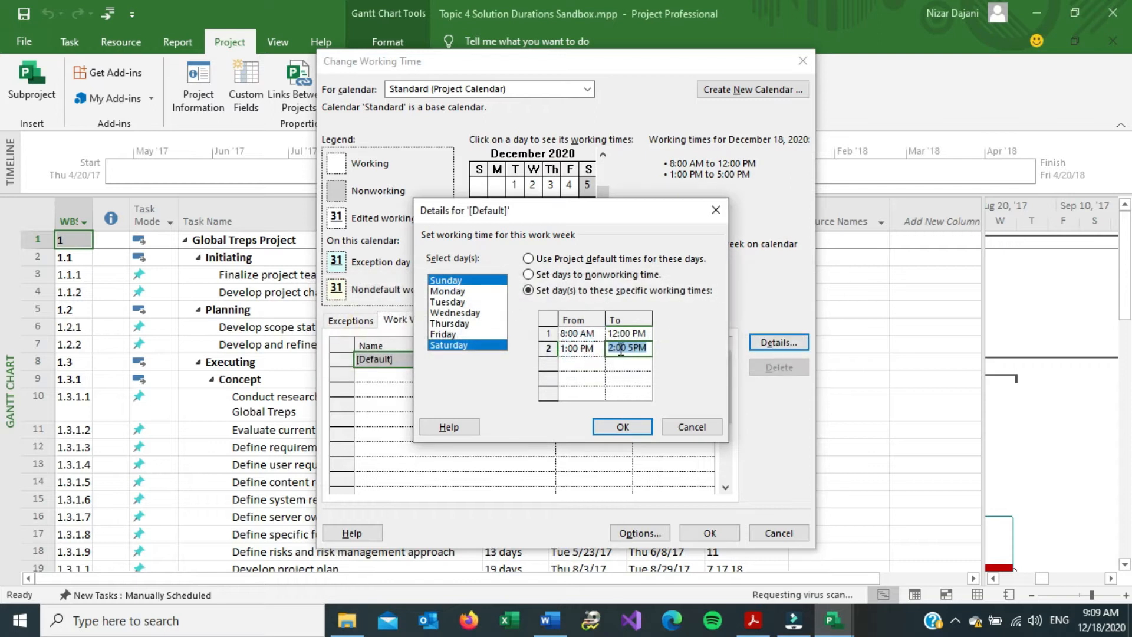
{"action": "key", "text": "BackSpace"}
{"action": "key", "text": "Return"}
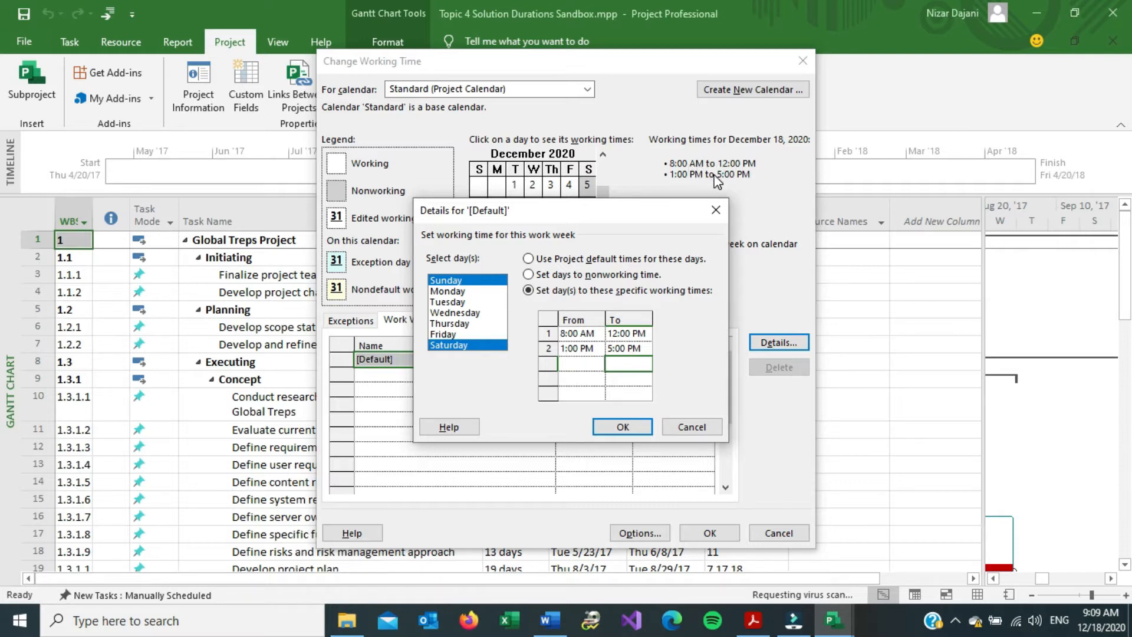
{"action": "left_click", "coordinate": [625, 426]}
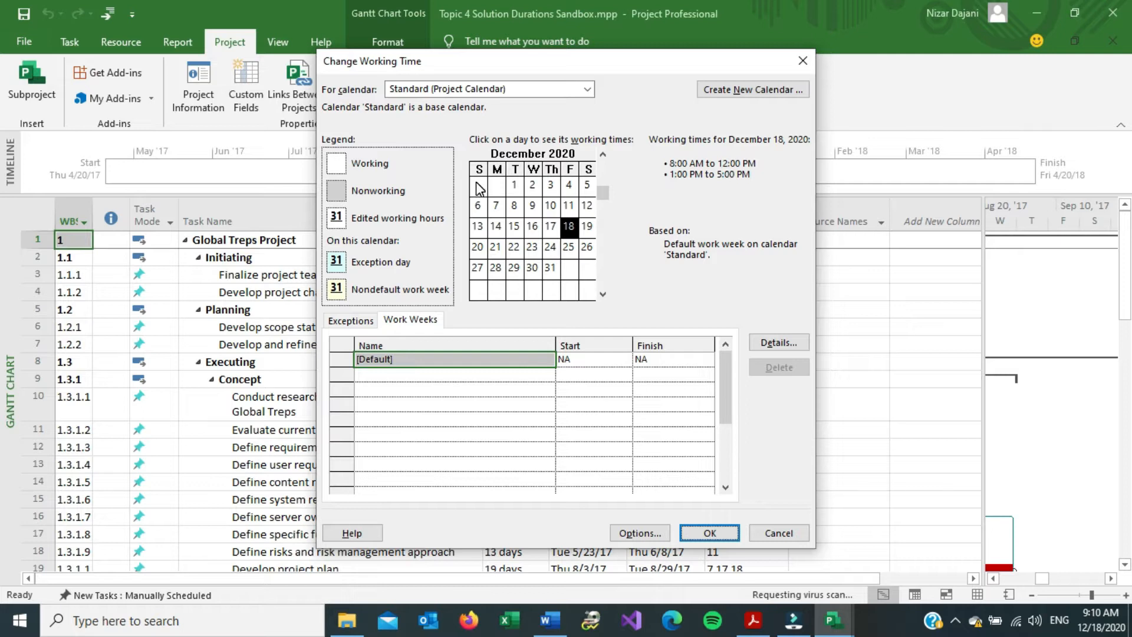
{"action": "left_click", "coordinate": [710, 534]}
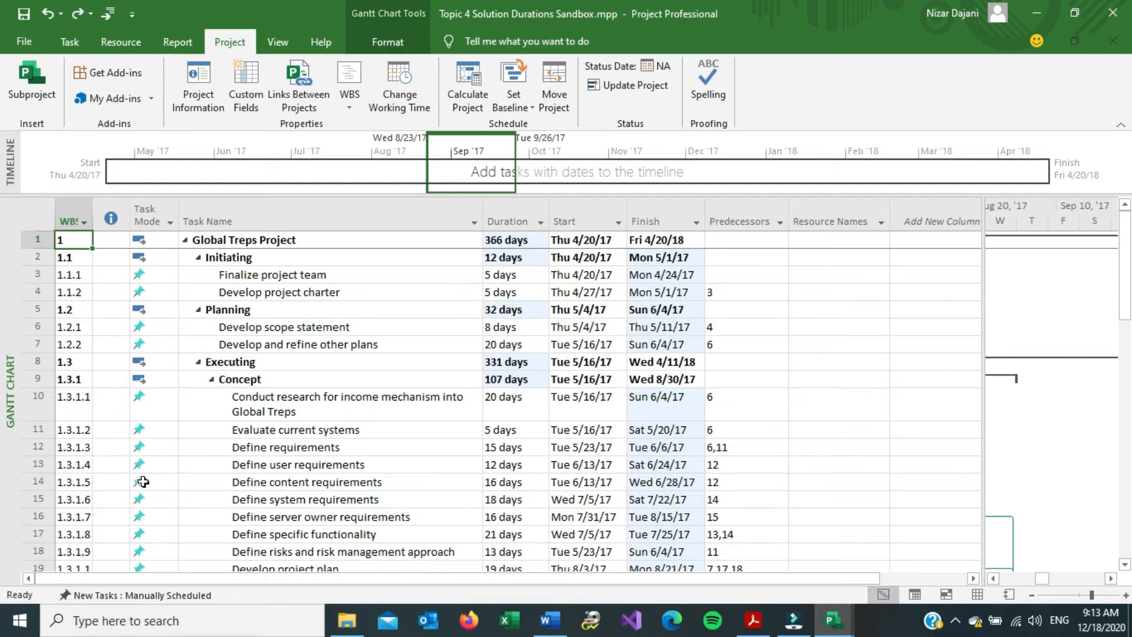
- Switch all tasks in the project, from row 1 to row 57, to automatic scheduling
{"action": "left_click_drag", "start_coordinate": [33, 238], "coordinate": [116, 379]}
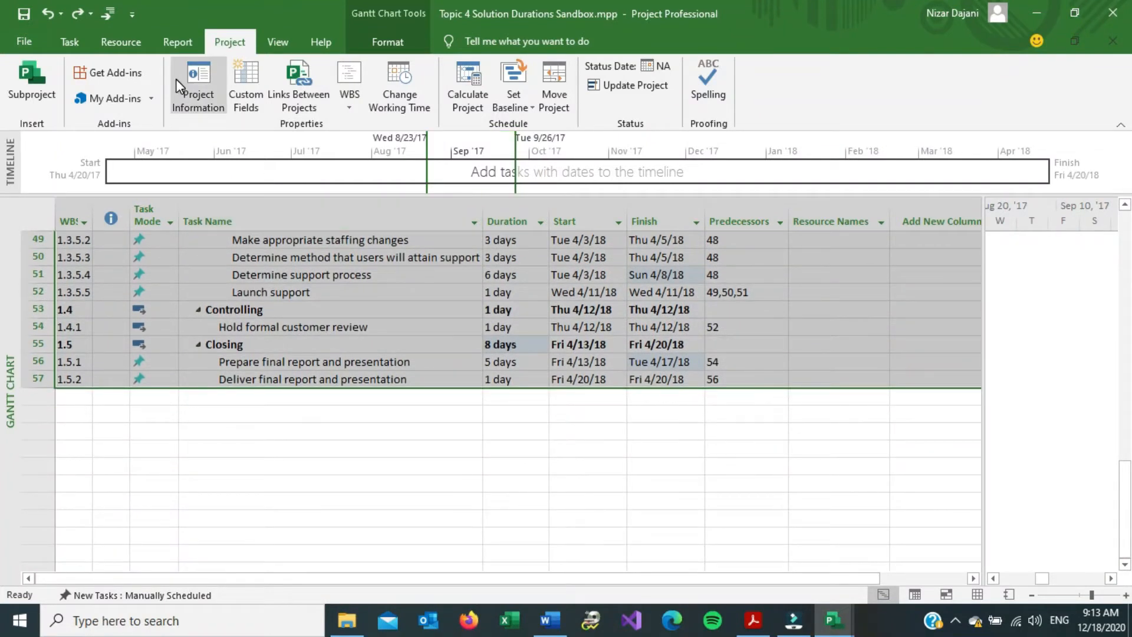
{"action": "left_click", "coordinate": [65, 44]}
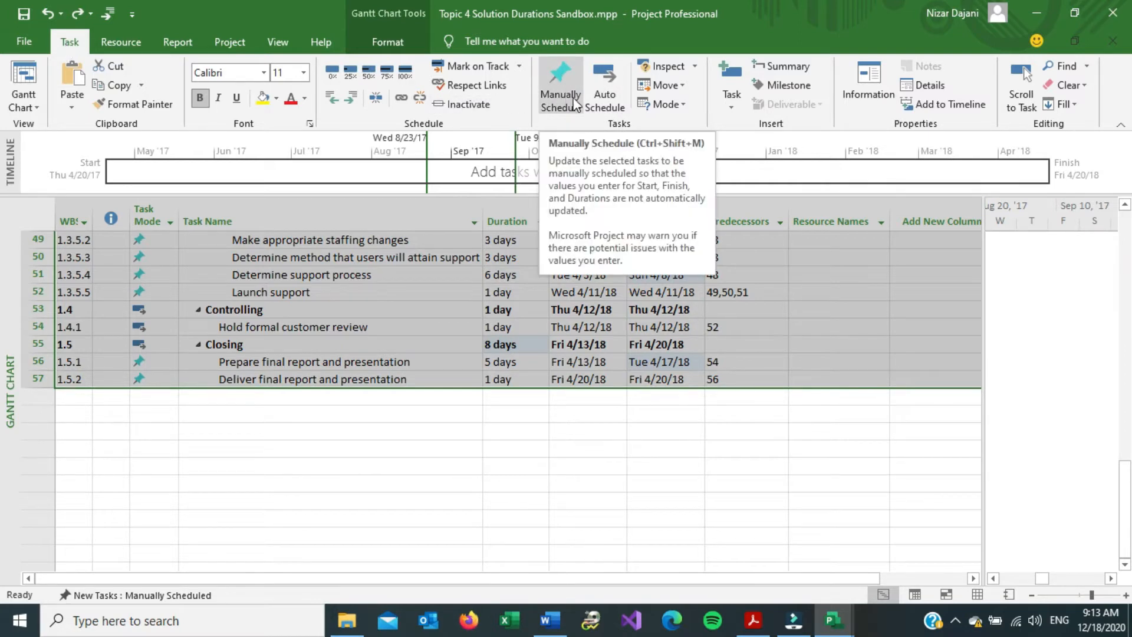
{"action": "left_click", "coordinate": [603, 86]}
{"action": "scroll", "coordinate": [527, 336], "scroll_direction": "up", "scroll_amount": 8}
{"action": "scroll", "coordinate": [525, 336], "scroll_direction": "up", "scroll_amount": 8}
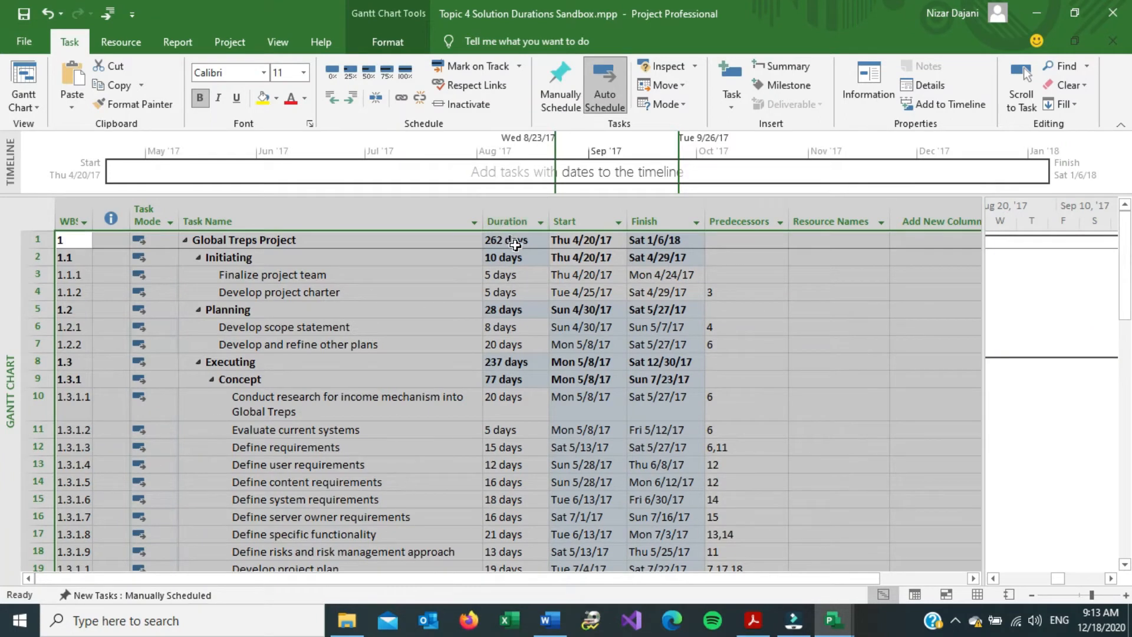
{"action": "left_click", "coordinate": [445, 328]}
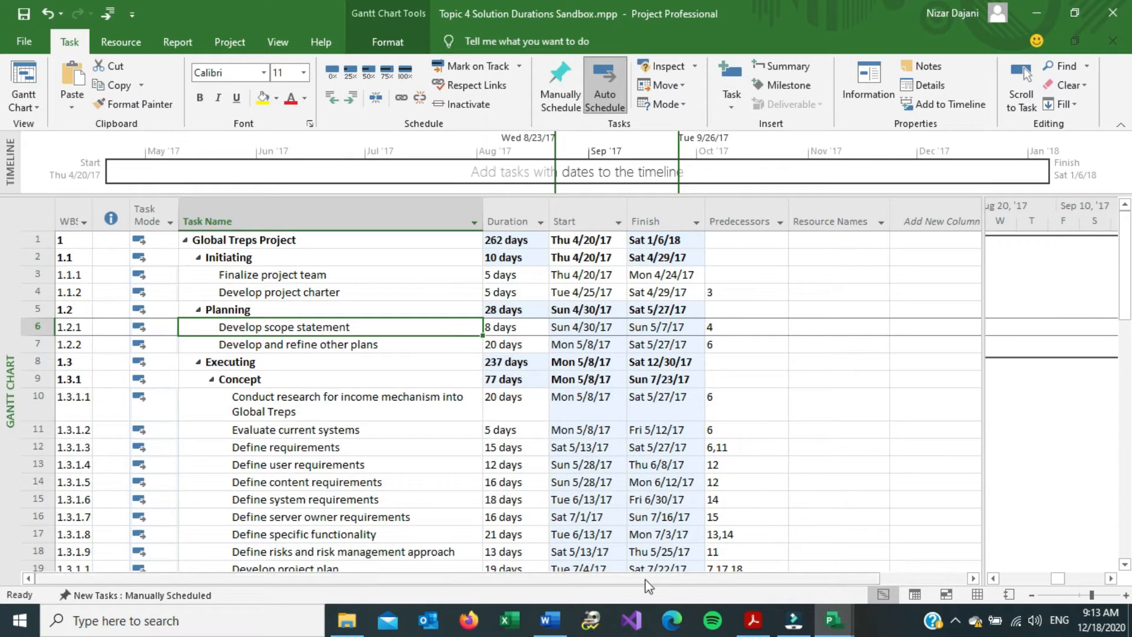
- Switch to the Word assignment document to read the resource list and Part 1 instructions
{"action": "left_click", "coordinate": [560, 624]}
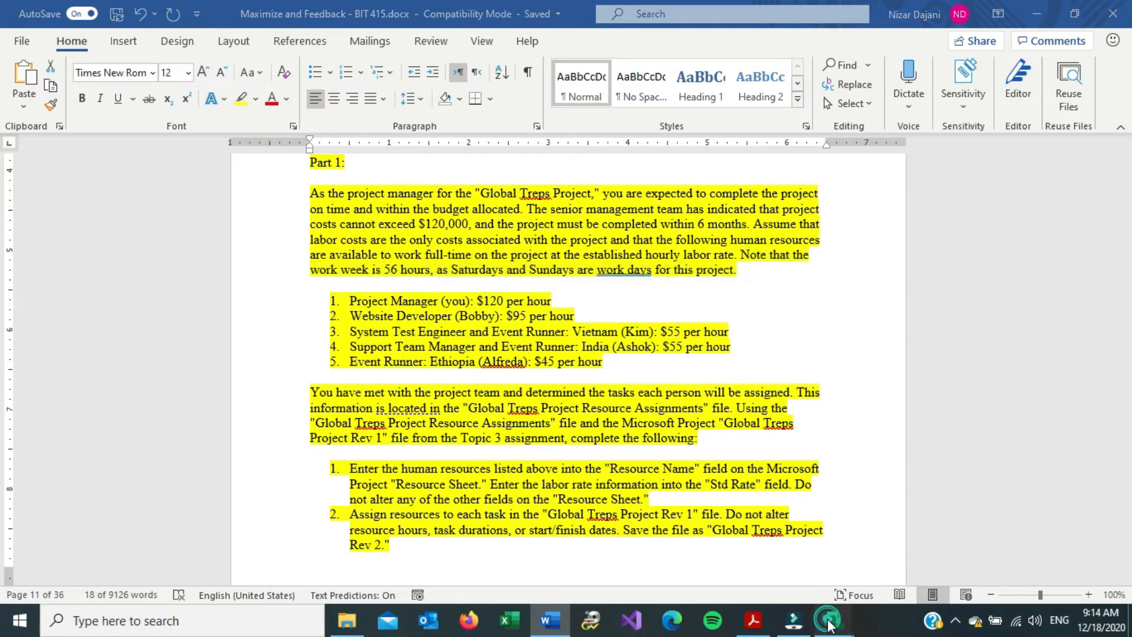
- Switch to the Topic 4 Solution Durations Sandbox project and check the available resource names for the Finalize project team task
{"action": "mouse_move", "coordinate": [833, 621]}
{"action": "left_click", "coordinate": [745, 549]}
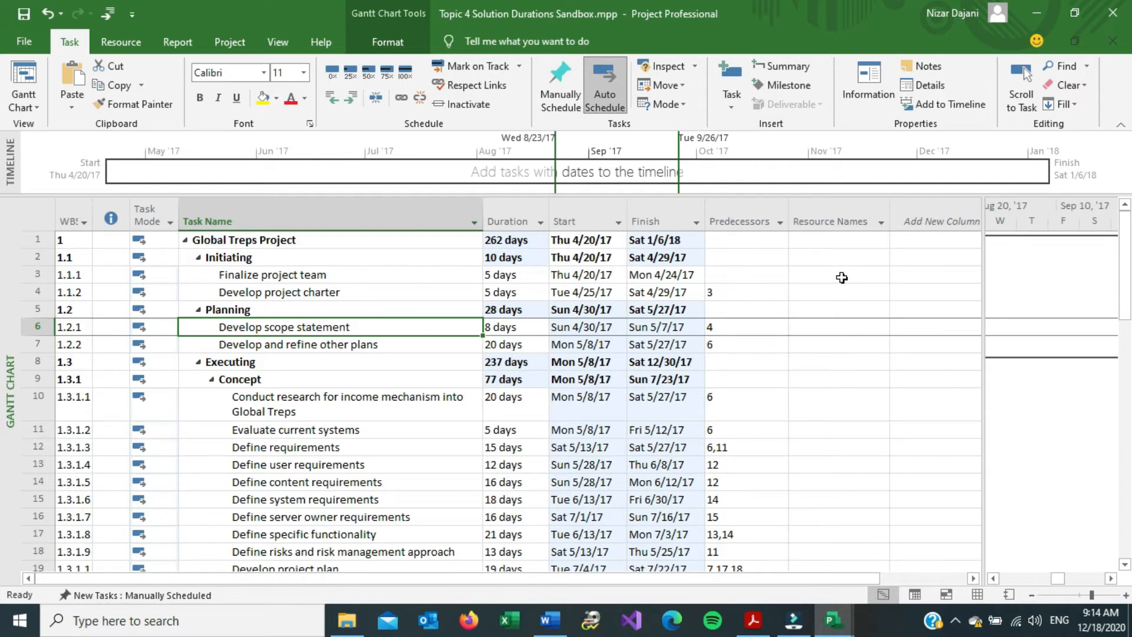
{"action": "left_click", "coordinate": [841, 277]}
{"action": "left_click", "coordinate": [882, 274]}
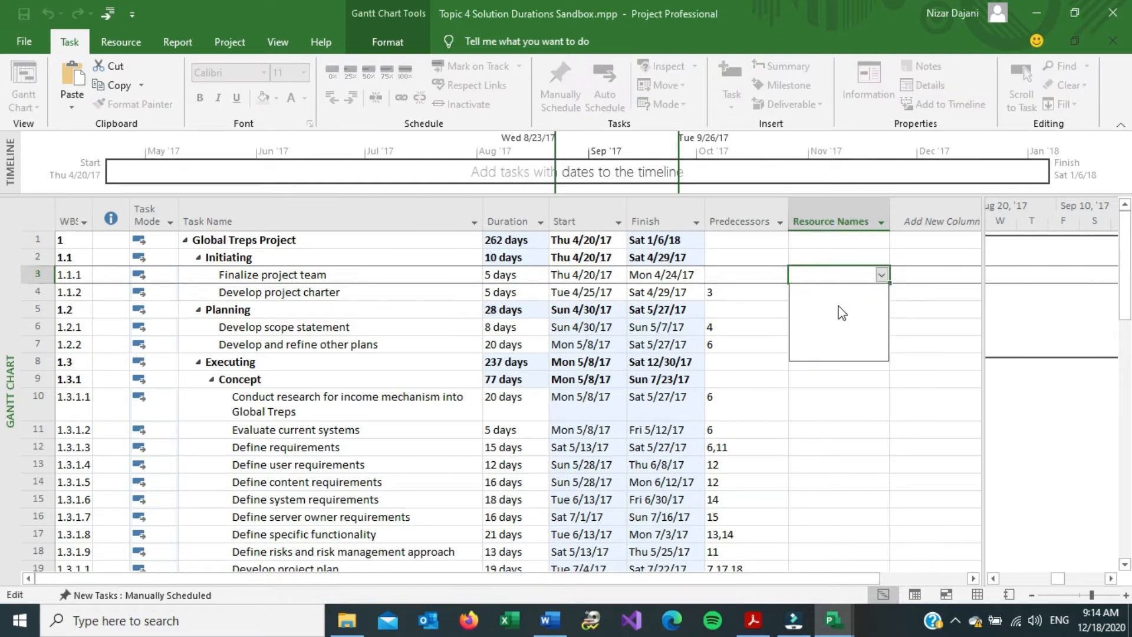
{"action": "left_click", "coordinate": [835, 271]}
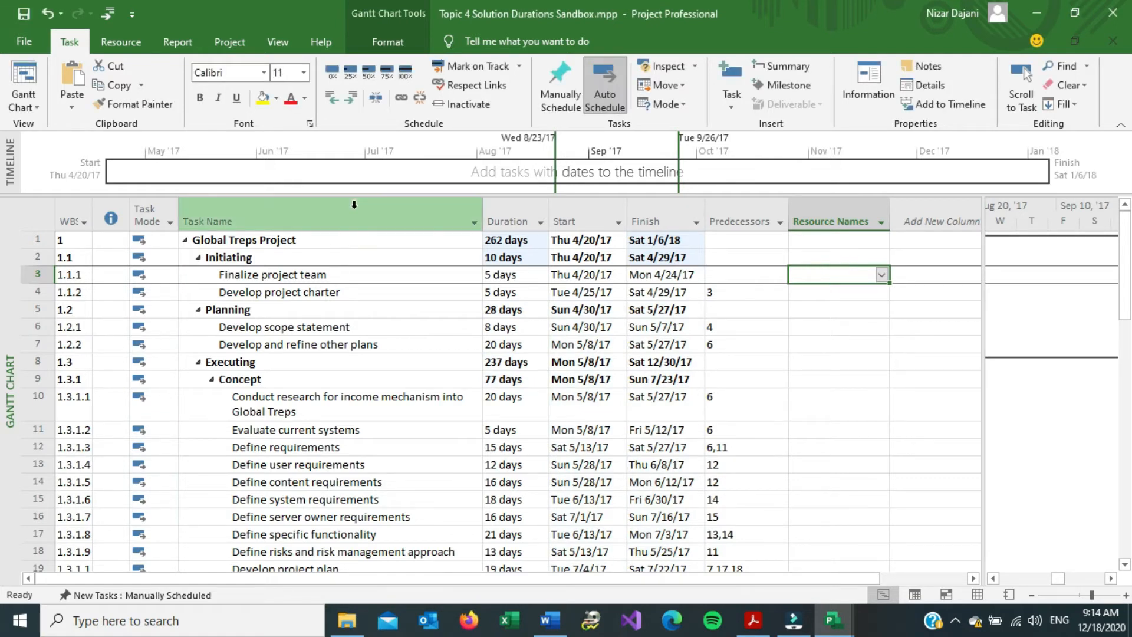
- Display the Resource Sheet and consult the resource list in the Word assignment document before returning to the project
{"action": "left_click", "coordinate": [33, 109]}
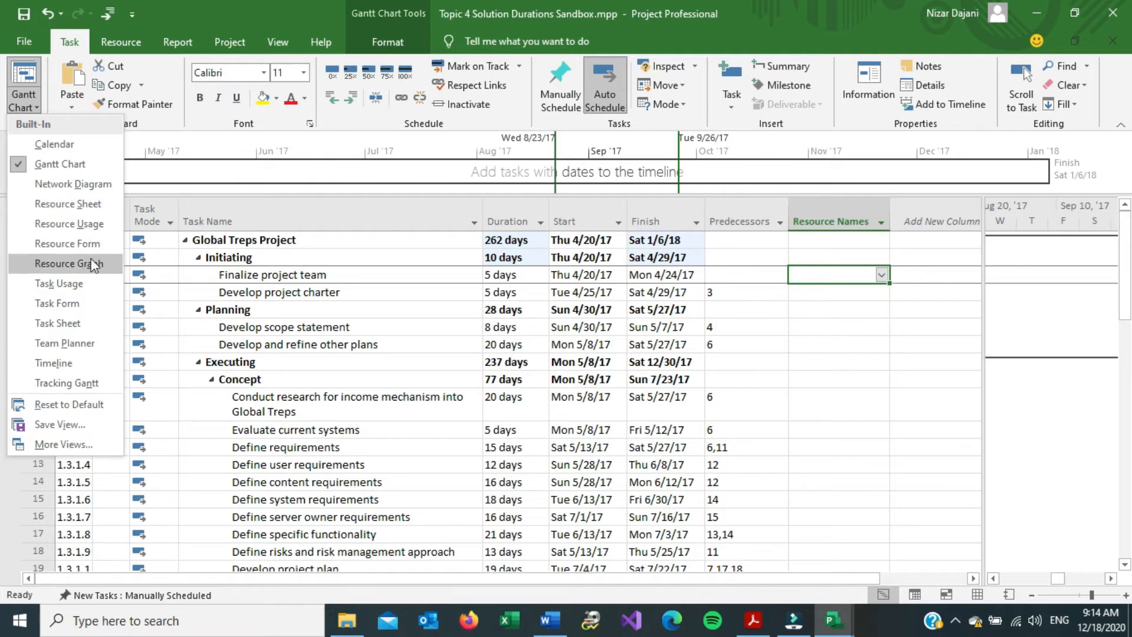
{"action": "left_click", "coordinate": [86, 204]}
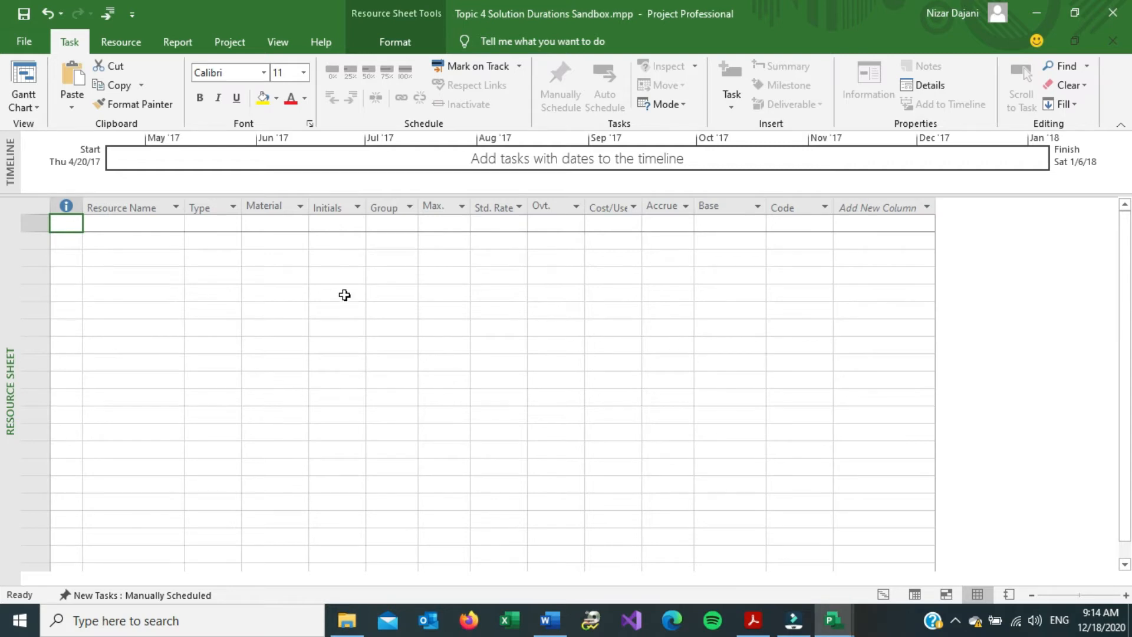
{"action": "left_click", "coordinate": [550, 620]}
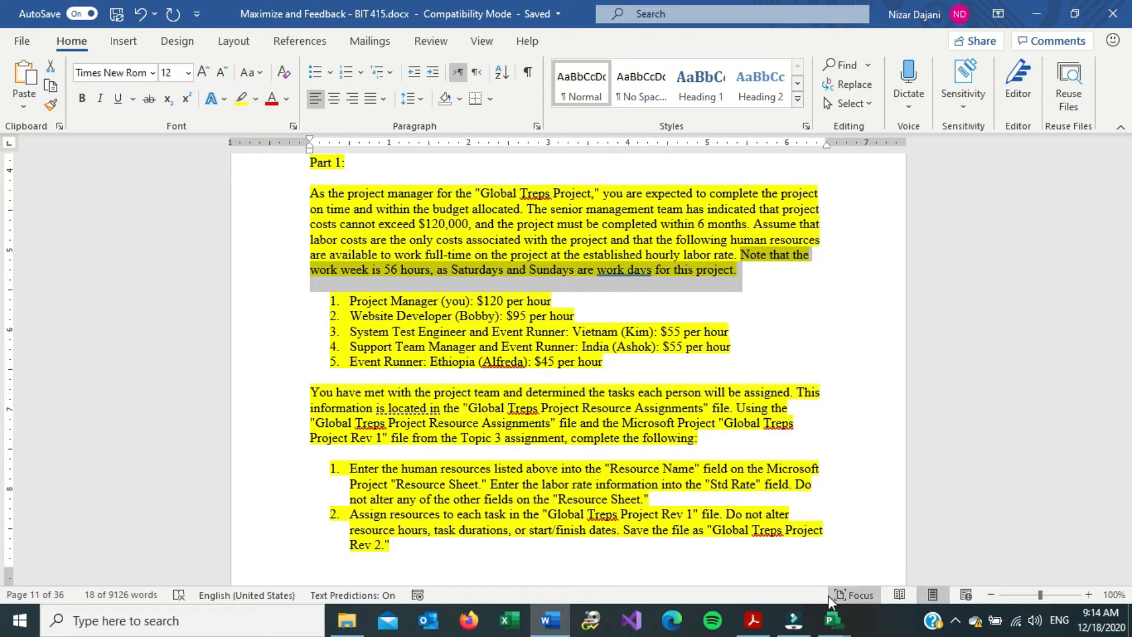
{"action": "left_click", "coordinate": [833, 620]}
{"action": "left_click", "coordinate": [748, 578]}
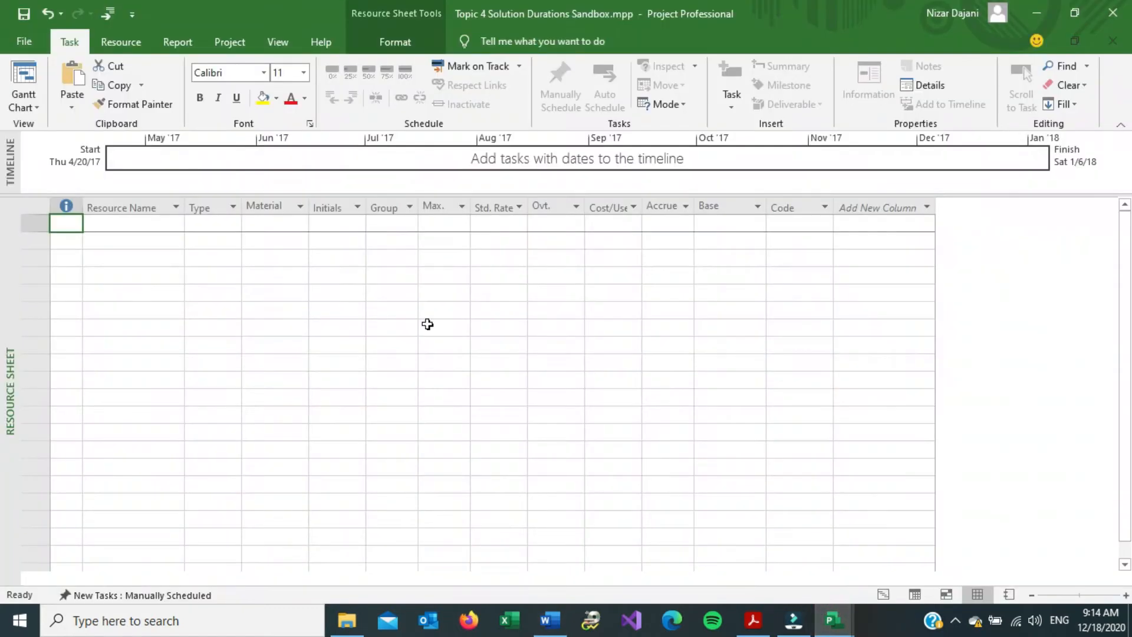
- Add a resource named Project Managr in the first row, keeping its type as Work
{"action": "left_click", "coordinate": [142, 226]}
{"action": "type", "text": "Pro"}
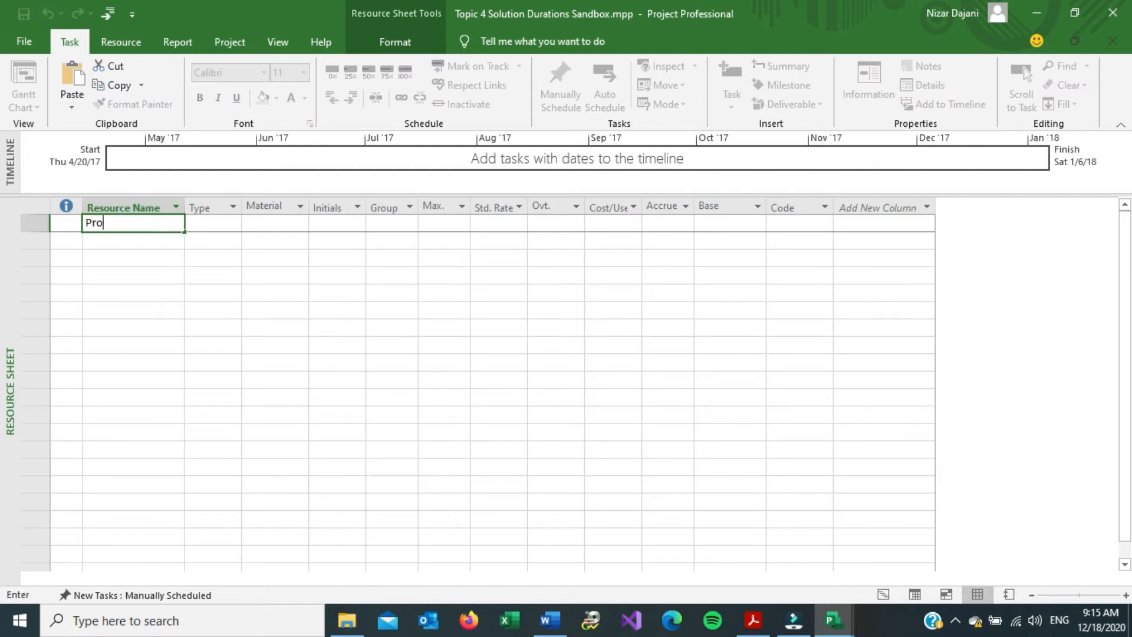
{"action": "type", "text": "ject Managr"}
{"action": "key", "text": "Tab"}
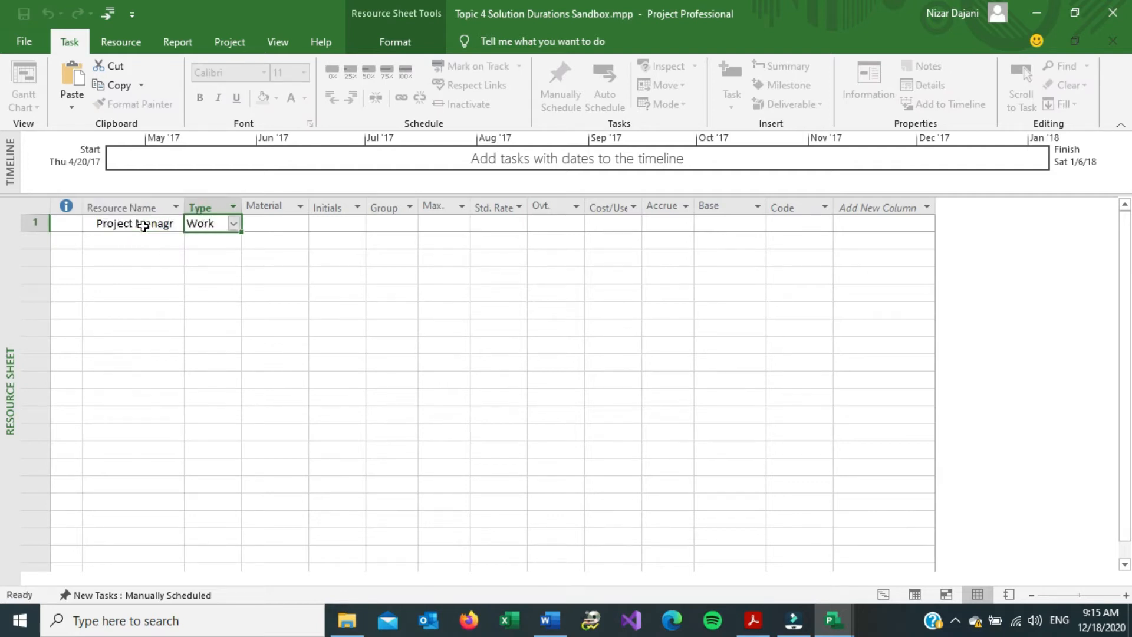
{"action": "left_click", "coordinate": [234, 224]}
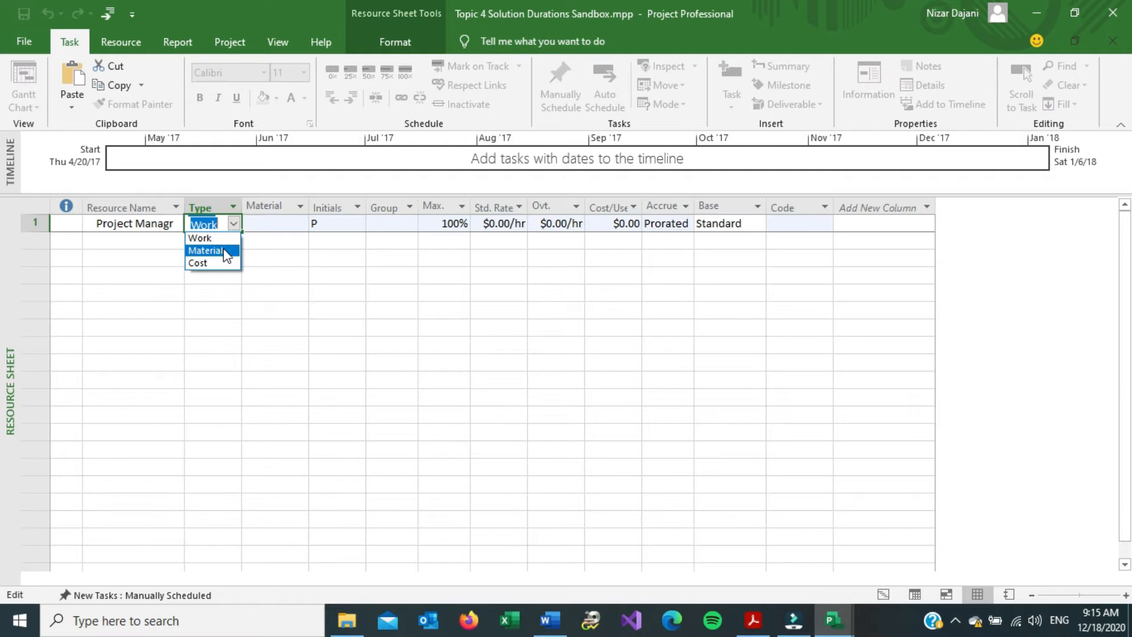
{"action": "key", "text": "Tab"}
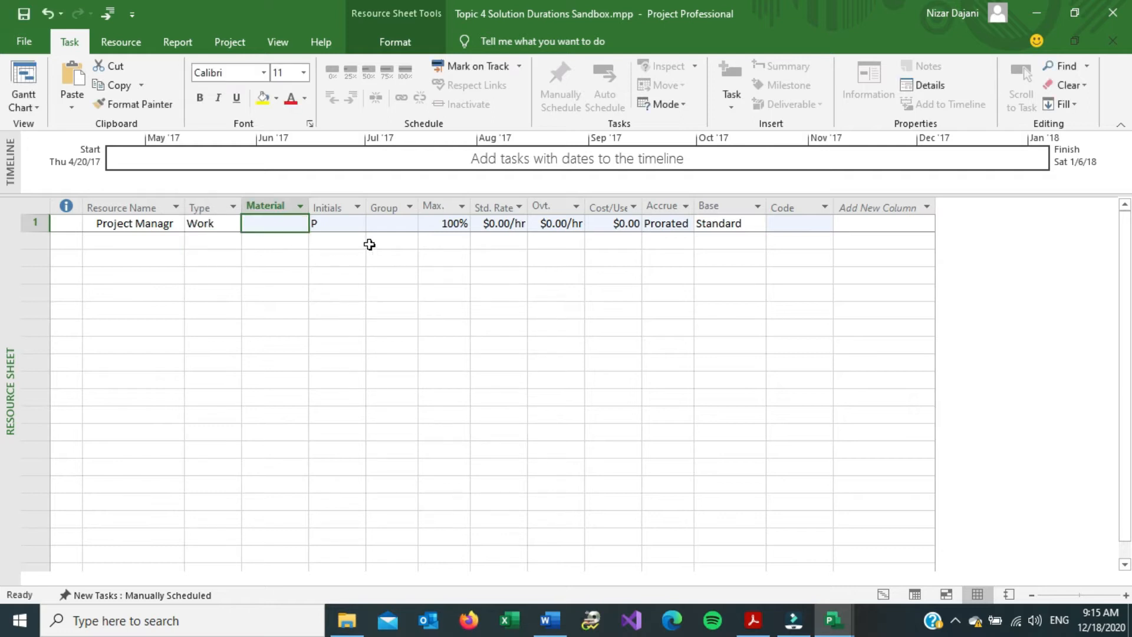
- Set the Project Managr resource's standard rate to $120 per hour
{"action": "left_click", "coordinate": [504, 223]}
{"action": "type", "text": "120"}
{"action": "key", "text": "Return"}
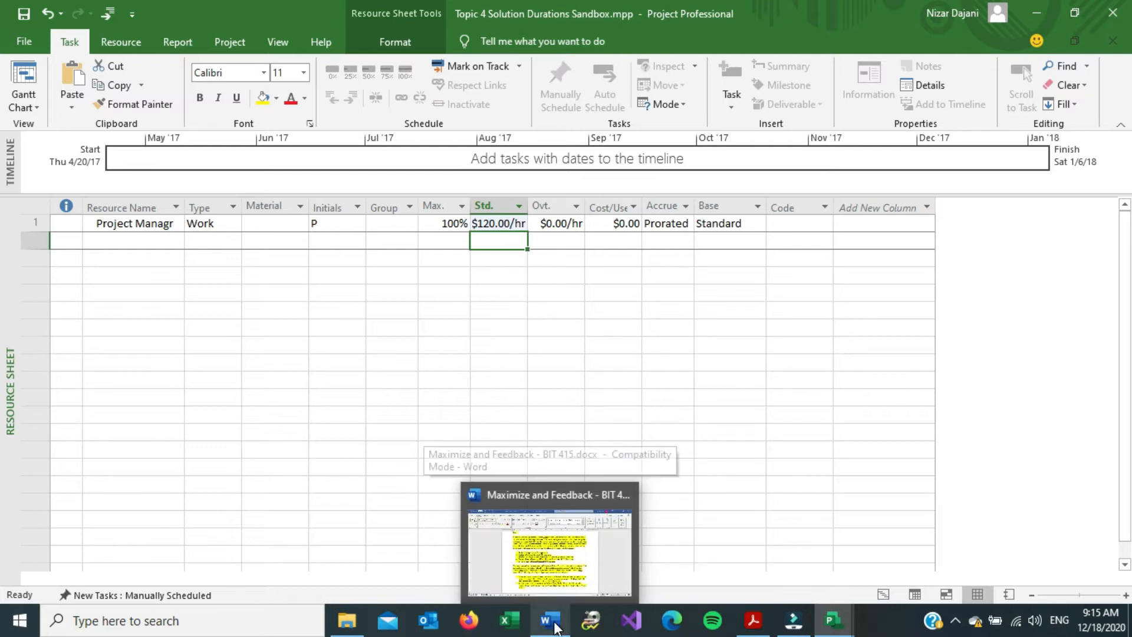
- Return to the Topic 4 project's Gantt Chart view
{"action": "mouse_move", "coordinate": [834, 626]}
{"action": "left_click", "coordinate": [786, 579]}
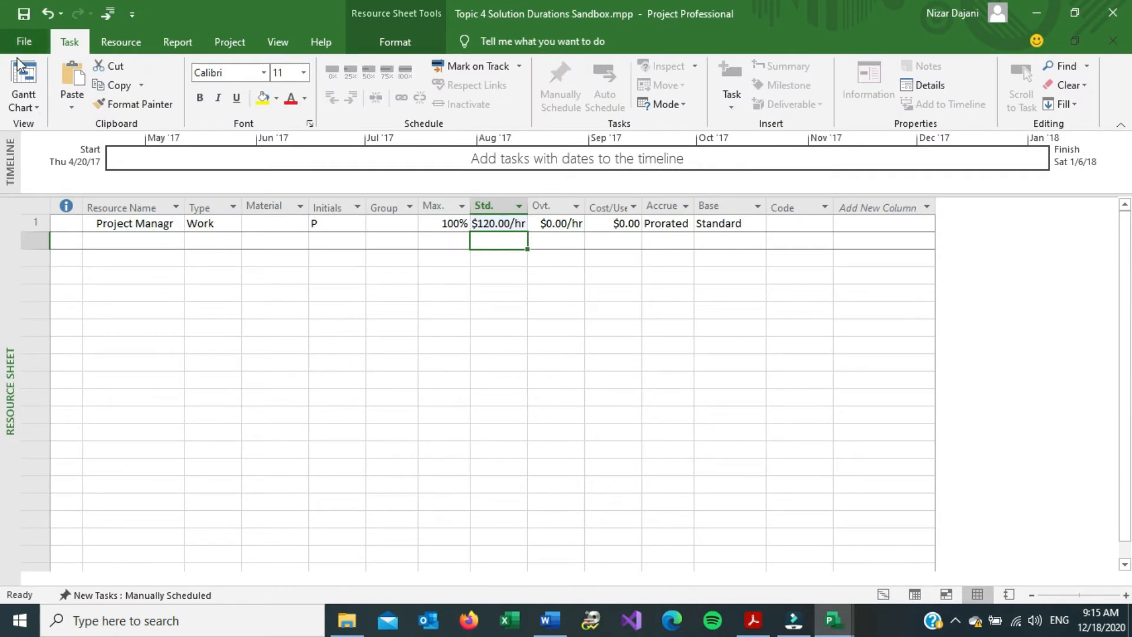
{"action": "left_click", "coordinate": [36, 107]}
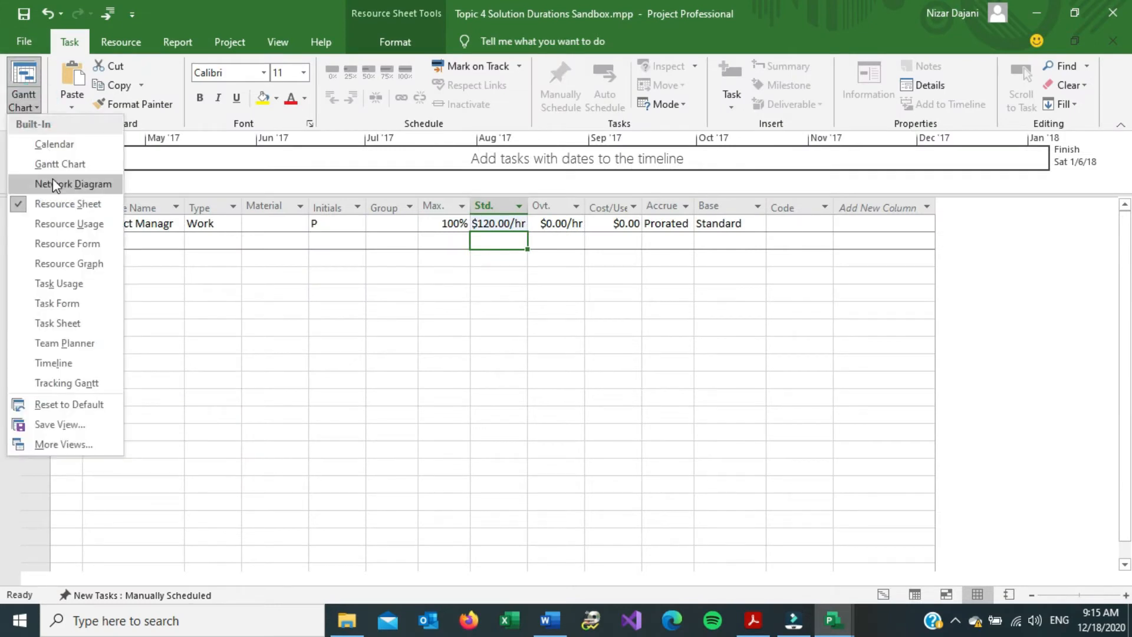
{"action": "left_click", "coordinate": [69, 164]}
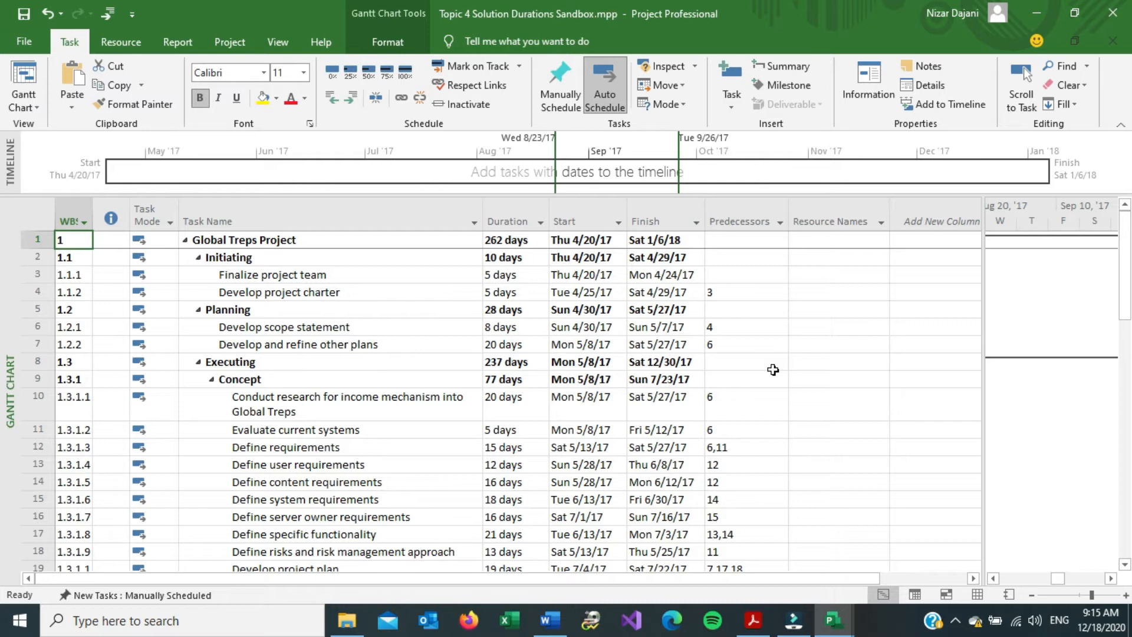
- Switch to the resource assignments PDF in Acrobat Reader and enlarge it to 150% to read each task's assignments
{"action": "left_click", "coordinate": [753, 620]}
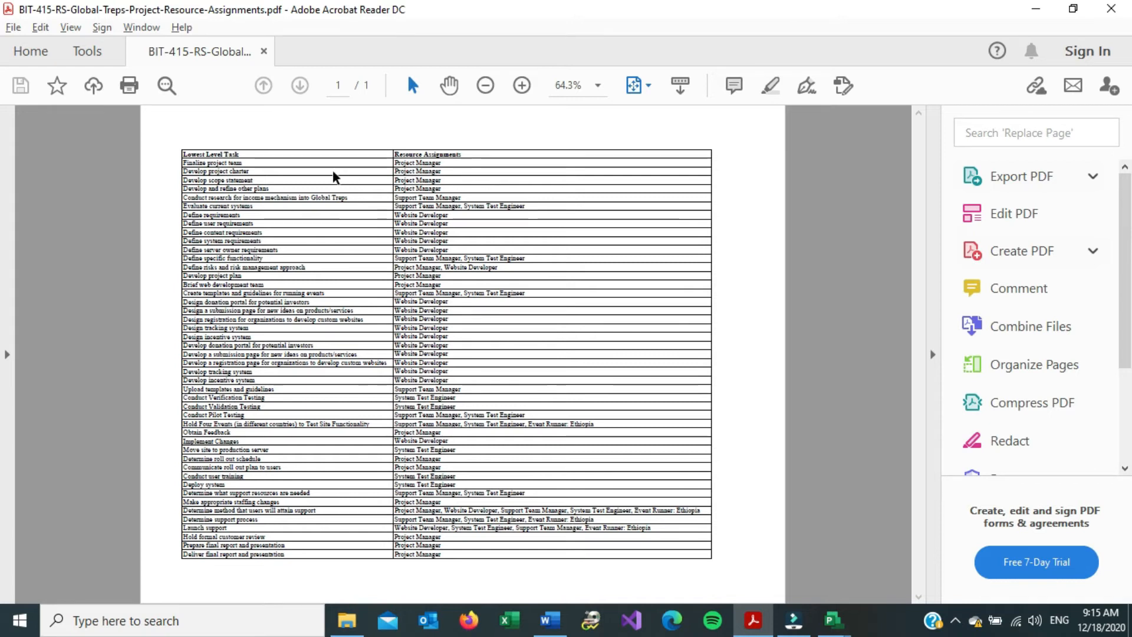
{"action": "left_click", "coordinate": [519, 90]}
{"action": "left_click", "coordinate": [519, 90]}
{"action": "left_click", "coordinate": [518, 89]}
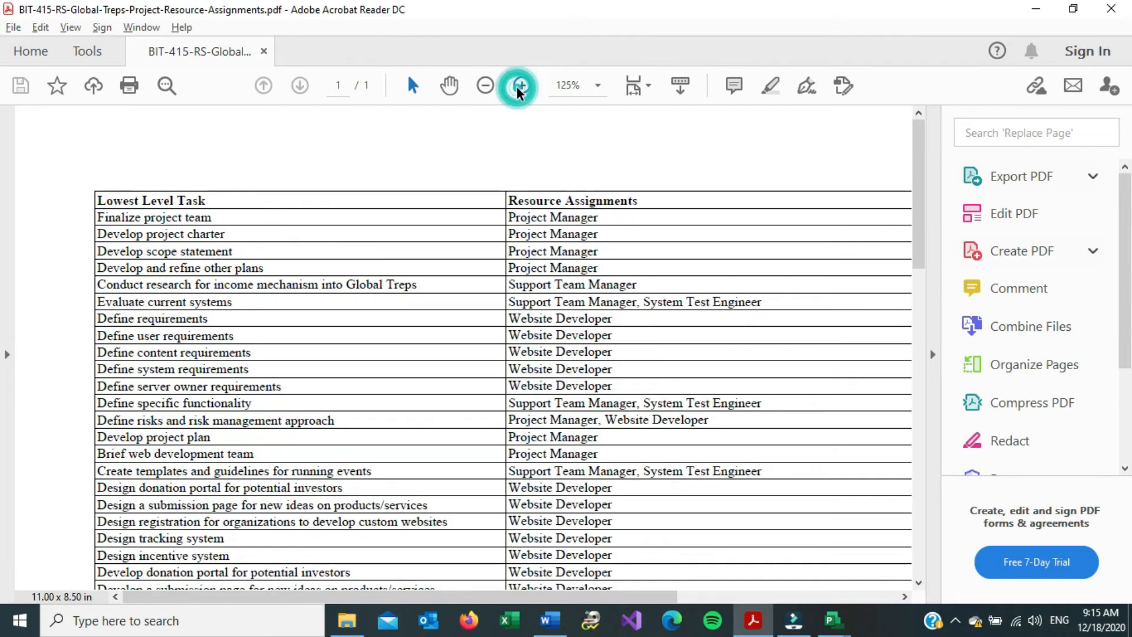
{"action": "left_click", "coordinate": [519, 90]}
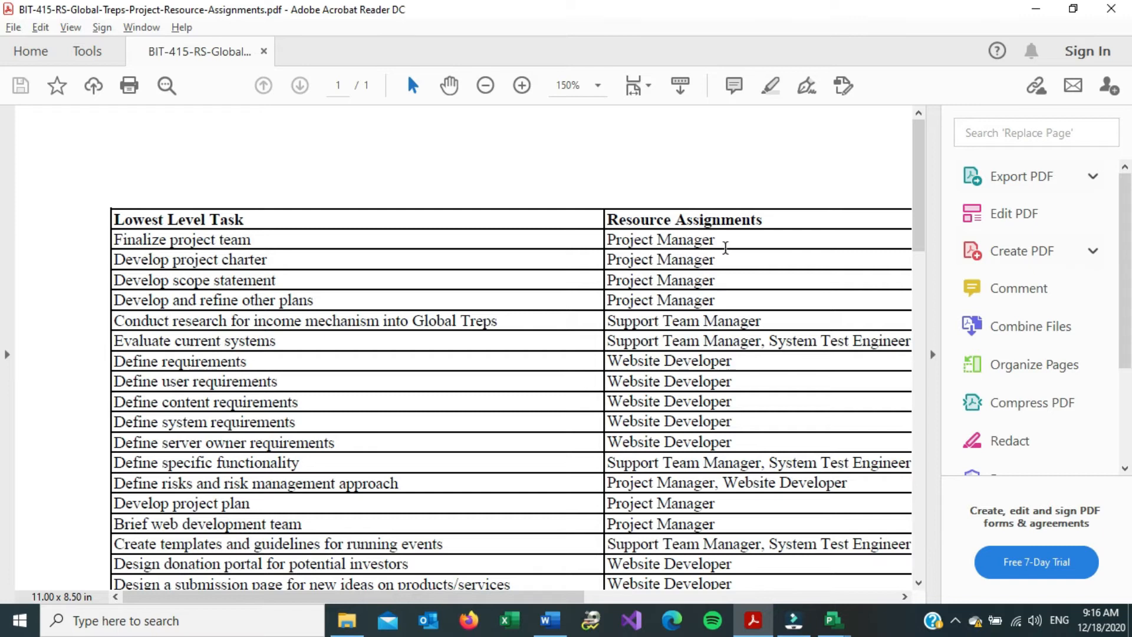
- Back in the Topic 4 project, assign the Project Managr resource to the Finalize project team task
{"action": "left_click", "coordinate": [834, 619]}
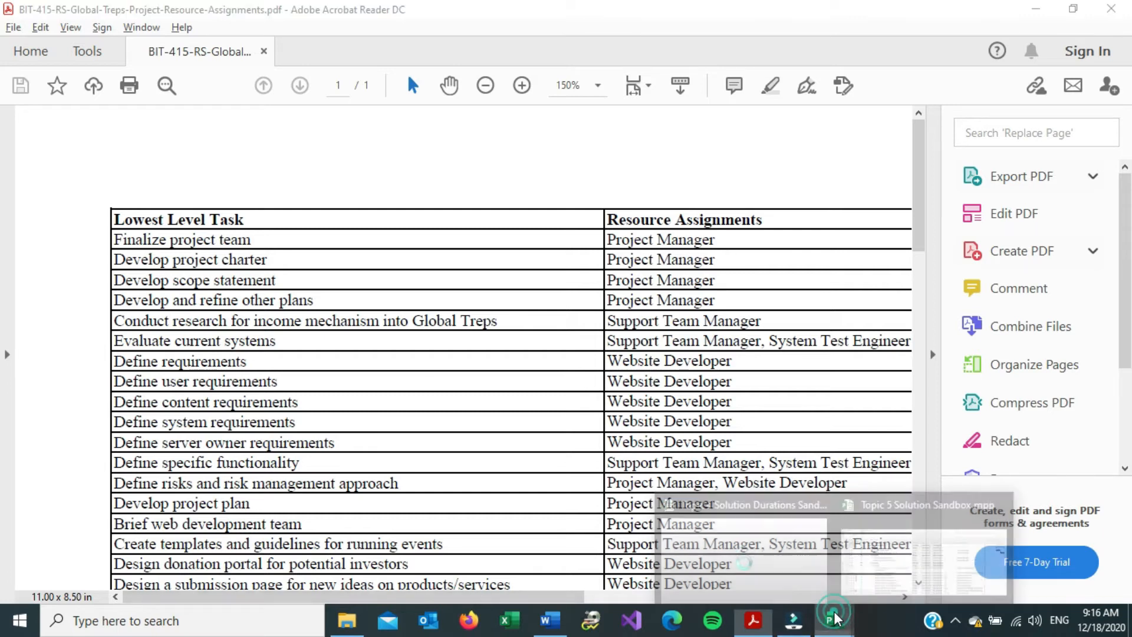
{"action": "left_click", "coordinate": [750, 568]}
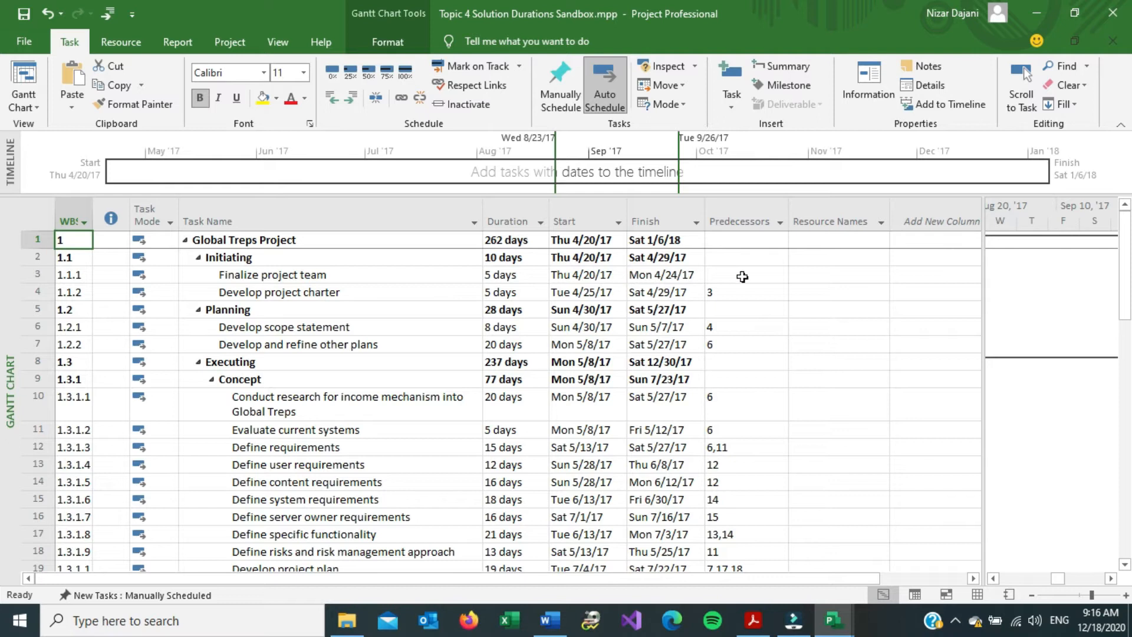
{"action": "left_click", "coordinate": [837, 275]}
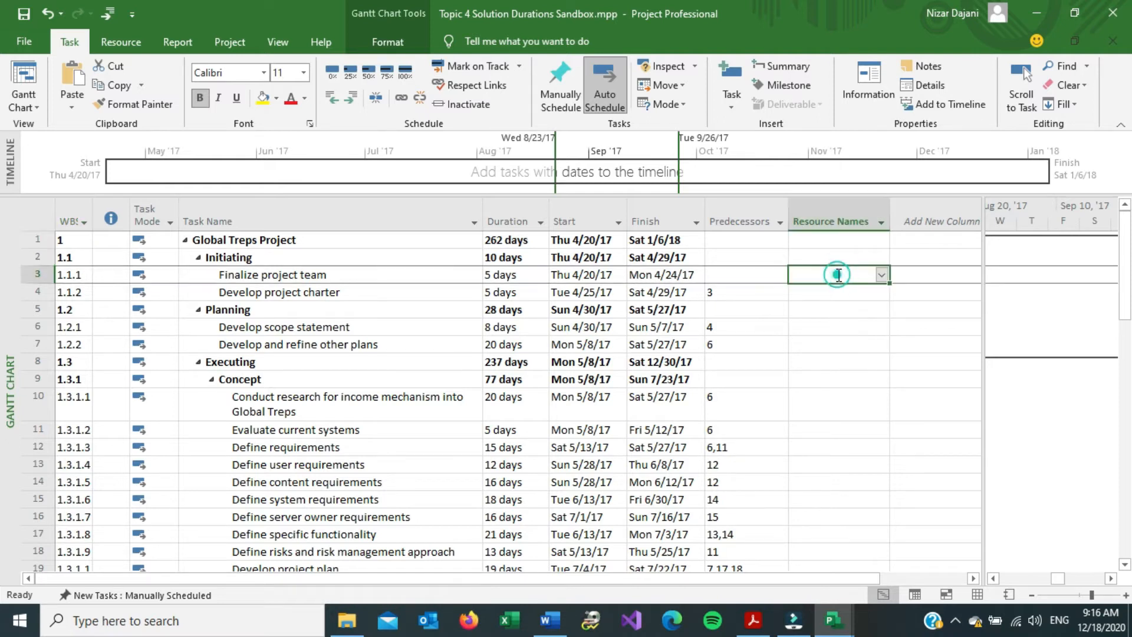
{"action": "left_click", "coordinate": [884, 274]}
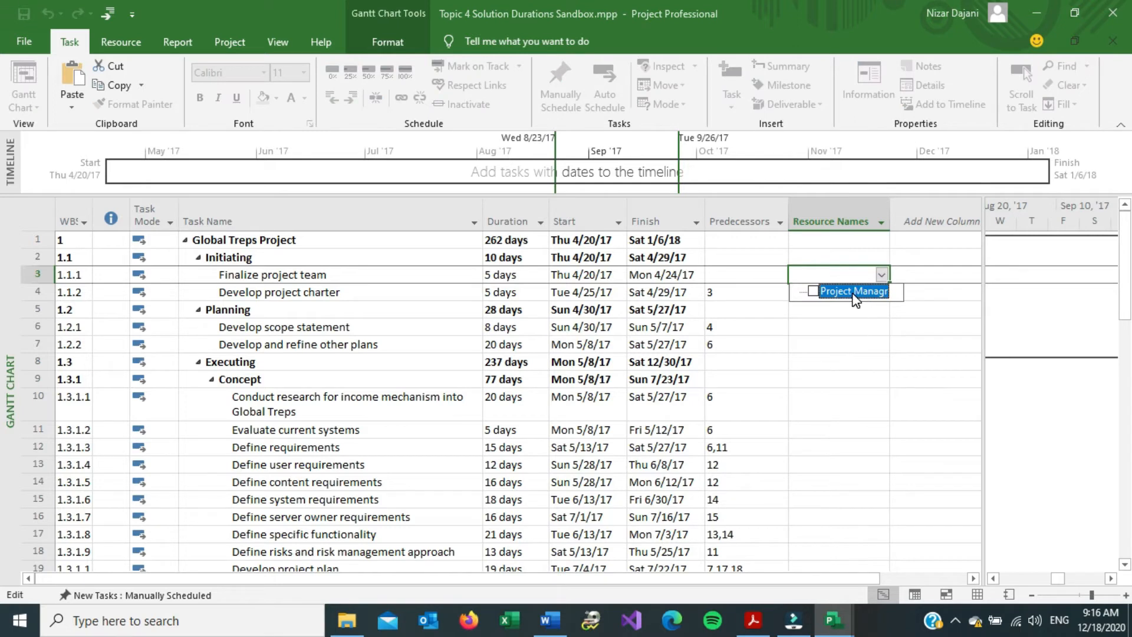
{"action": "left_click", "coordinate": [812, 291]}
{"action": "key", "text": "Return"}
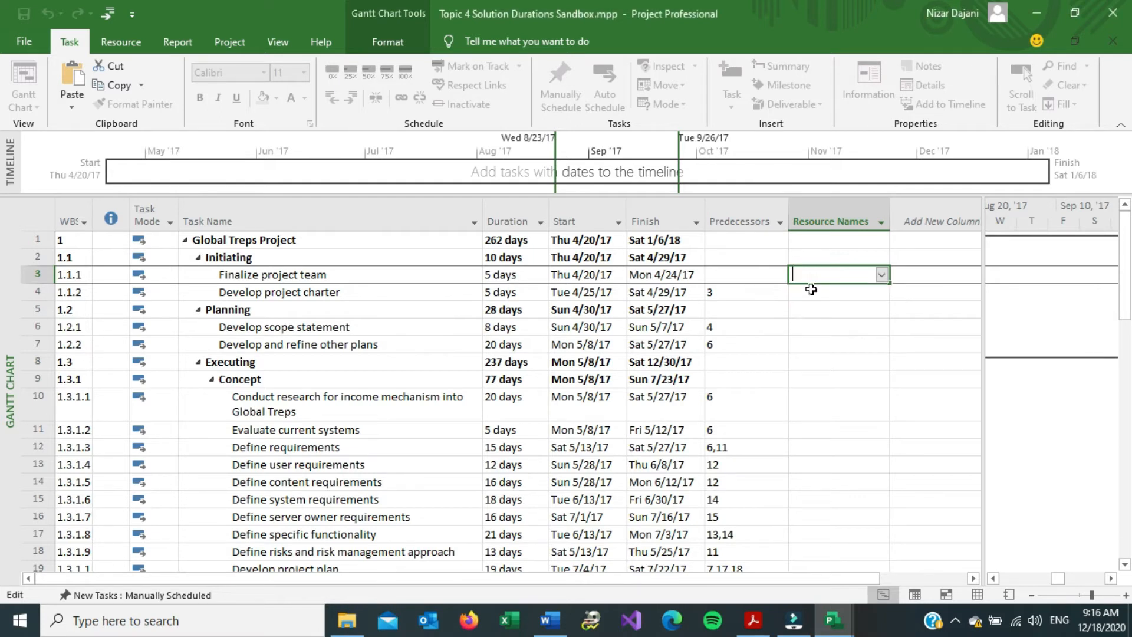
{"action": "left_click", "coordinate": [881, 274]}
{"action": "left_click", "coordinate": [859, 292]}
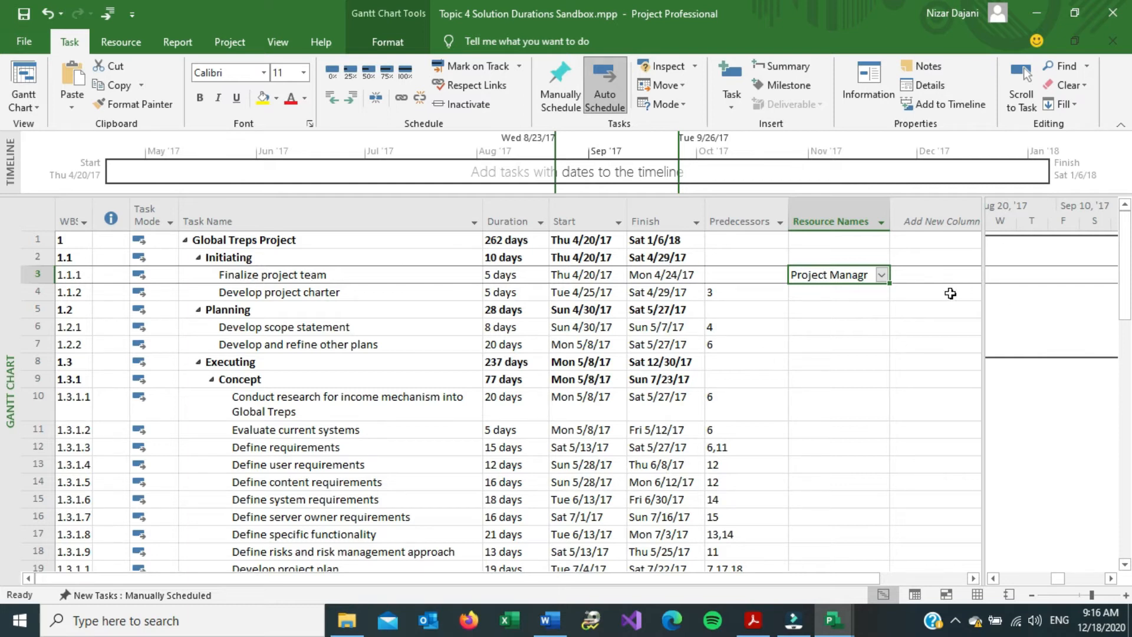
- Add a Cost column after Resource Names and review the costs through the last task
{"action": "left_click", "coordinate": [935, 220]}
{"action": "type", "text": "cost"}
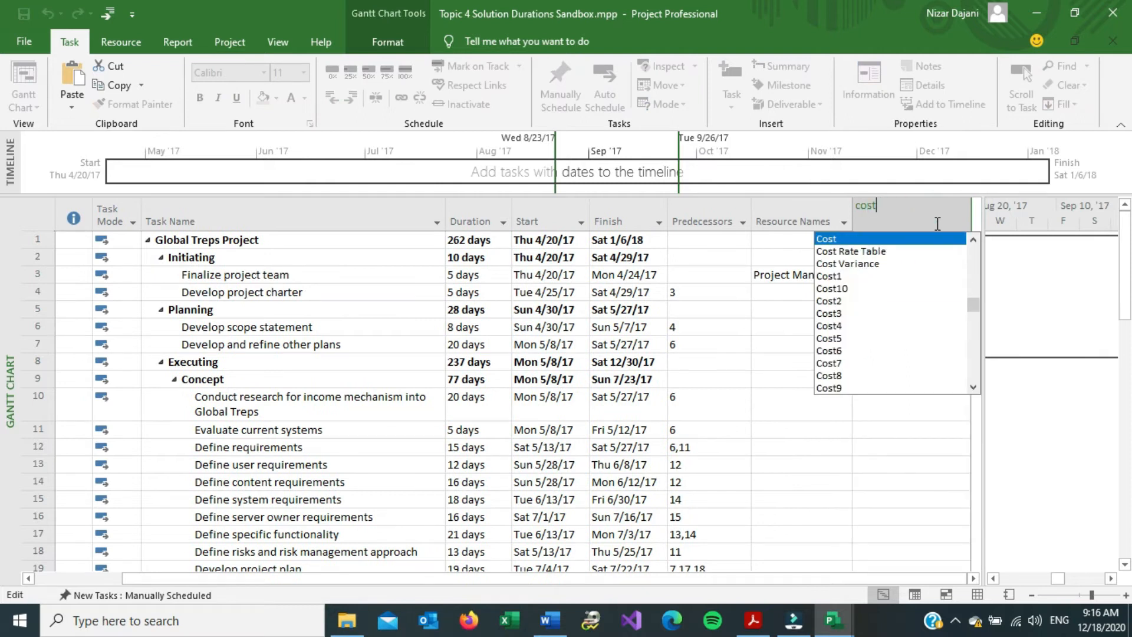
{"action": "key", "text": "Return"}
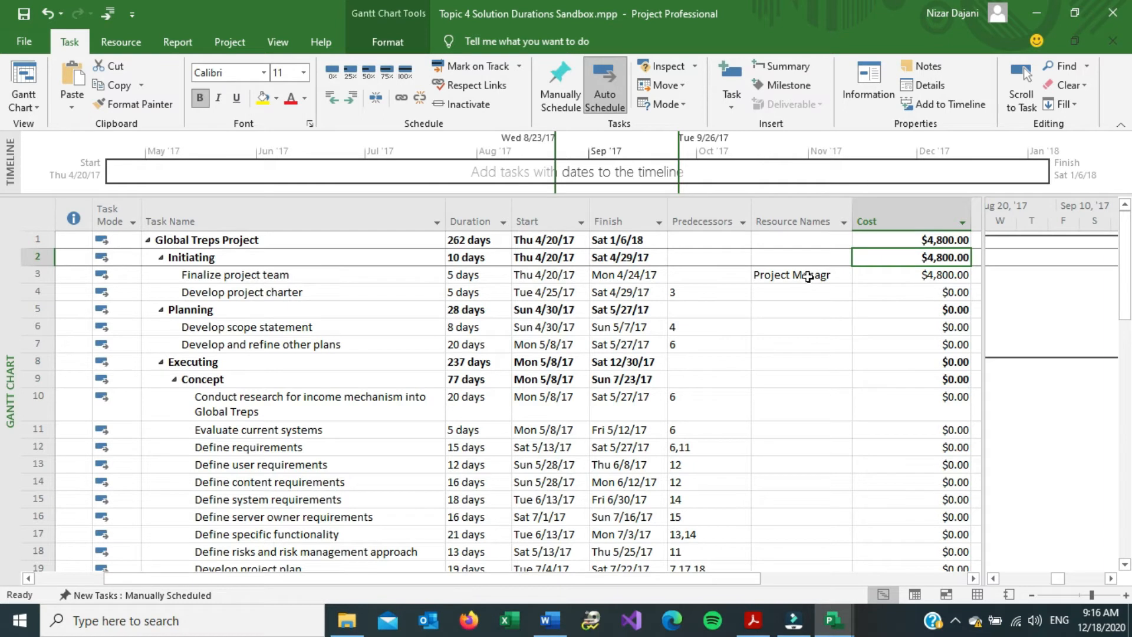
{"action": "scroll", "coordinate": [928, 330], "scroll_direction": "down", "scroll_amount": 8}
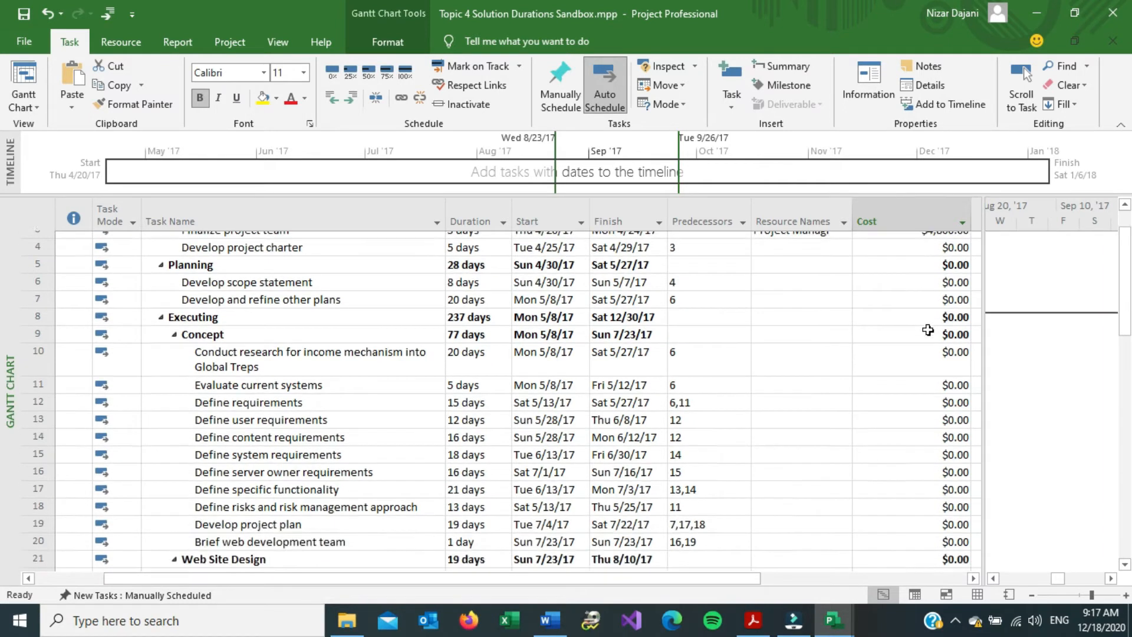
{"action": "scroll", "coordinate": [928, 331], "scroll_direction": "down", "scroll_amount": 12}
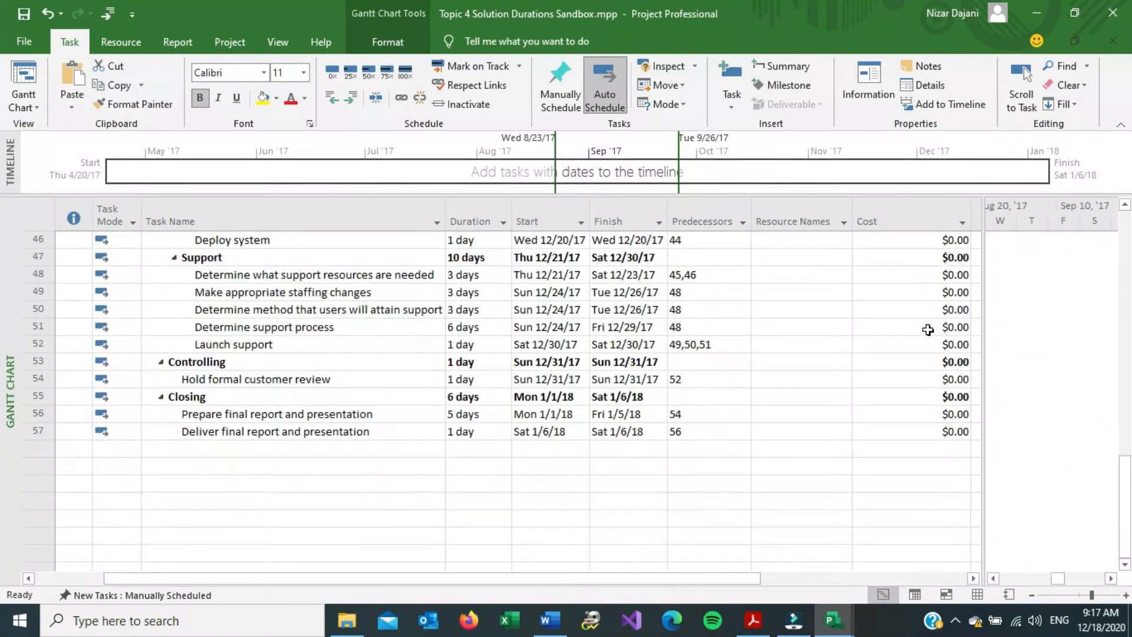
{"action": "scroll", "coordinate": [928, 330], "scroll_direction": "up", "scroll_amount": 18}
{"action": "scroll", "coordinate": [928, 330], "scroll_direction": "up", "scroll_amount": 3}
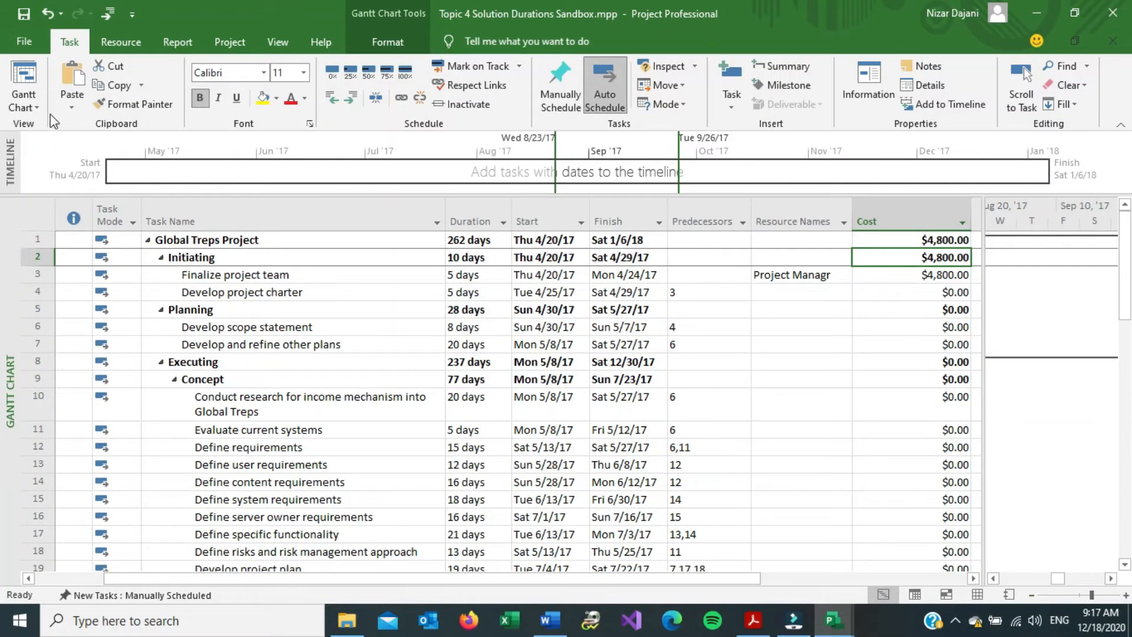
- Display the Resource Sheet and review the five resources and hourly rates in the Word assignment document
{"action": "left_click", "coordinate": [34, 104]}
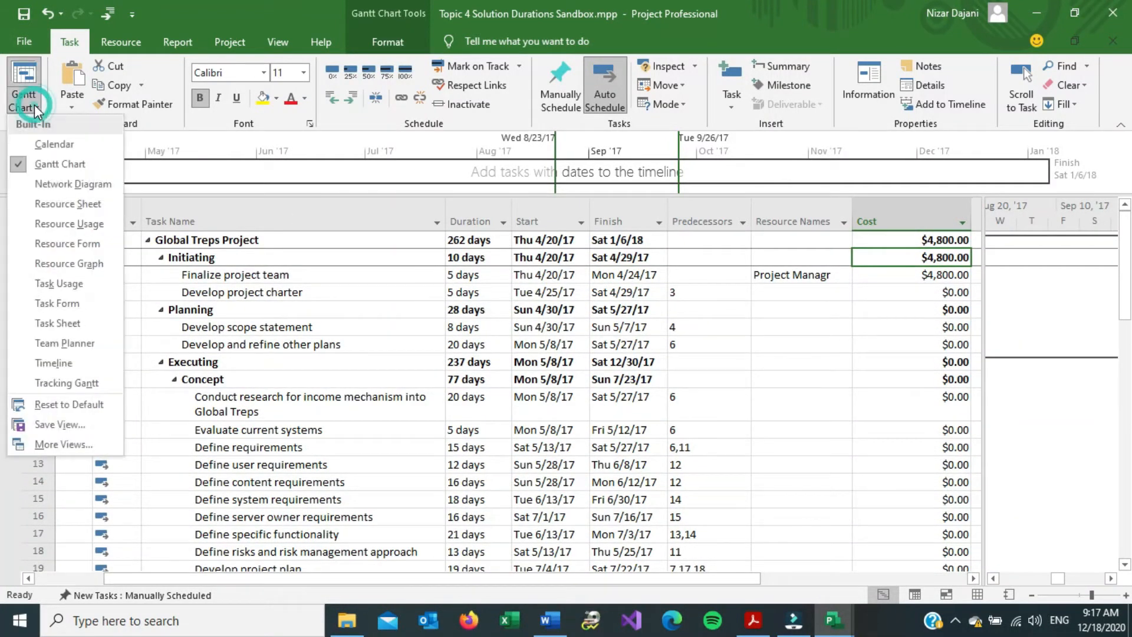
{"action": "left_click", "coordinate": [61, 204]}
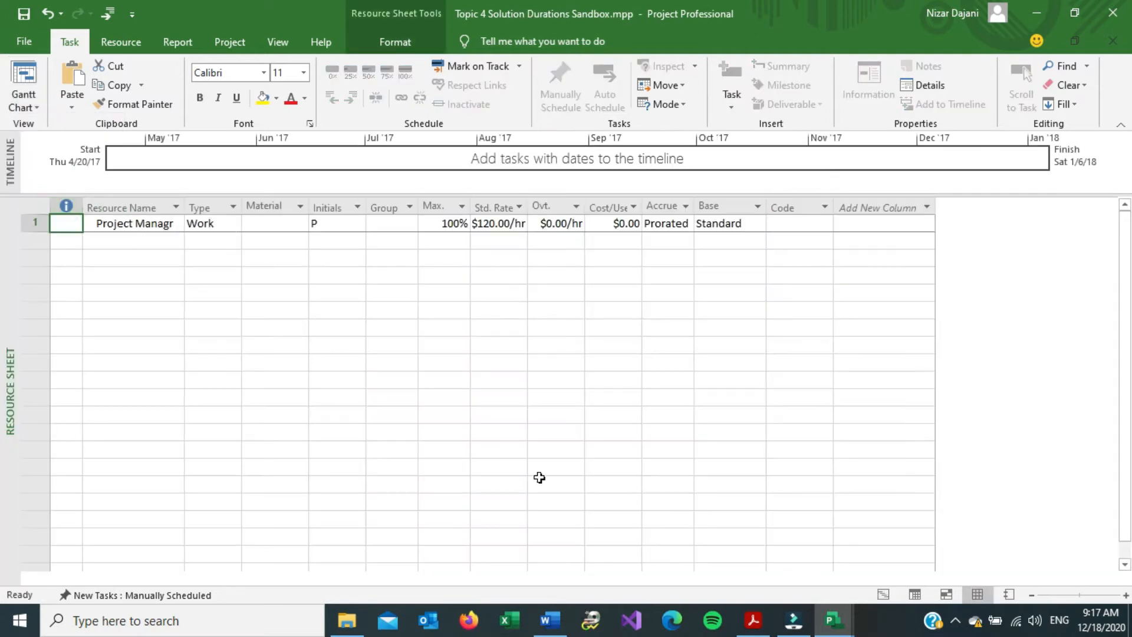
{"action": "left_click", "coordinate": [556, 617]}
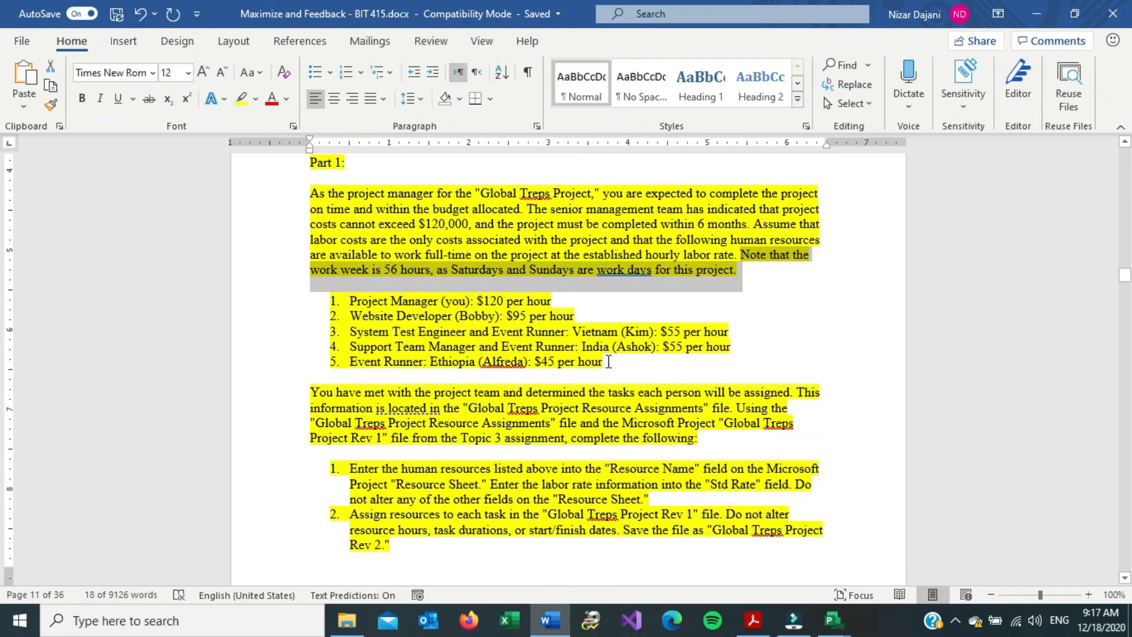
{"action": "left_click_drag", "start_coordinate": [616, 365], "coordinate": [326, 304]}
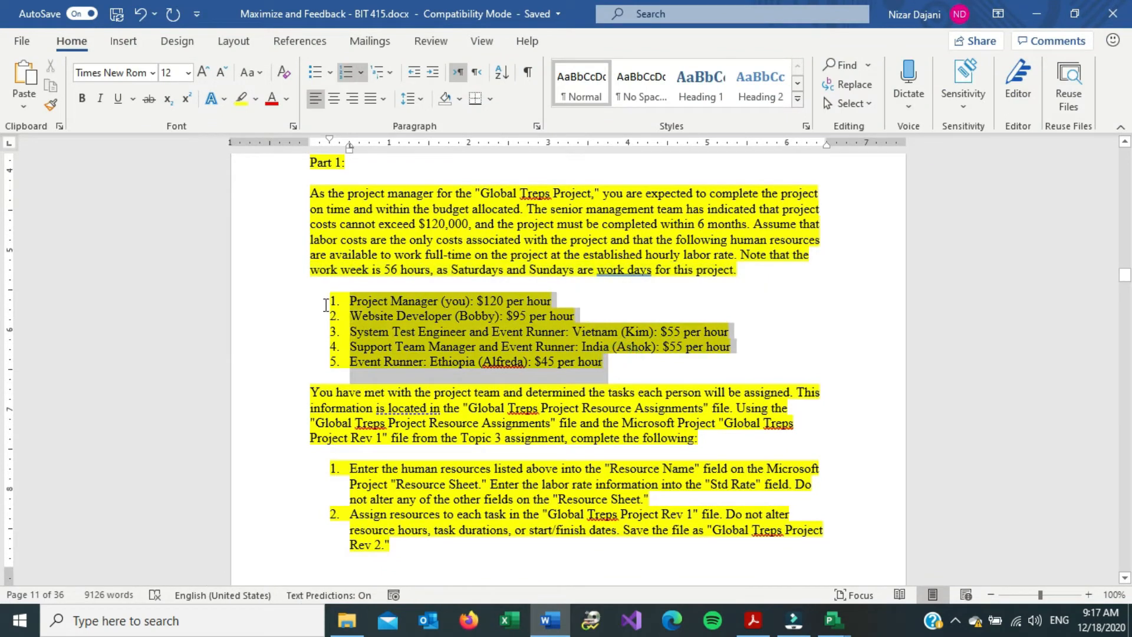
{"action": "left_click", "coordinate": [630, 363]}
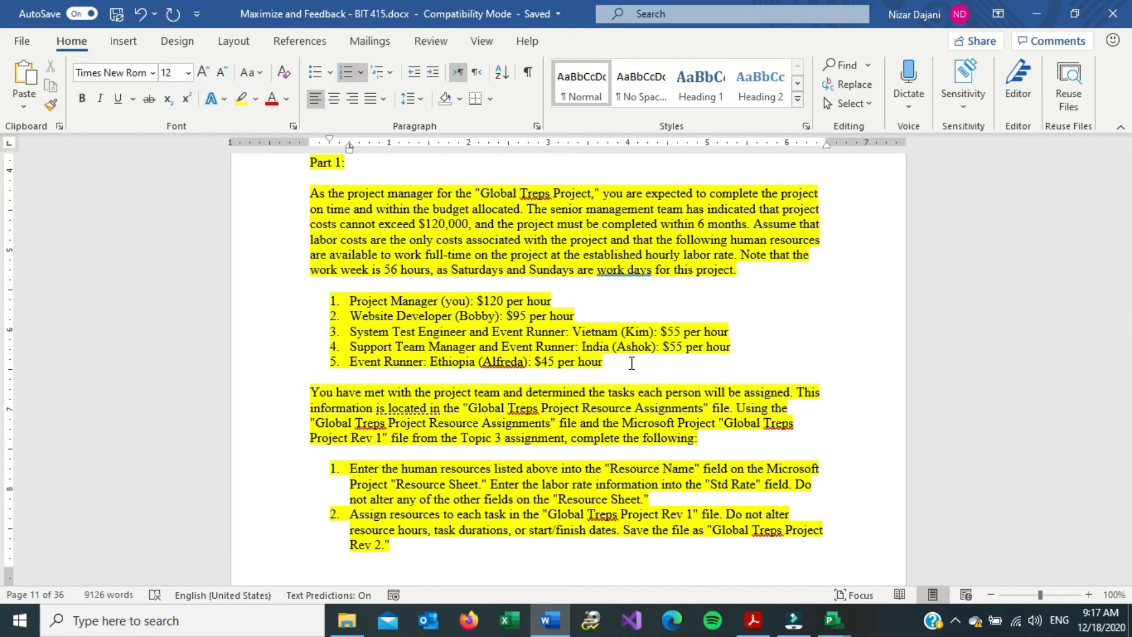
- Switch to the Topic 5 Solution Sandbox project to view its completed resource assignments
{"action": "key", "text": "alt+Tab"}
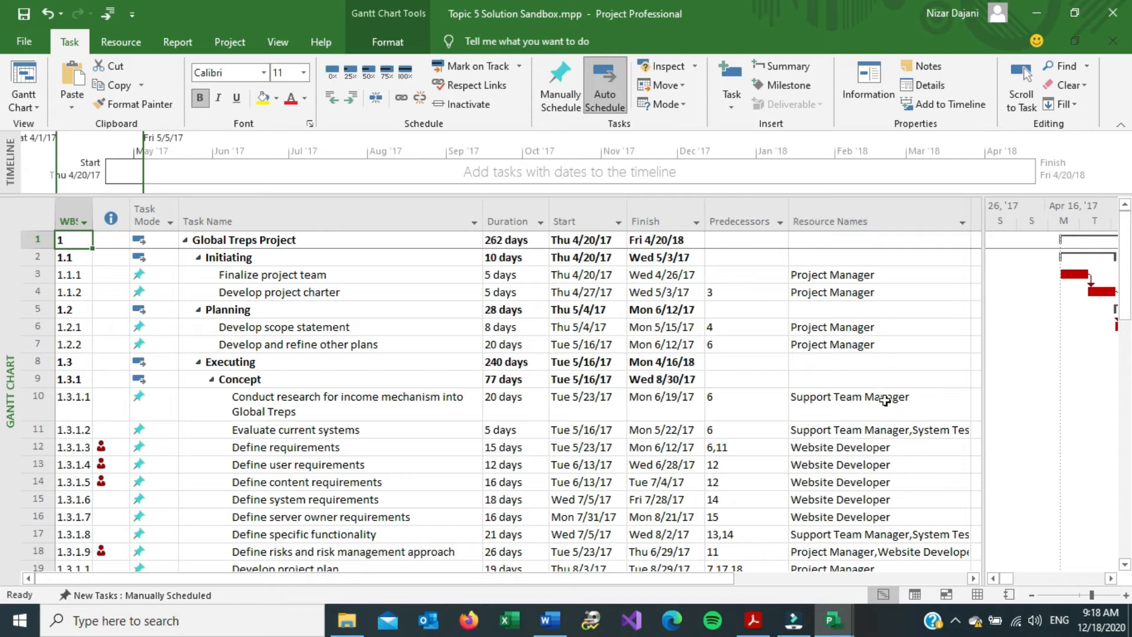
- Review the resource assignments down the task list and display the Resource Sheet with the resources' hourly rates
{"action": "scroll", "coordinate": [884, 401], "scroll_direction": "down", "scroll_amount": 7}
{"action": "scroll", "coordinate": [882, 419], "scroll_direction": "down", "scroll_amount": 9}
{"action": "scroll", "coordinate": [883, 419], "scroll_direction": "up", "scroll_amount": 11}
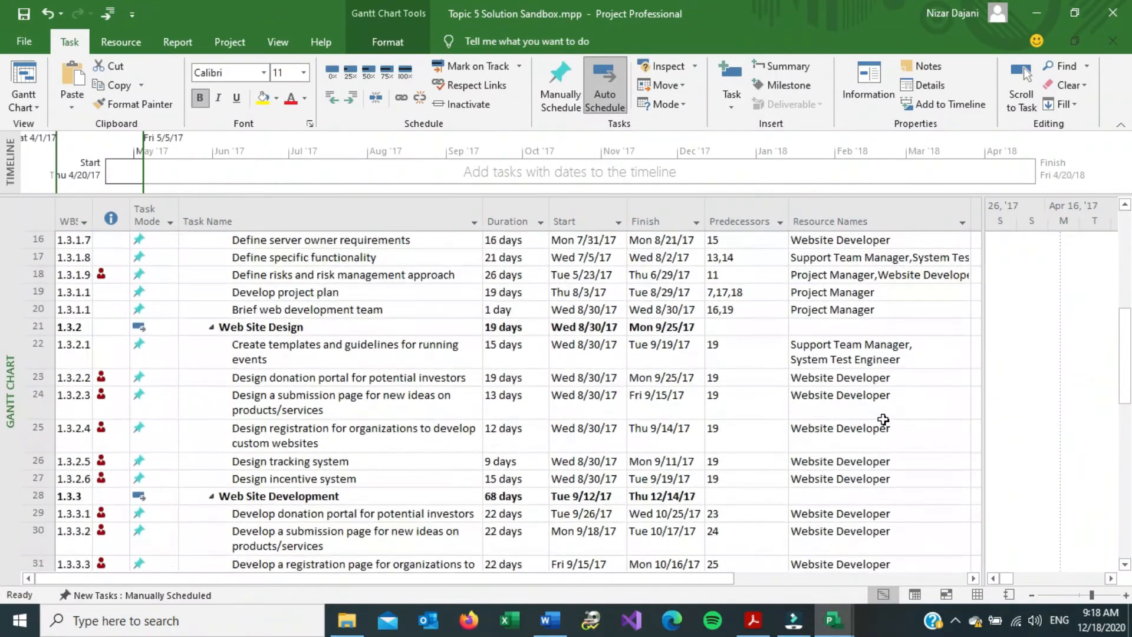
{"action": "scroll", "coordinate": [882, 419], "scroll_direction": "up", "scroll_amount": 5}
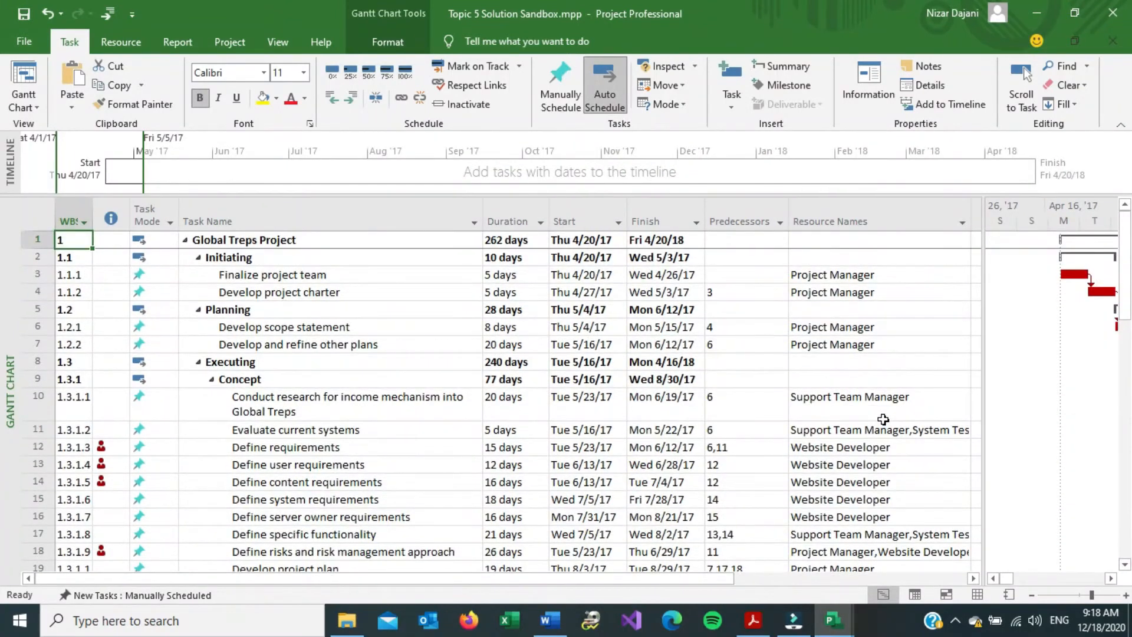
{"action": "left_click", "coordinate": [34, 107]}
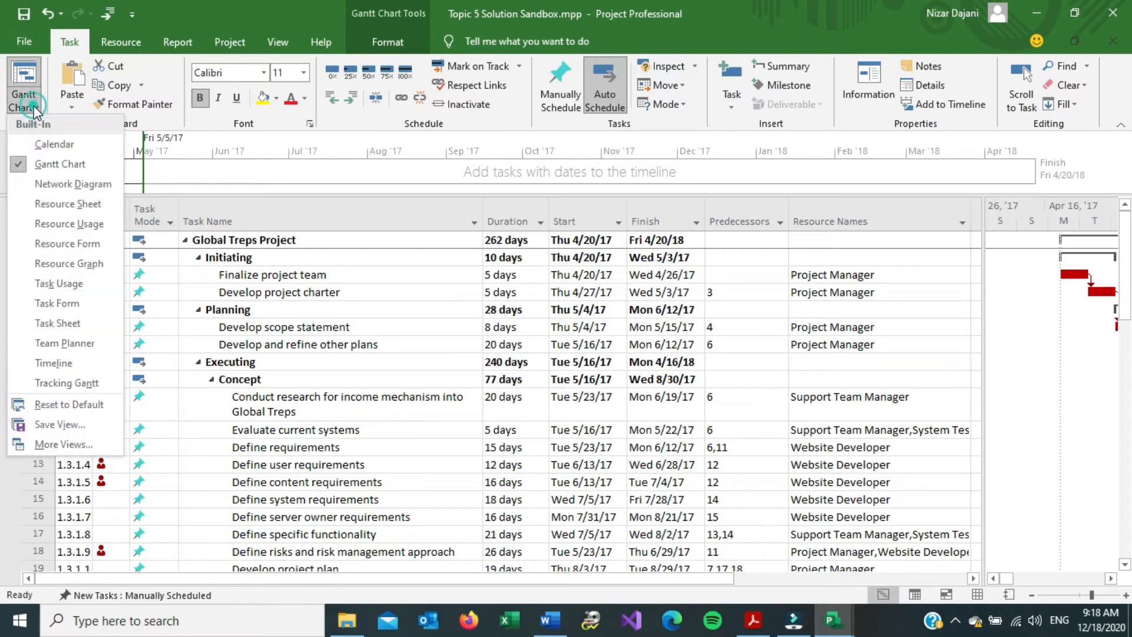
{"action": "left_click", "coordinate": [59, 204]}
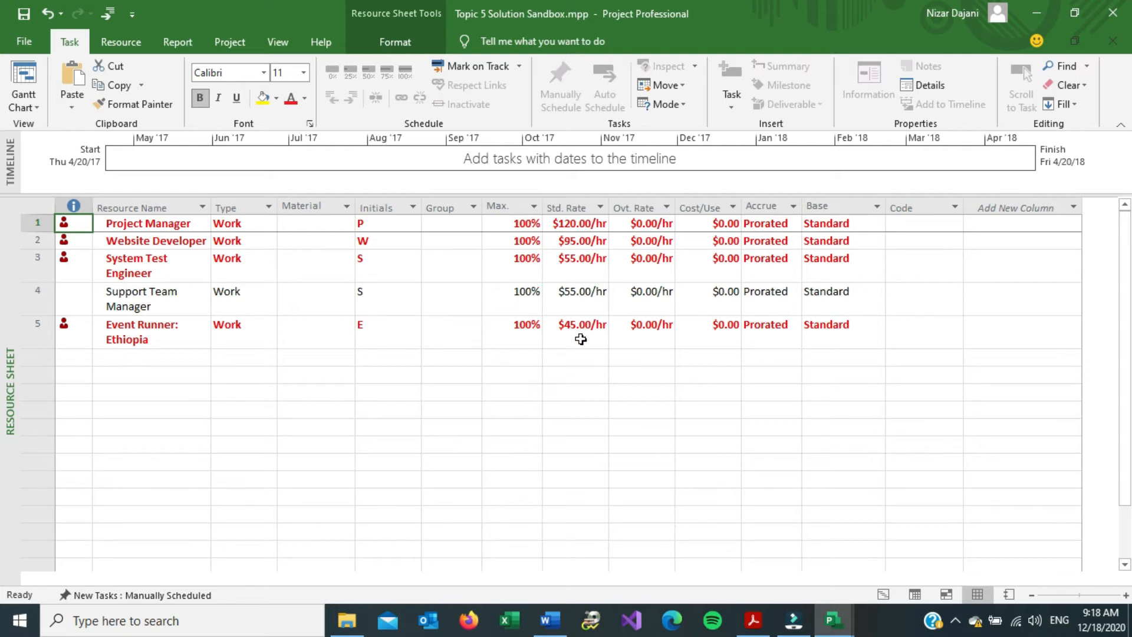
- Switch to the Word assignment document and review the Part 1 resource rates and the Part 2 over-allocation instructions
{"action": "left_click", "coordinate": [544, 626]}
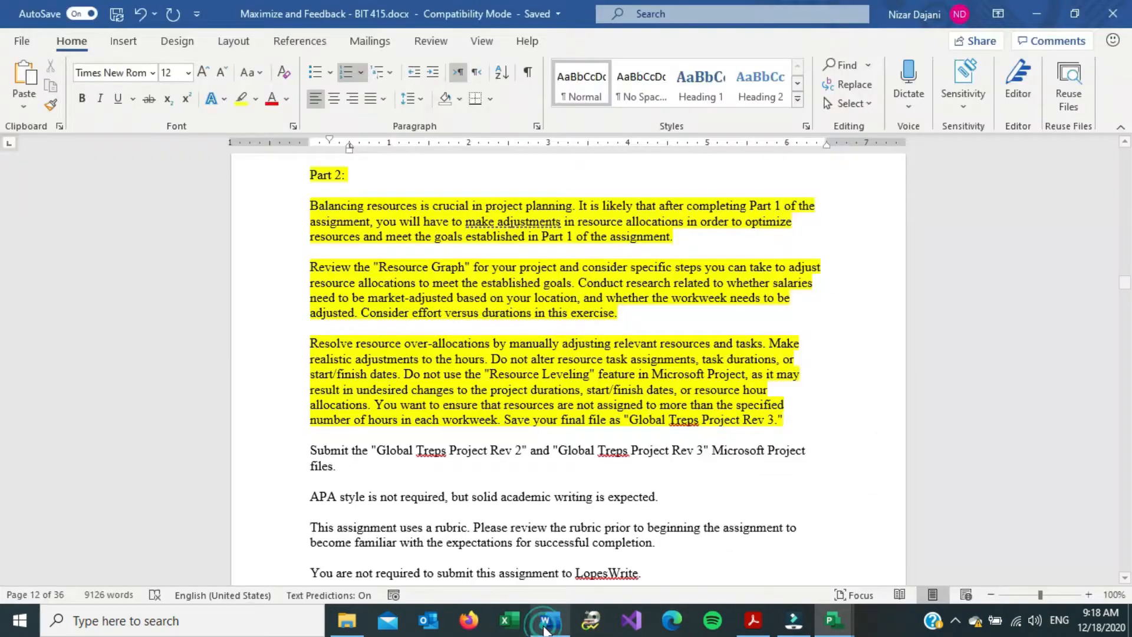
{"action": "scroll", "coordinate": [496, 291], "scroll_direction": "up", "scroll_amount": 10}
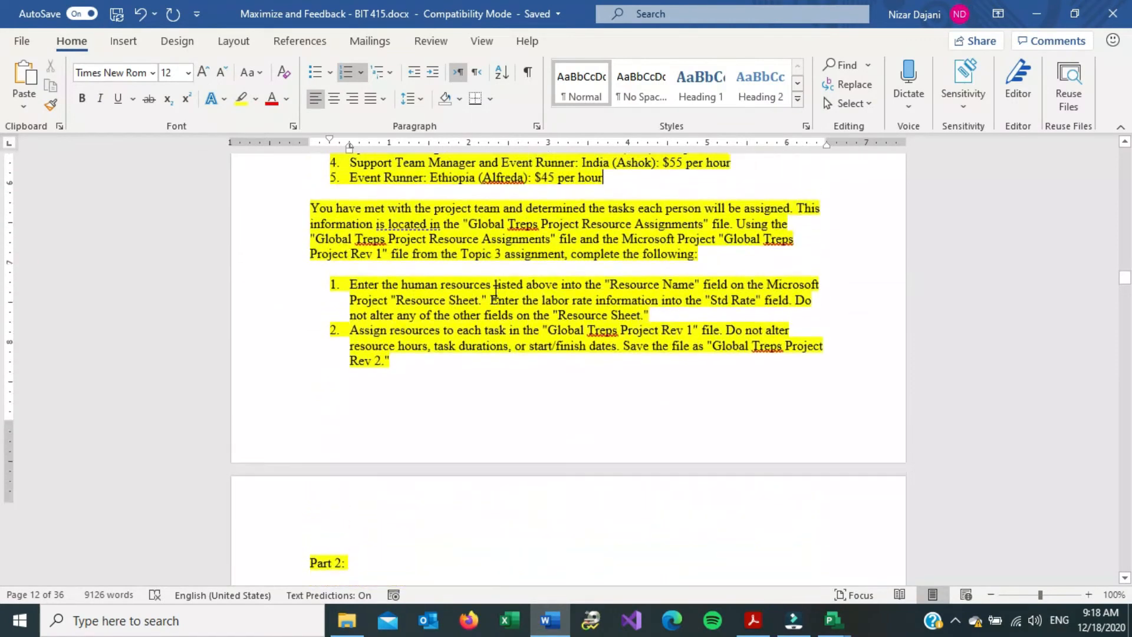
{"action": "scroll", "coordinate": [495, 290], "scroll_direction": "up", "scroll_amount": 5}
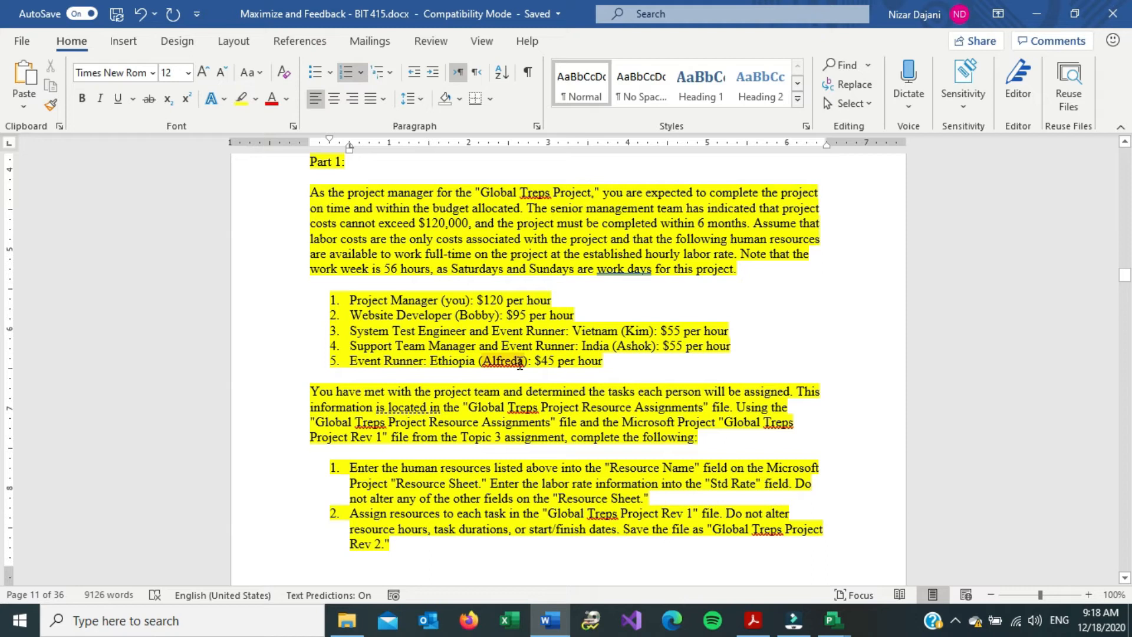
{"action": "scroll", "coordinate": [520, 363], "scroll_direction": "down", "scroll_amount": 5}
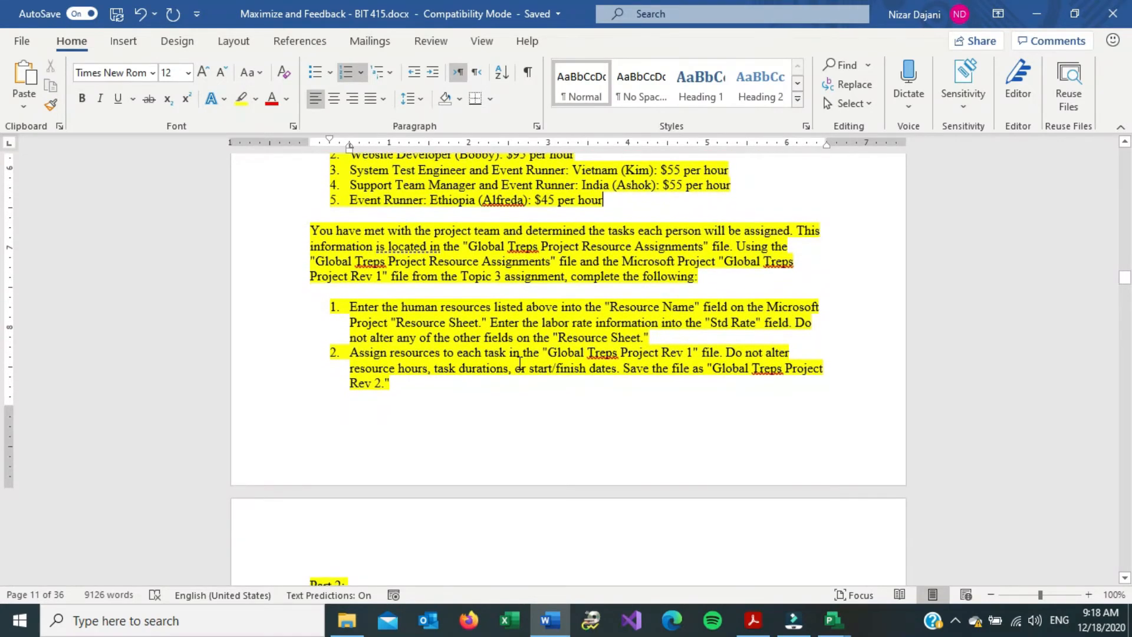
{"action": "scroll", "coordinate": [519, 364], "scroll_direction": "down", "scroll_amount": 11}
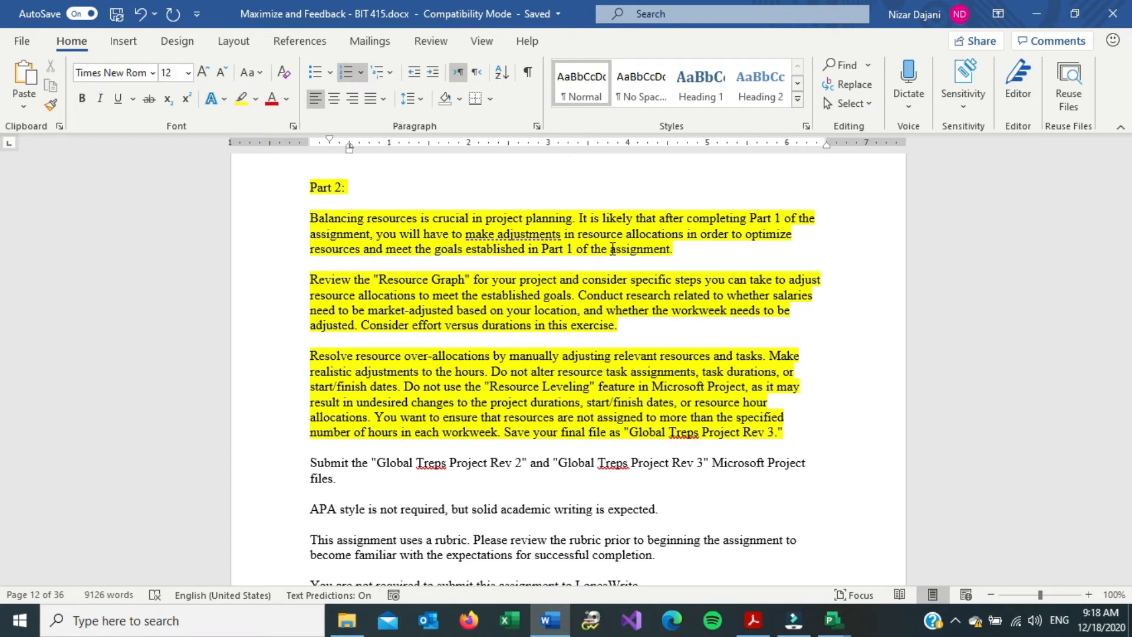
- Return to the Topic 5 Solution Sandbox project and examine the overallocation indicators in its Gantt Chart
{"action": "mouse_move", "coordinate": [833, 620]}
{"action": "left_click", "coordinate": [874, 573]}
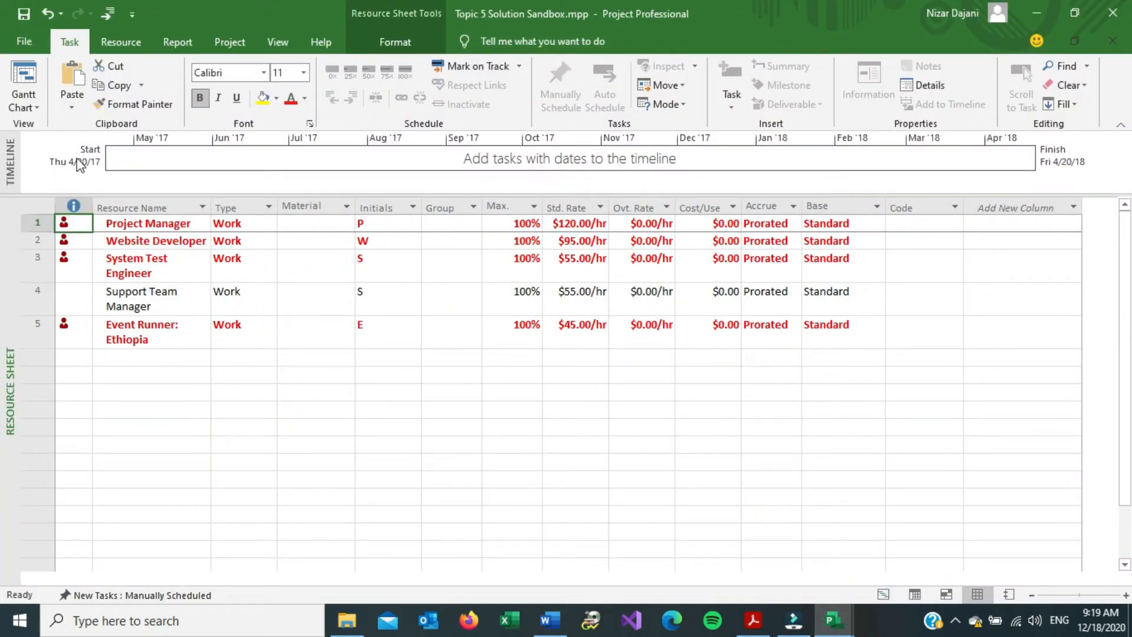
{"action": "left_click", "coordinate": [32, 107]}
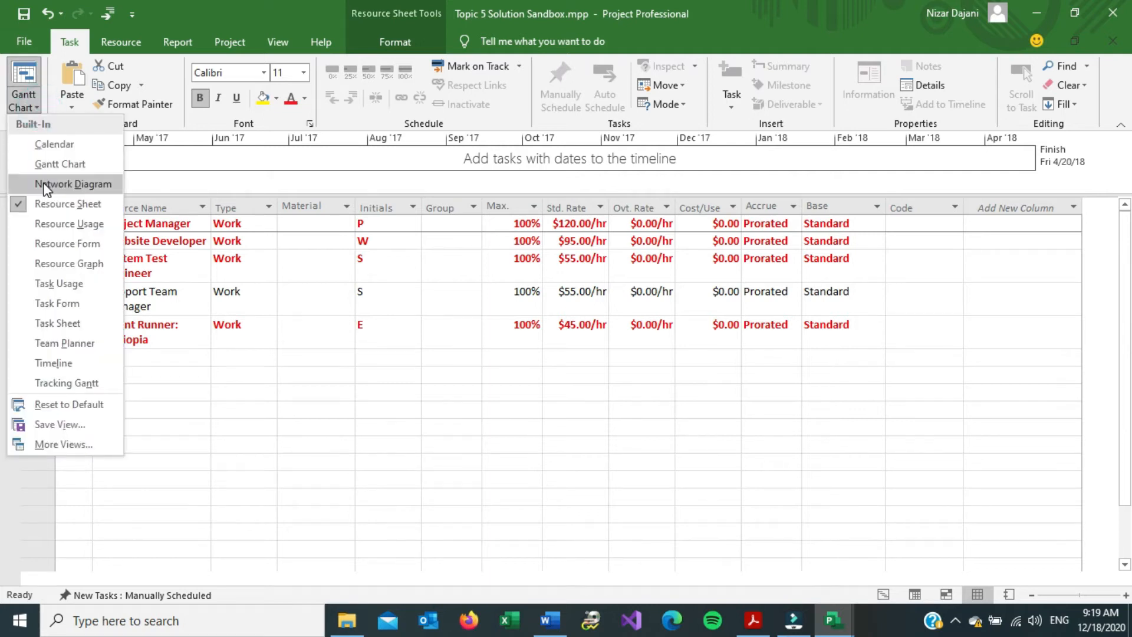
{"action": "left_click", "coordinate": [73, 169]}
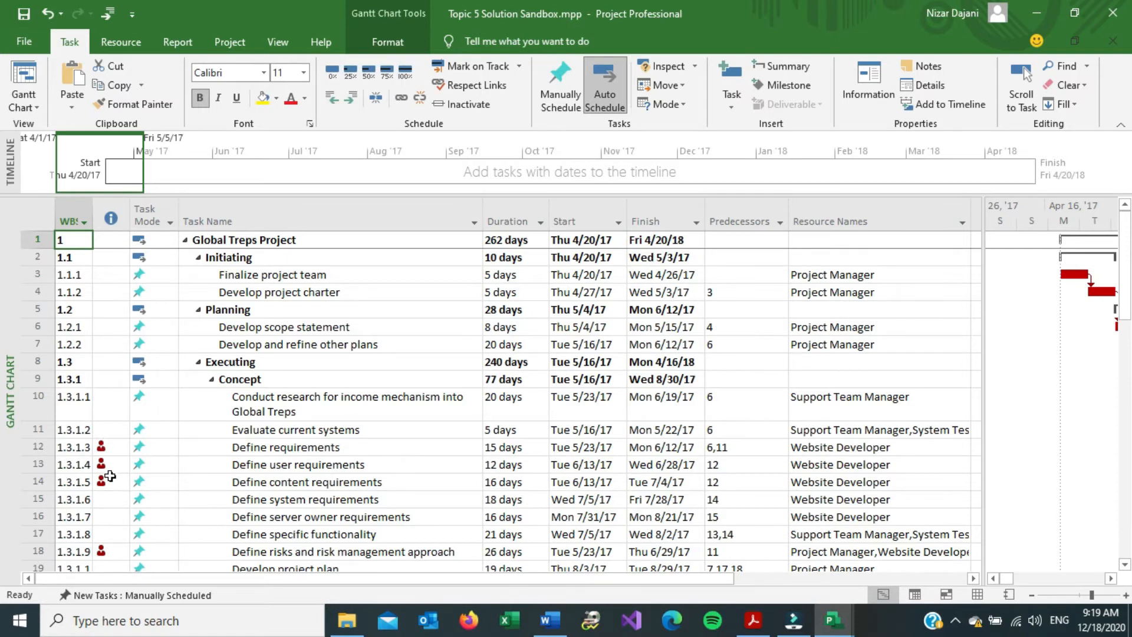
{"action": "scroll", "coordinate": [110, 476], "scroll_direction": "down", "scroll_amount": 2}
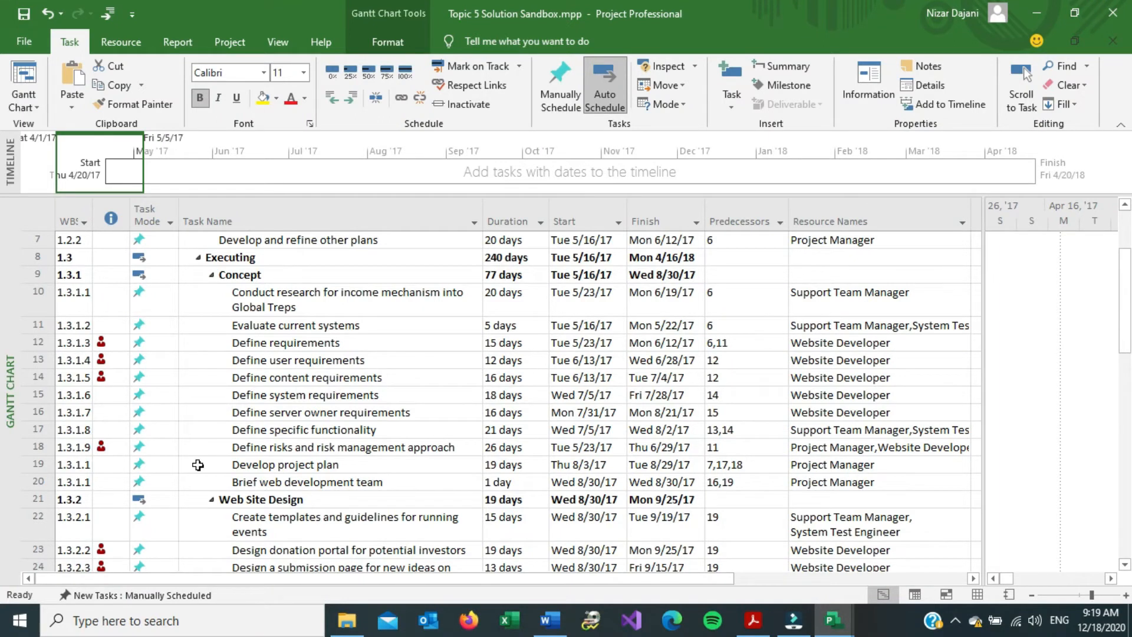
- Display the Resource Graph for the Website Developer and examine the allocation in March and April 2018
{"action": "left_click", "coordinate": [37, 108]}
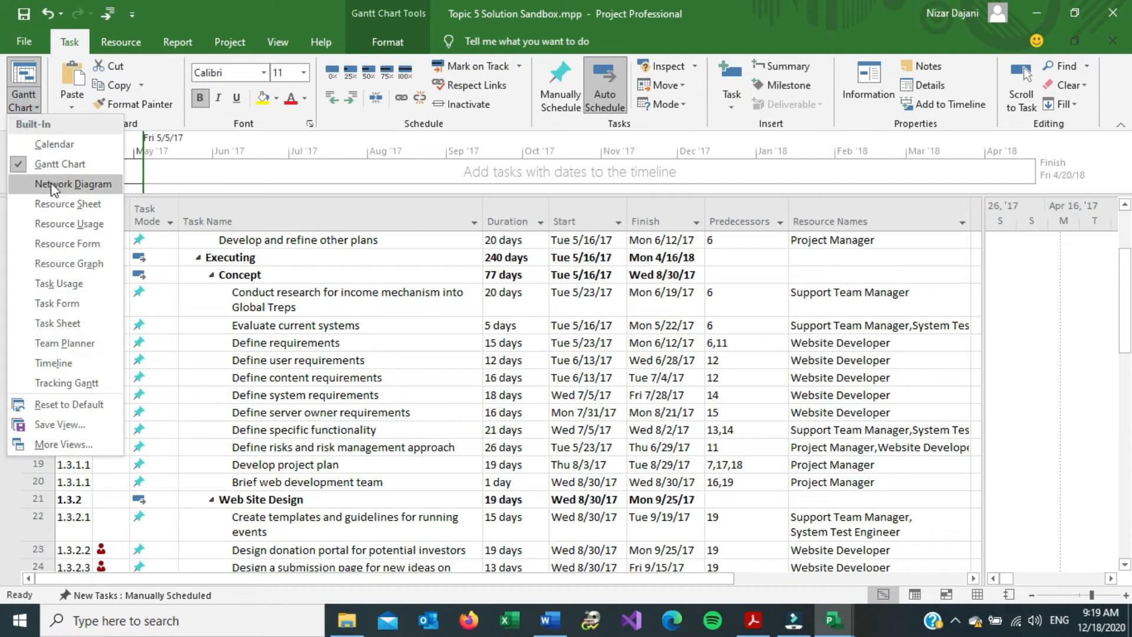
{"action": "left_click", "coordinate": [79, 265]}
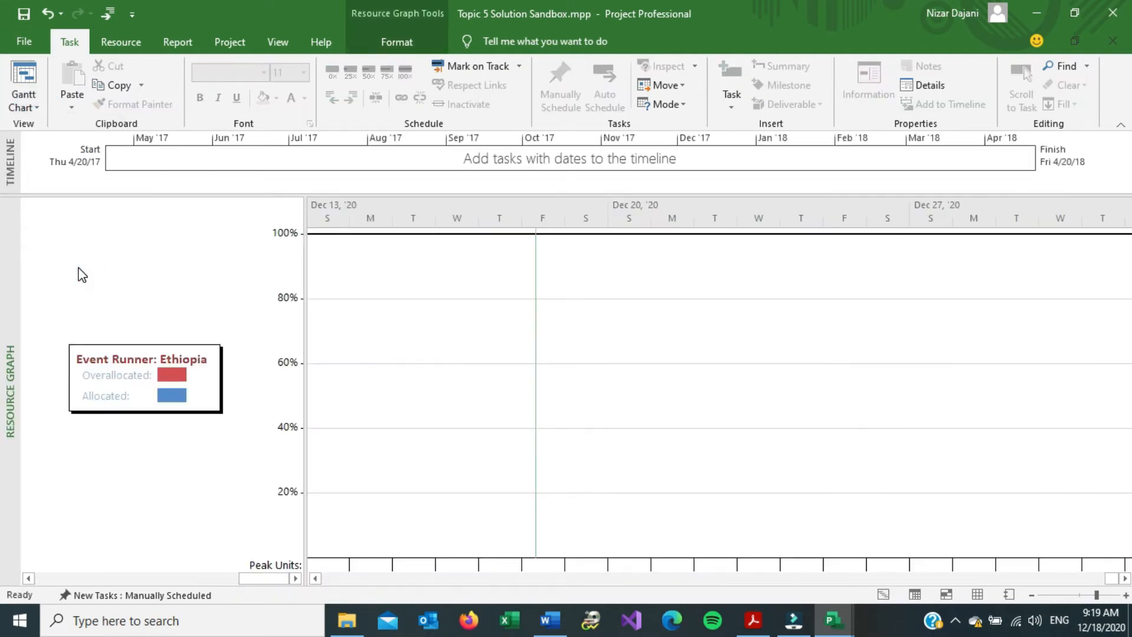
{"action": "left_click_drag", "start_coordinate": [263, 577], "coordinate": [103, 583]}
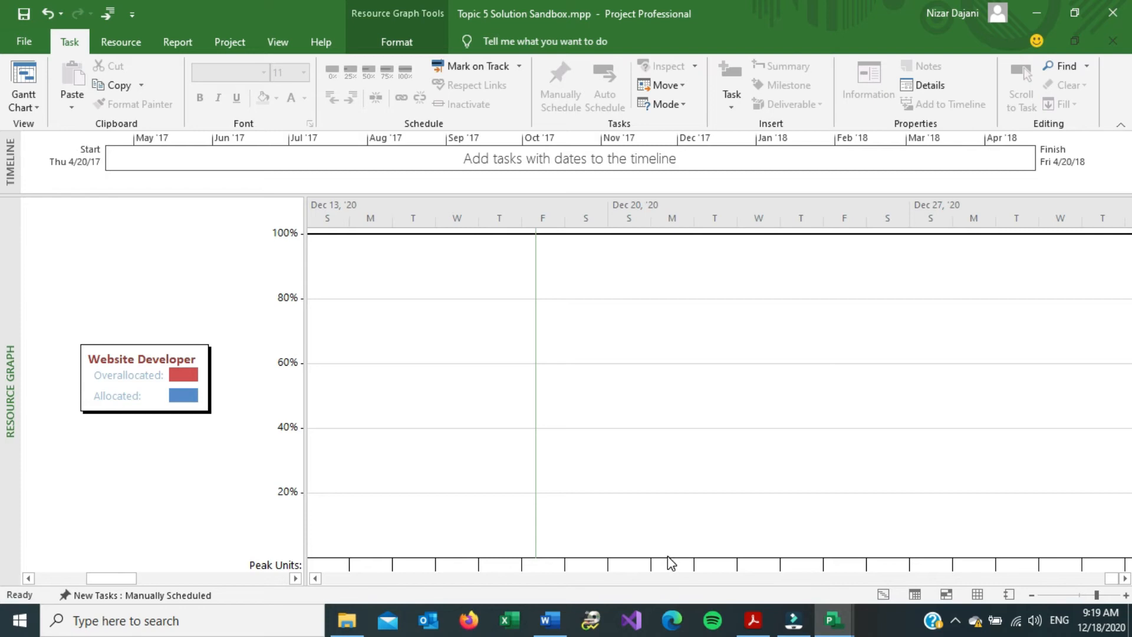
{"action": "scroll", "coordinate": [604, 420], "scroll_direction": "up", "scroll_amount": 10}
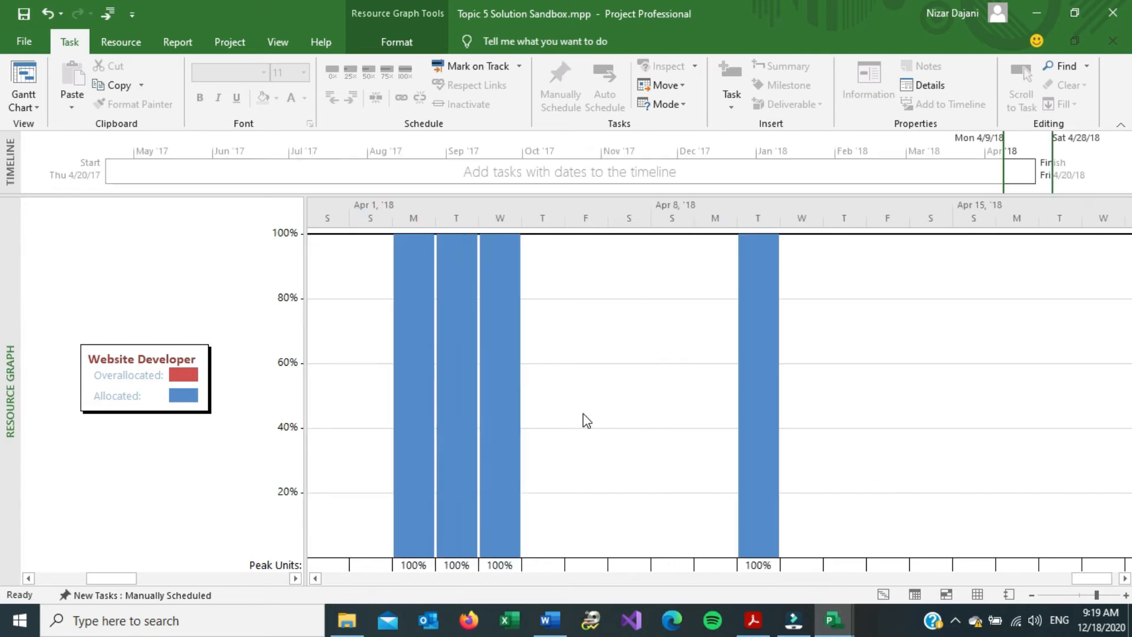
{"action": "scroll", "coordinate": [587, 419], "scroll_direction": "up", "scroll_amount": 6}
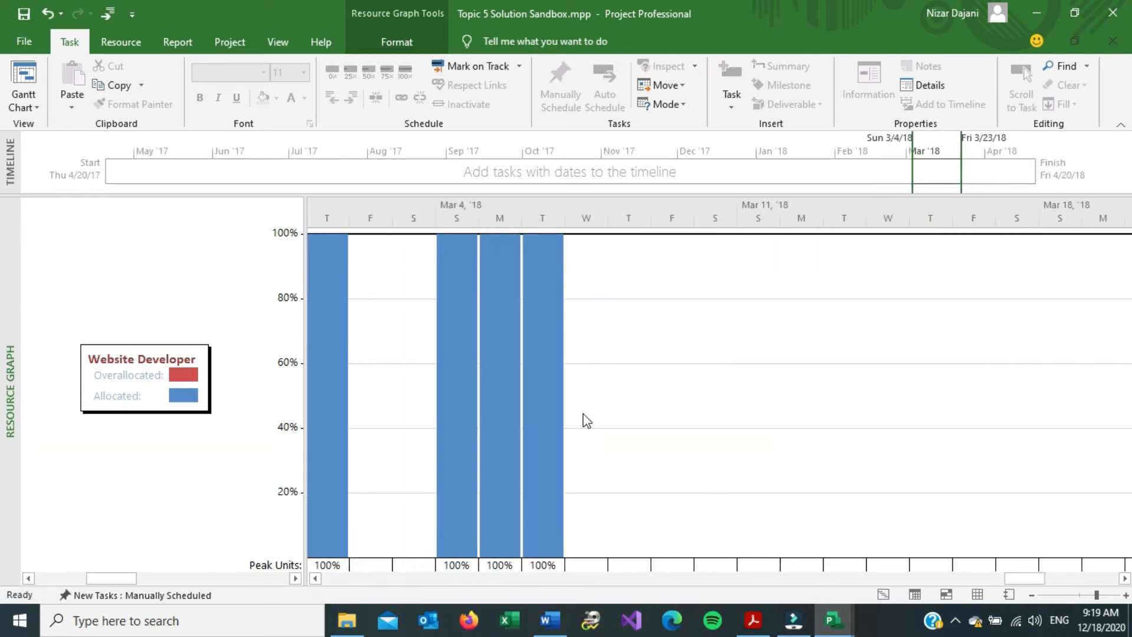
- Show the Project Manager in the Resource Graph and find the overallocated days in early April 2018
{"action": "scroll", "coordinate": [582, 413], "scroll_direction": "left", "scroll_amount": 1}
{"action": "scroll", "coordinate": [583, 413], "scroll_direction": "up", "scroll_amount": 1}
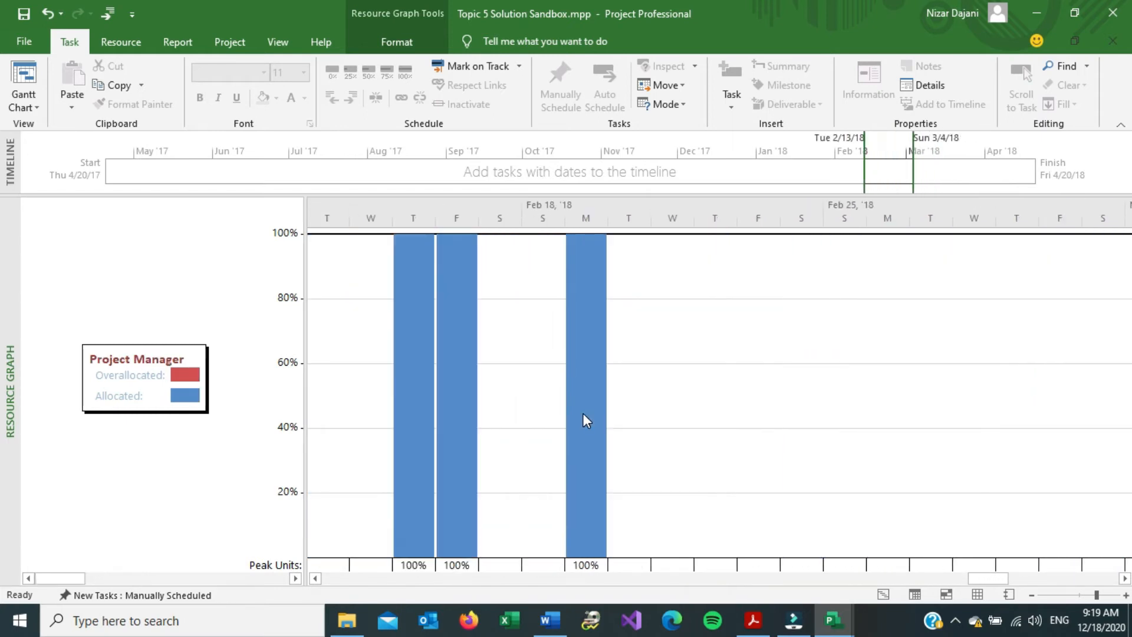
{"action": "scroll", "coordinate": [583, 414], "scroll_direction": "up", "scroll_amount": 3}
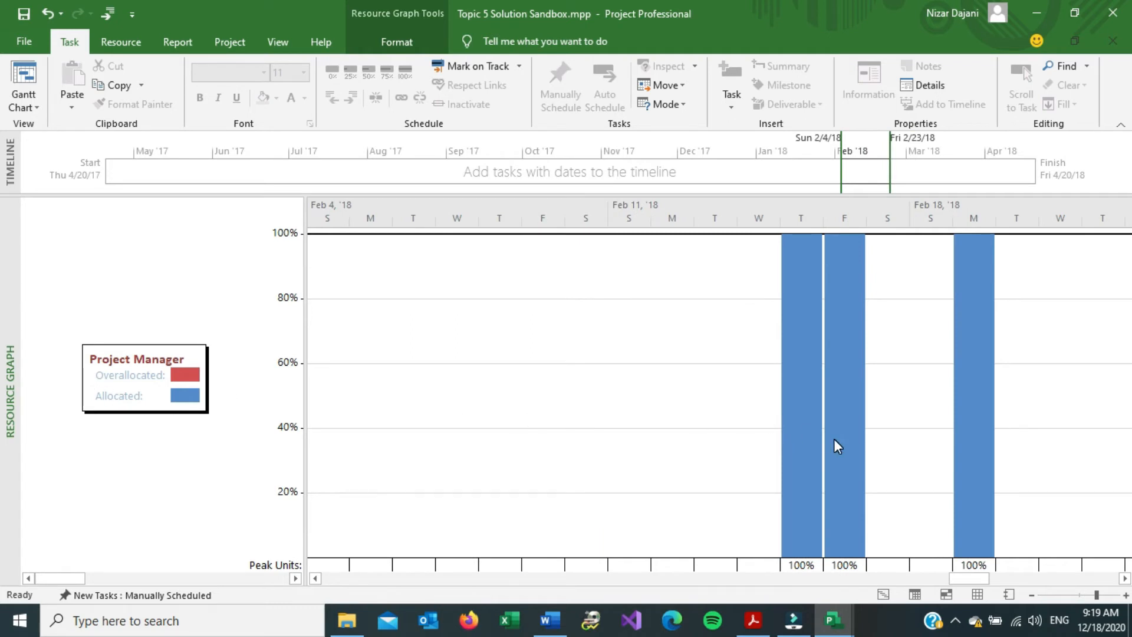
{"action": "left_click", "coordinate": [1060, 581]}
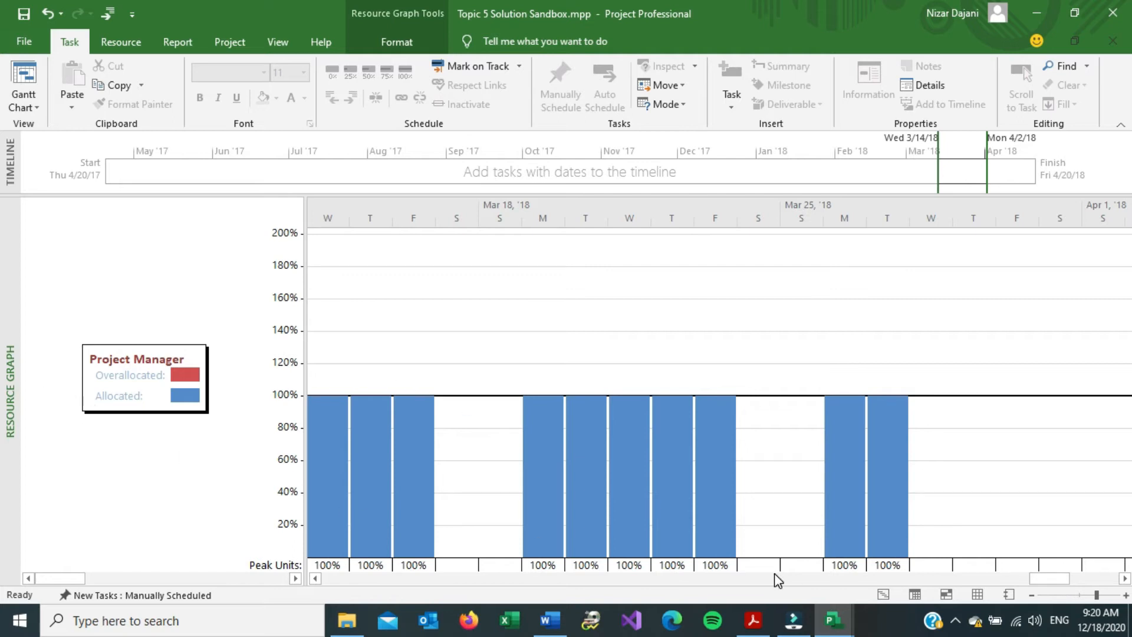
{"action": "left_click_drag", "start_coordinate": [1049, 586], "coordinate": [1073, 585]}
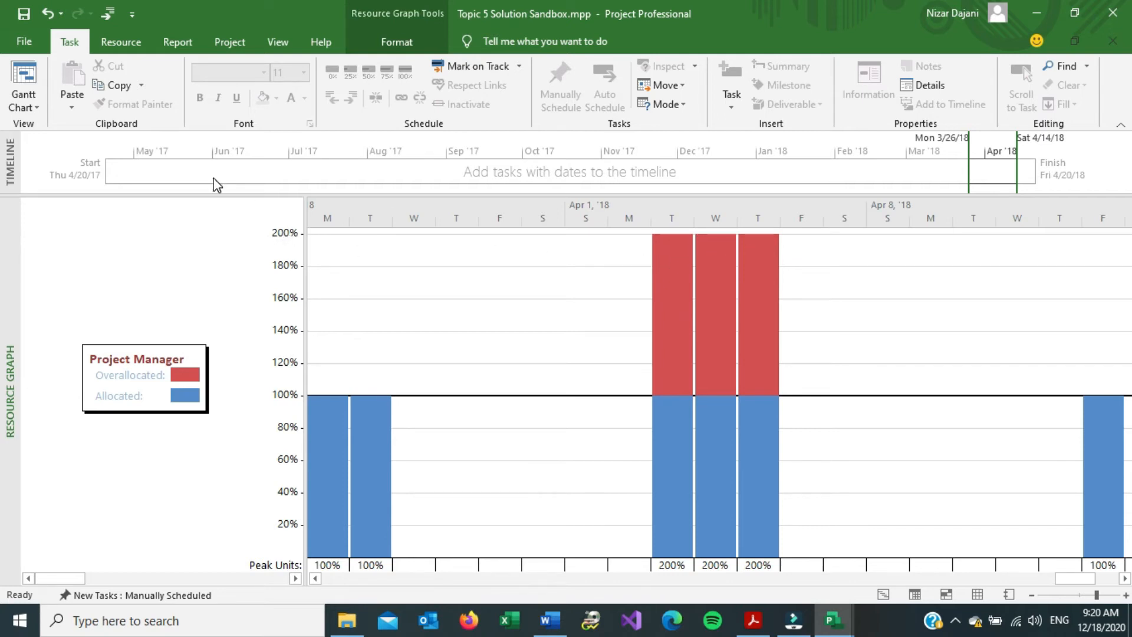
- Display Resource Usage and examine the Website Developer's overlapping hours for Define requirements and Define risks and risk management approach
{"action": "left_click", "coordinate": [34, 108]}
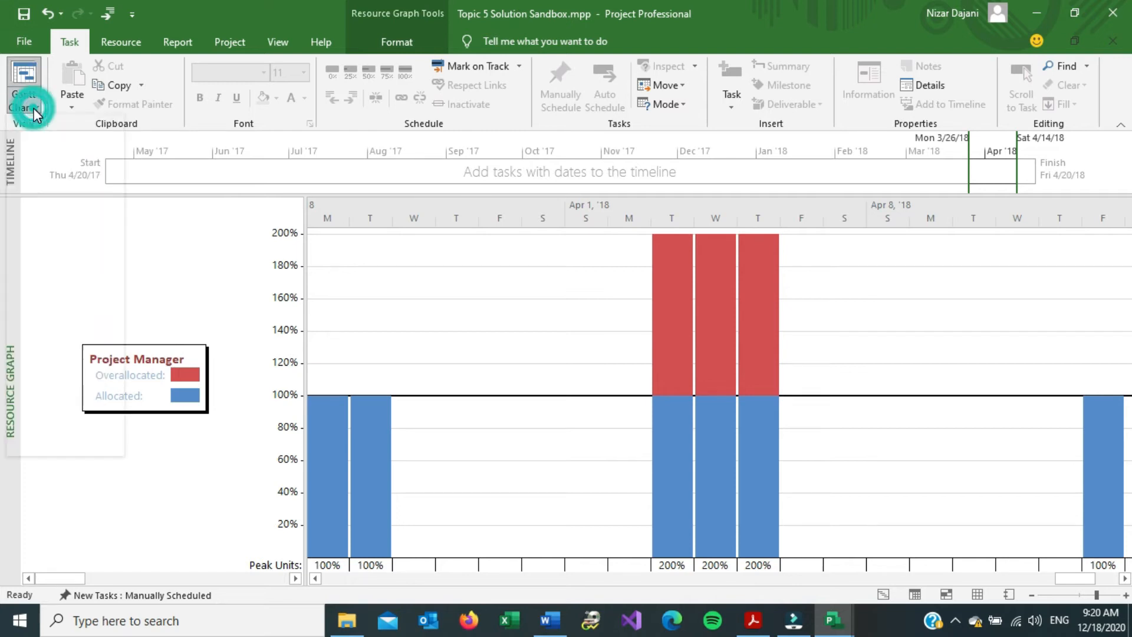
{"action": "left_click", "coordinate": [34, 109]}
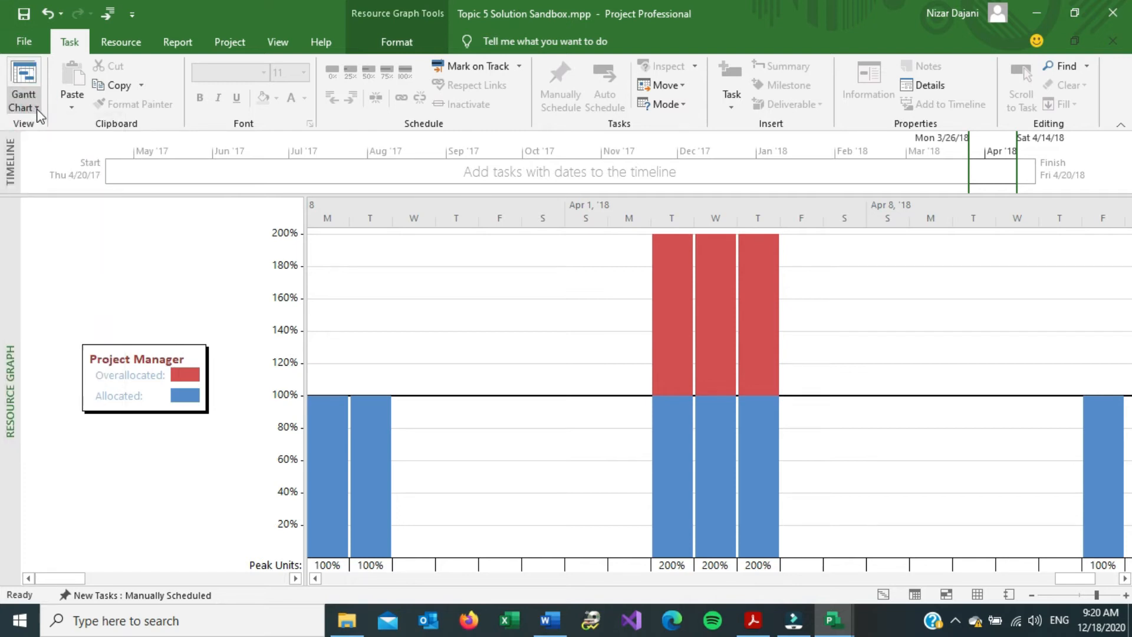
{"action": "left_click", "coordinate": [36, 106]}
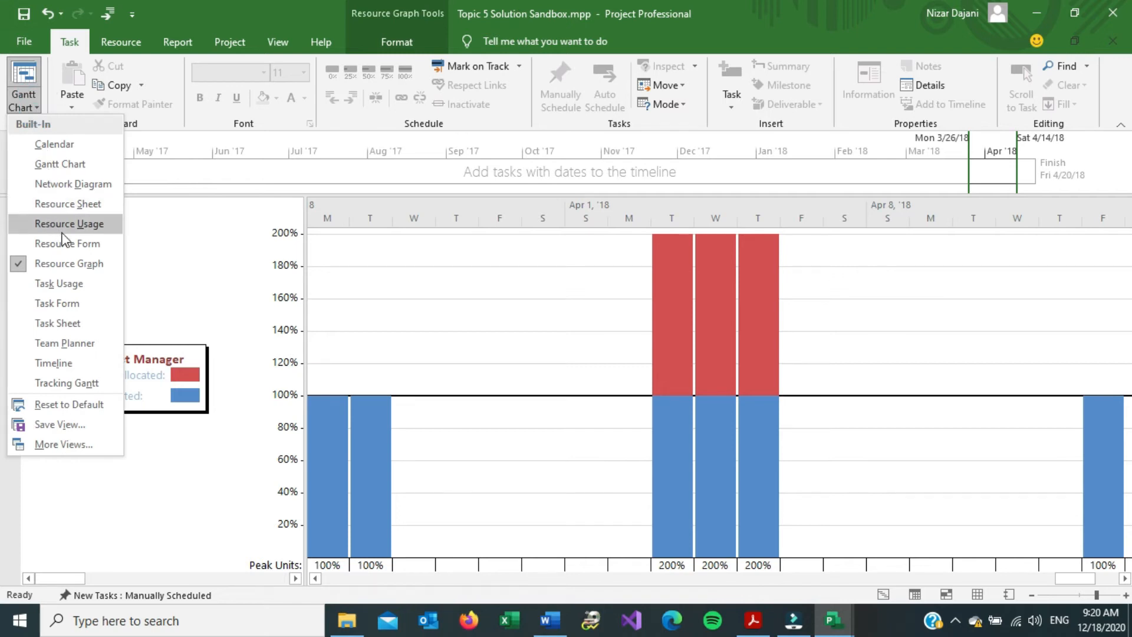
{"action": "left_click", "coordinate": [101, 224]}
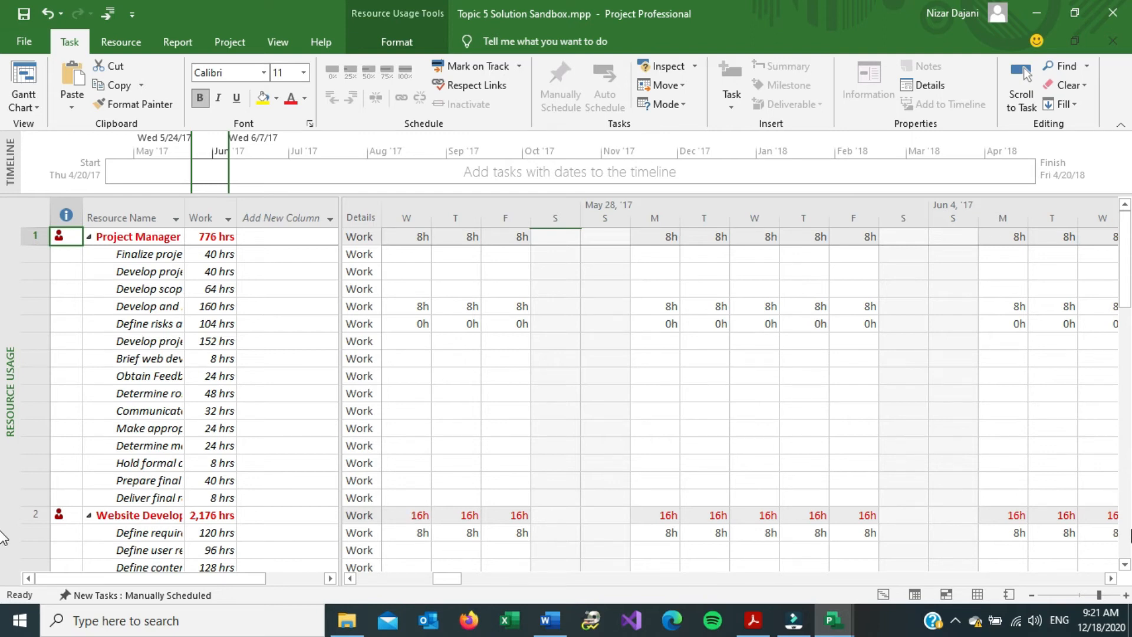
{"action": "left_click", "coordinate": [1125, 564]}
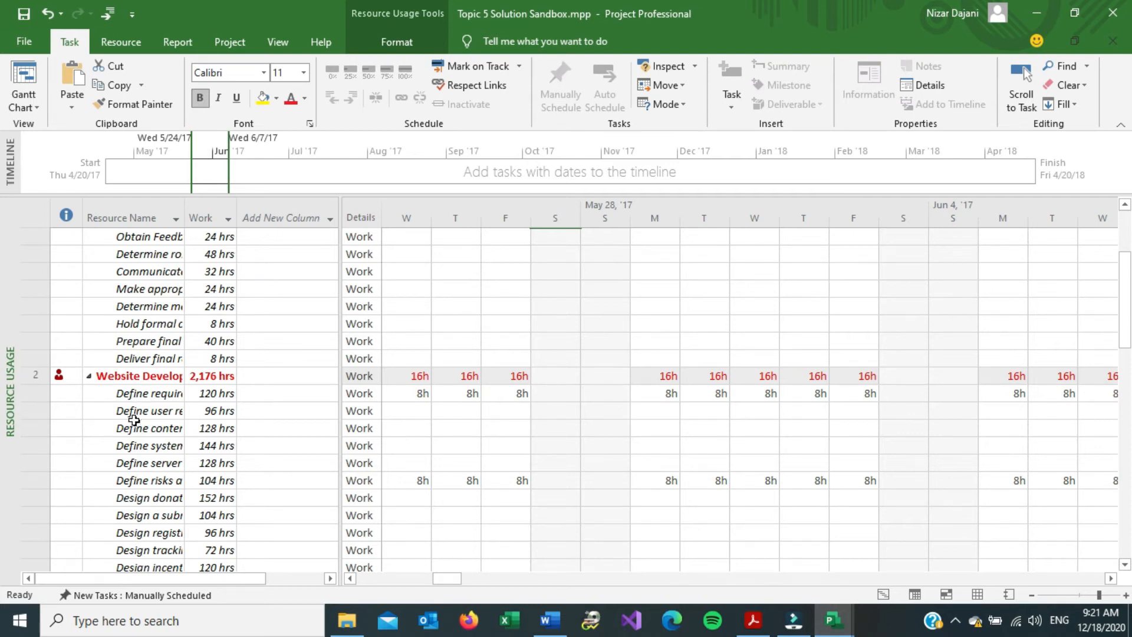
{"action": "left_click", "coordinate": [140, 483]}
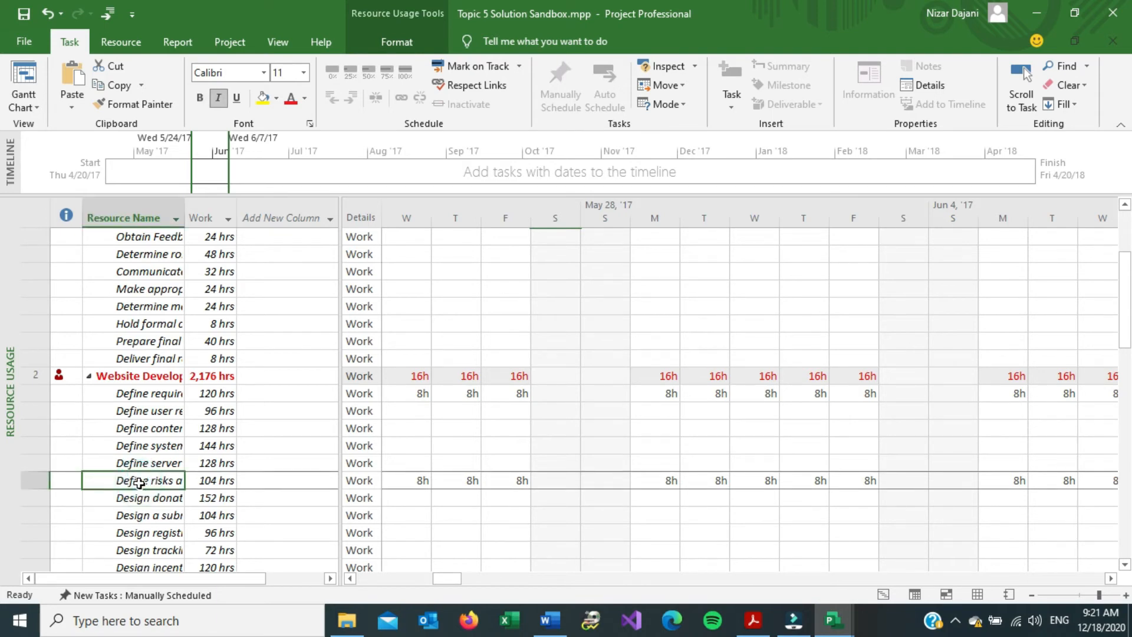
{"action": "left_click", "coordinate": [143, 395]}
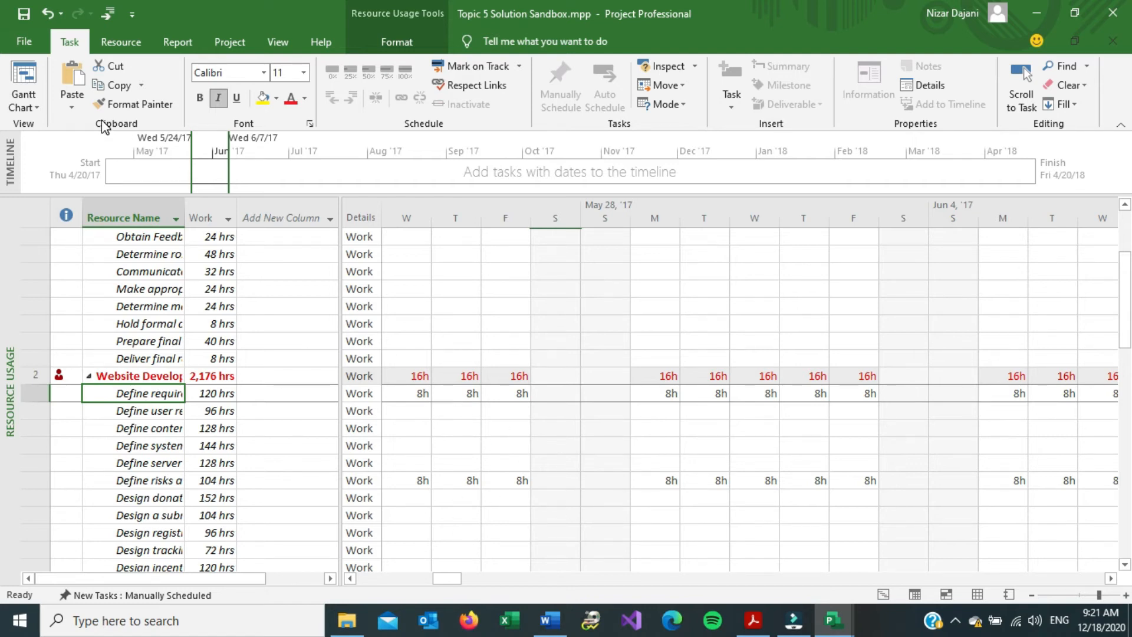
- Set the Project Manager's maximum units to 200% on the Resource Sheet and check the allocation in Resource Usage
{"action": "left_click", "coordinate": [32, 107]}
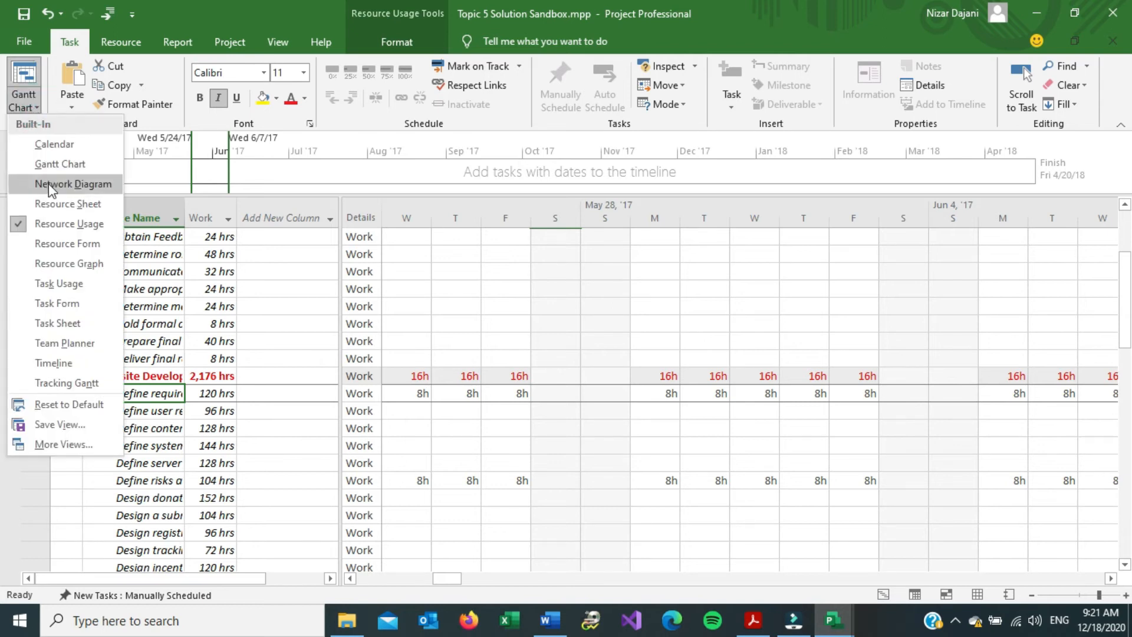
{"action": "left_click", "coordinate": [62, 204]}
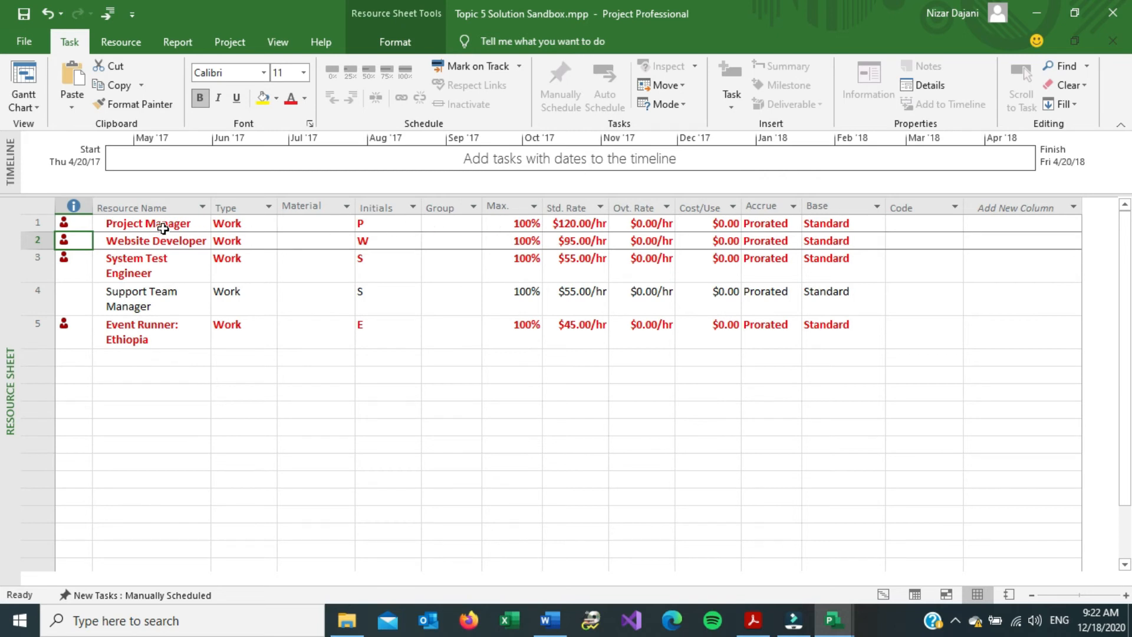
{"action": "left_click", "coordinate": [511, 226]}
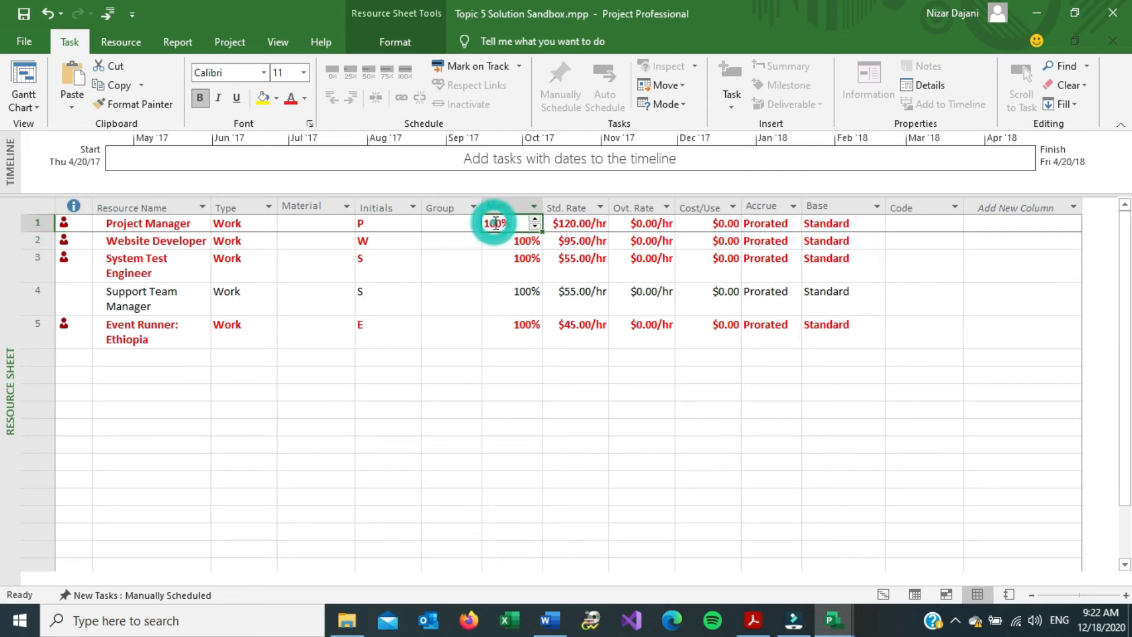
{"action": "type", "text": "200"}
{"action": "key", "text": "Return"}
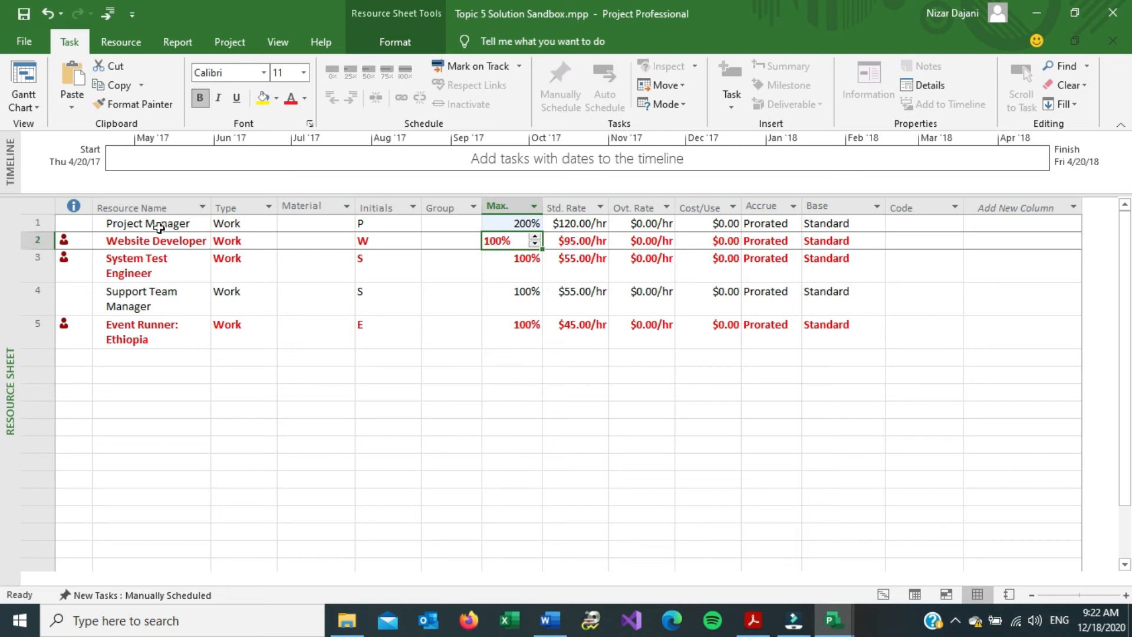
{"action": "left_click", "coordinate": [34, 106]}
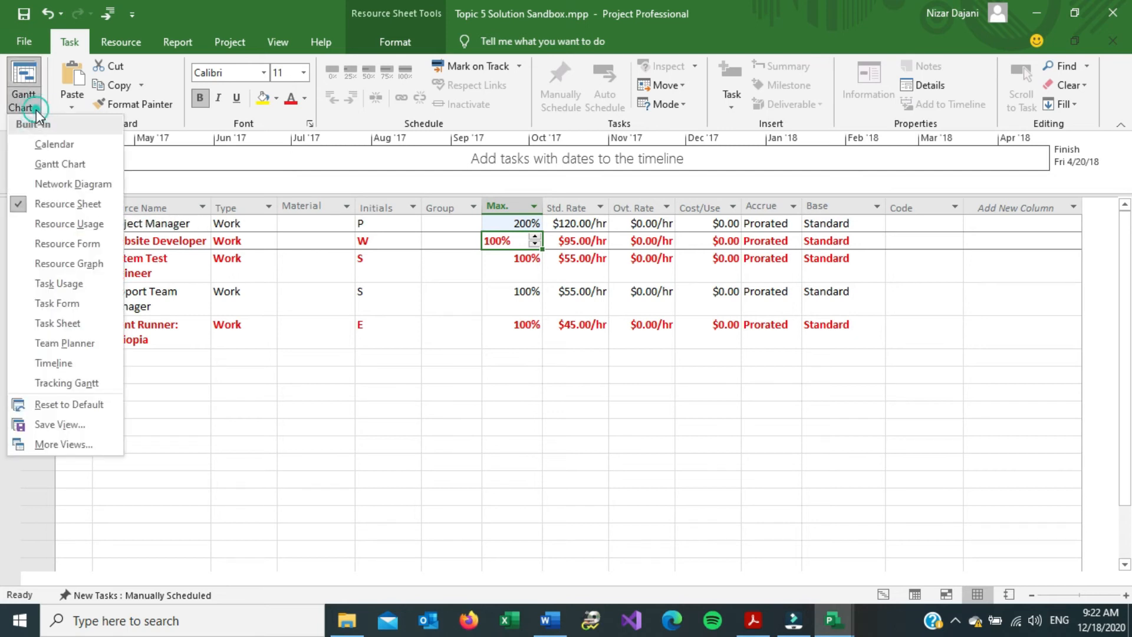
{"action": "left_click", "coordinate": [67, 225]}
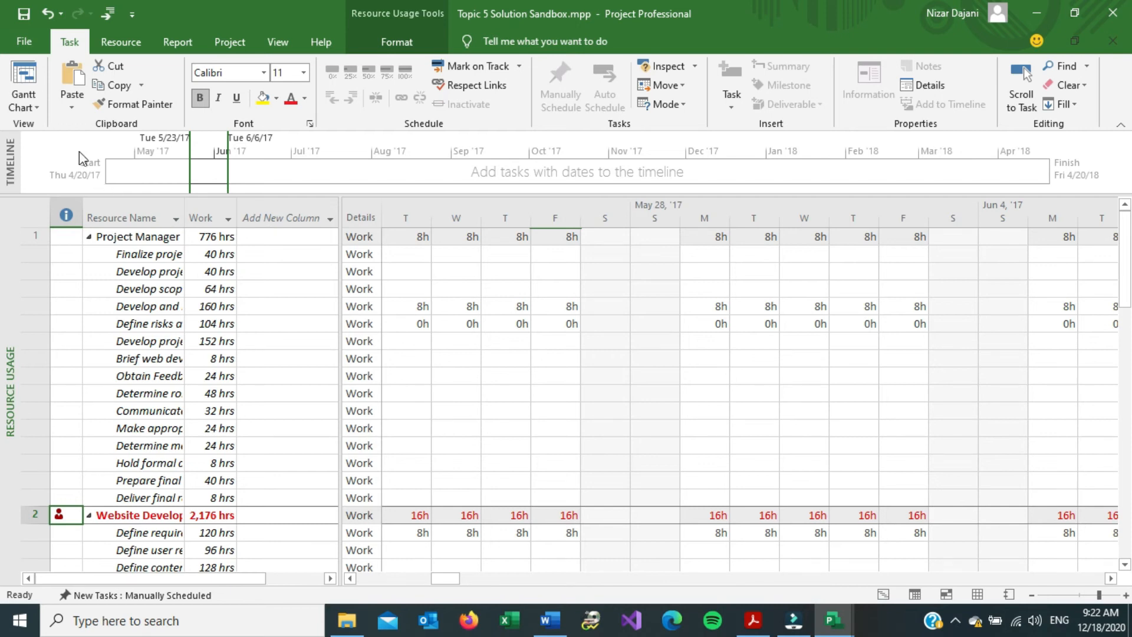
- Set the Website Developer's maximum units to 500% on the Resource Sheet
{"action": "left_click", "coordinate": [38, 104]}
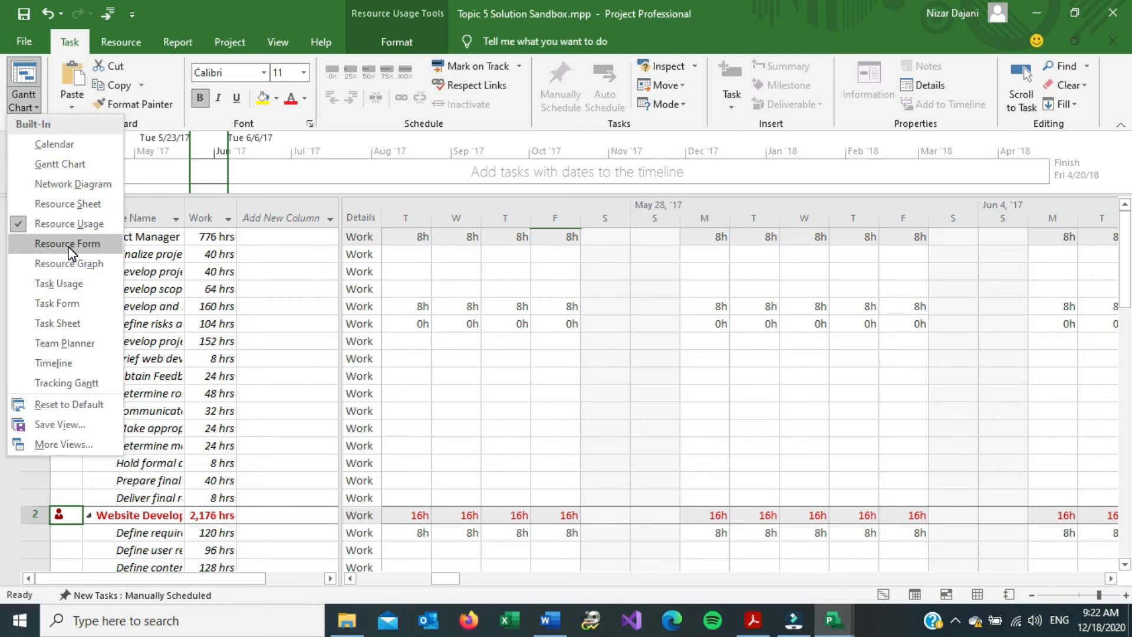
{"action": "left_click", "coordinate": [82, 205]}
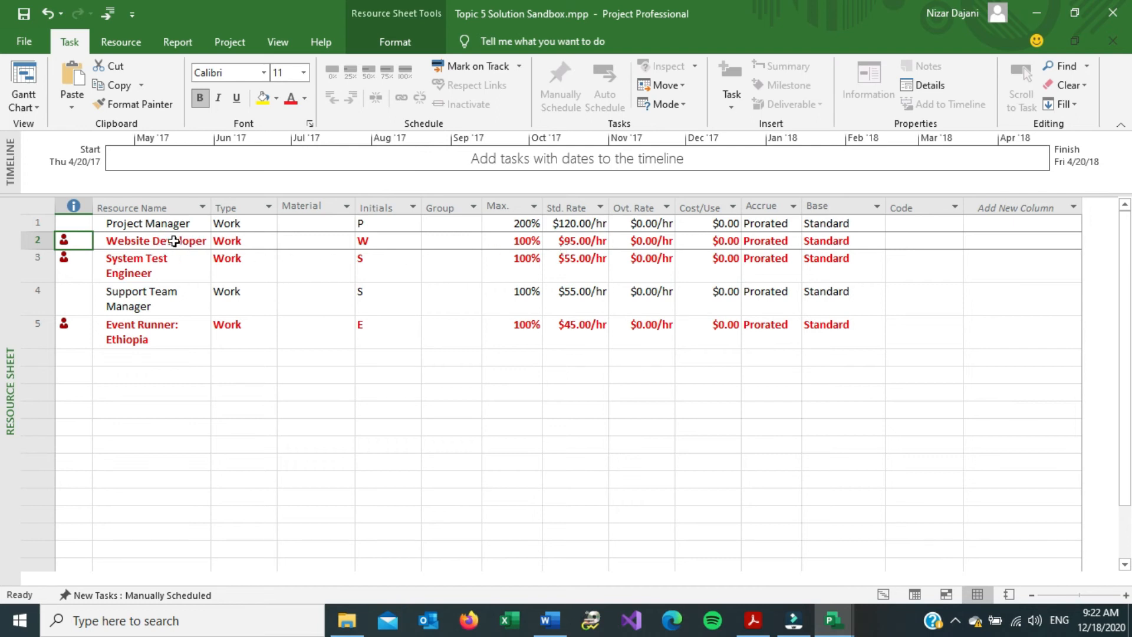
{"action": "left_click", "coordinate": [528, 241]}
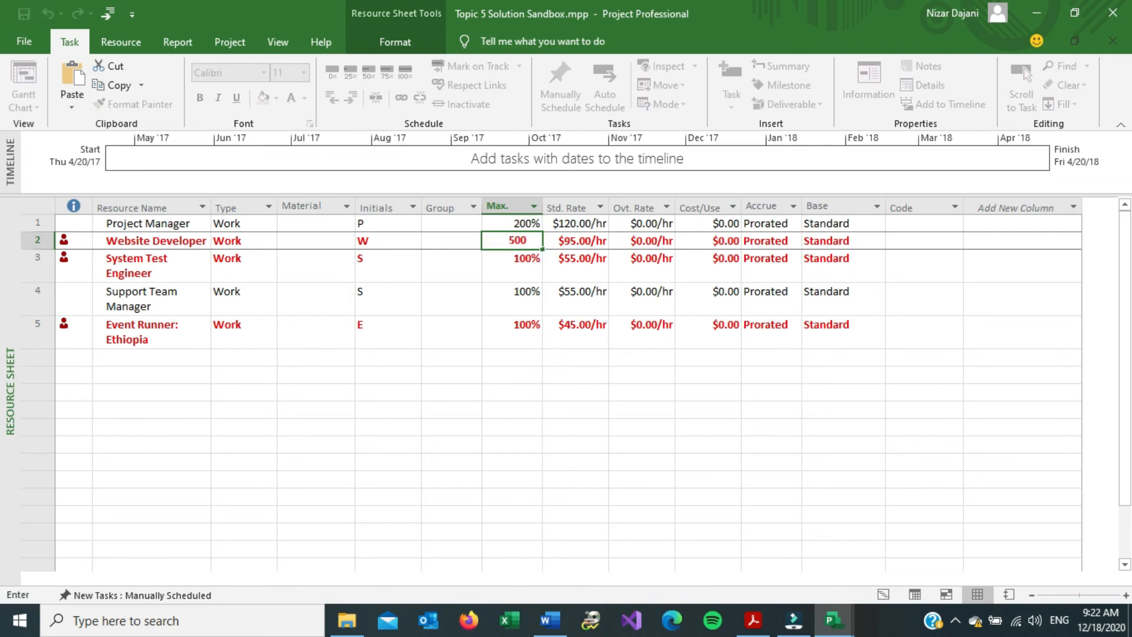
{"action": "key", "text": "Return"}
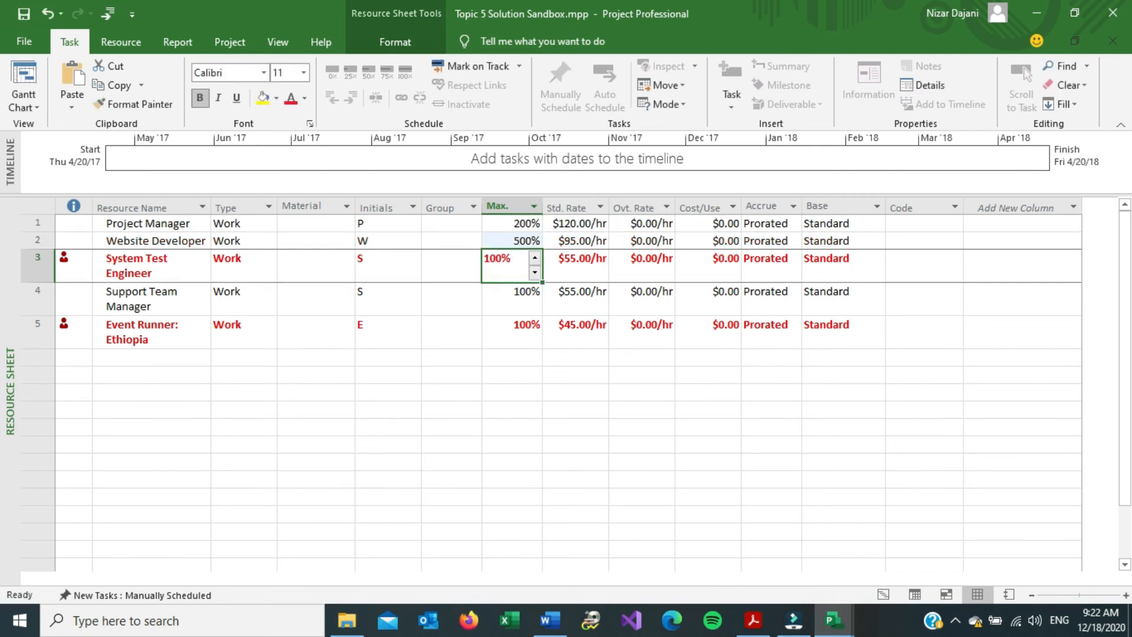
- Set the maximum units of the System Test Engineer and Event Runner: Ethiopia to 200% each
{"action": "type", "text": "200"}
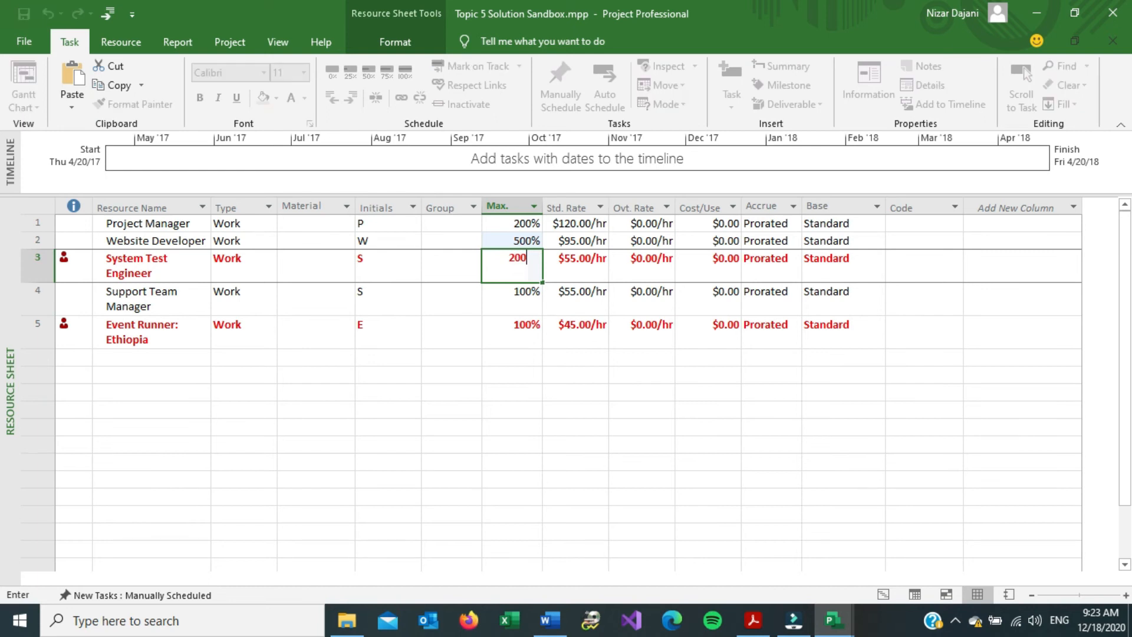
{"action": "key", "text": "Return"}
{"action": "key", "text": "Return"}
{"action": "type", "text": "200"}
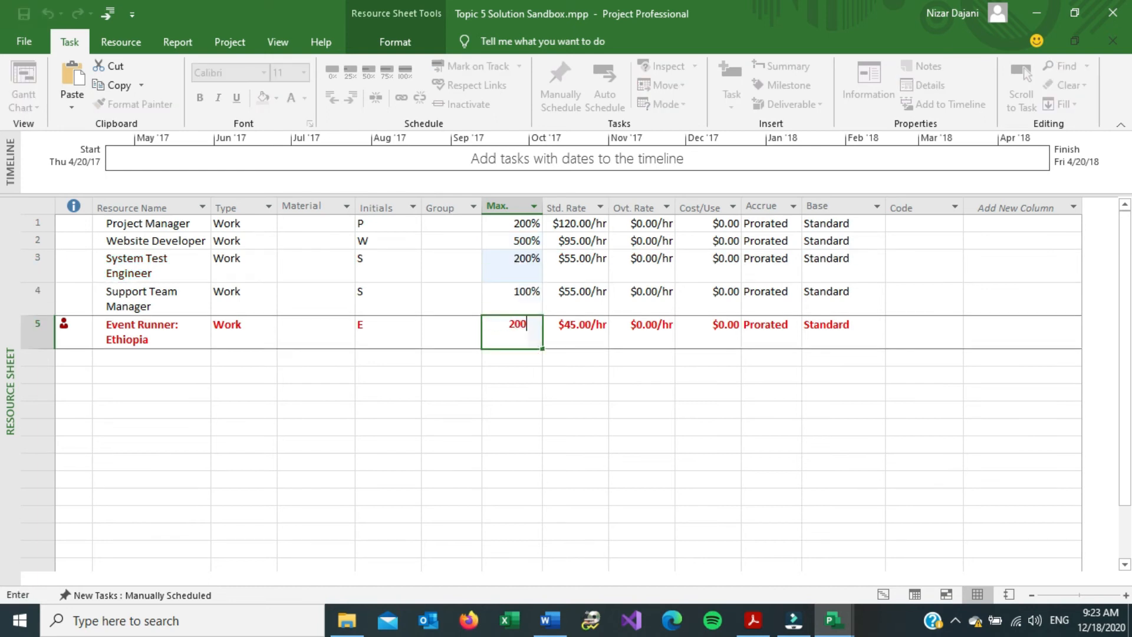
{"action": "key", "text": "Return"}
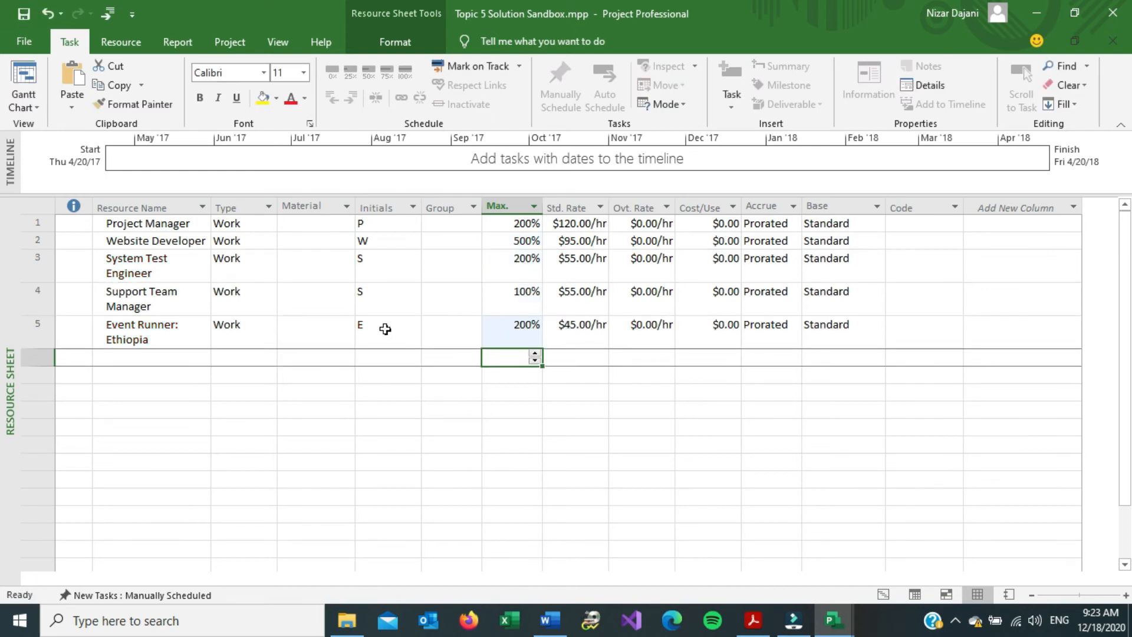
- Display the Gantt Chart and check the whole task list for remaining over-allocation indicators
{"action": "left_click", "coordinate": [35, 108]}
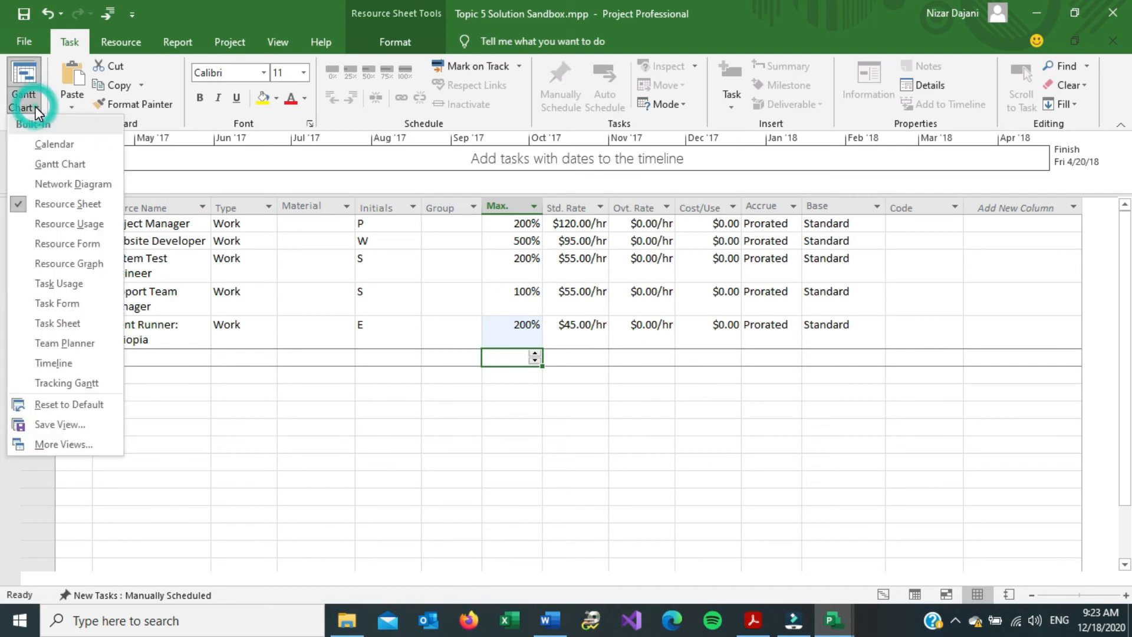
{"action": "left_click", "coordinate": [58, 161]}
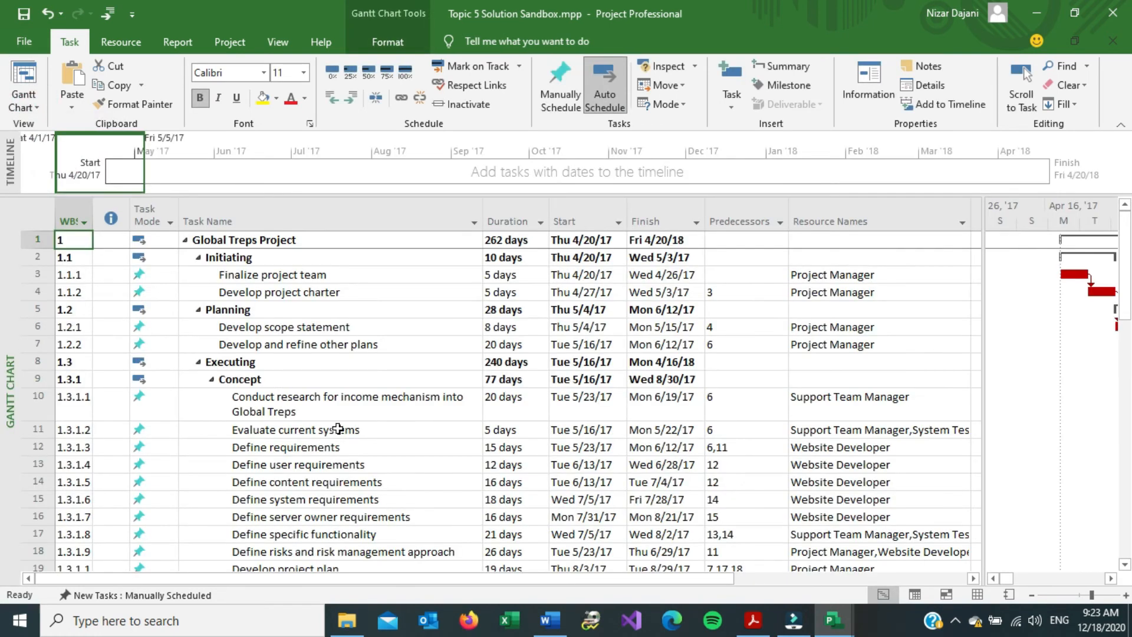
{"action": "scroll", "coordinate": [336, 429], "scroll_direction": "down", "scroll_amount": 10}
{"action": "scroll", "coordinate": [337, 429], "scroll_direction": "down", "scroll_amount": 6}
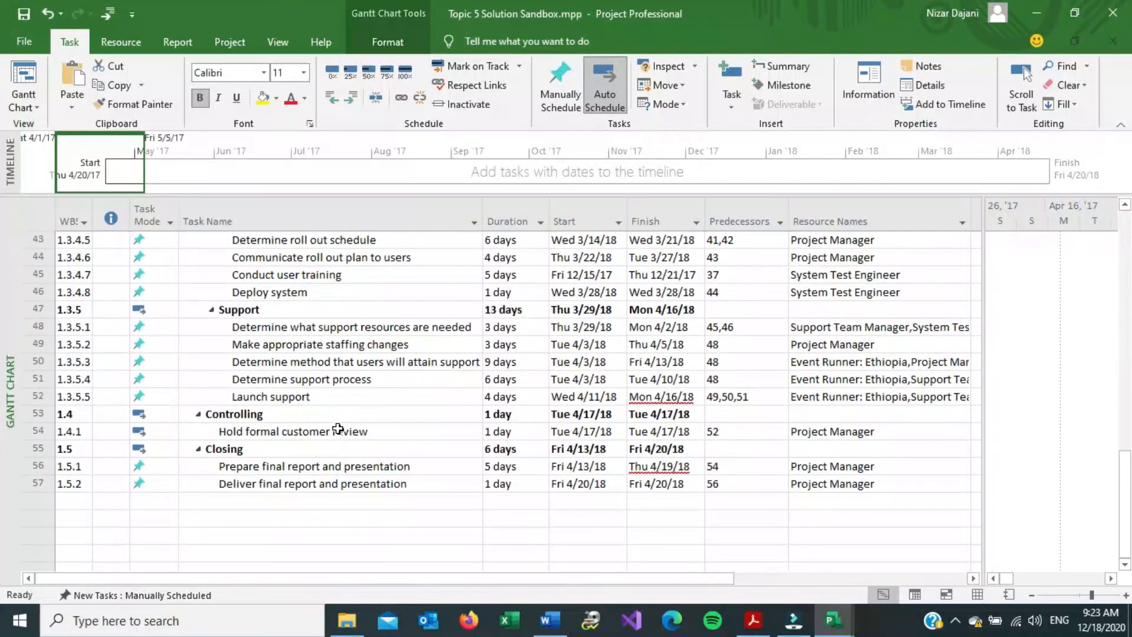
{"action": "scroll", "coordinate": [337, 429], "scroll_direction": "up", "scroll_amount": 5}
{"action": "scroll", "coordinate": [338, 429], "scroll_direction": "up", "scroll_amount": 11}
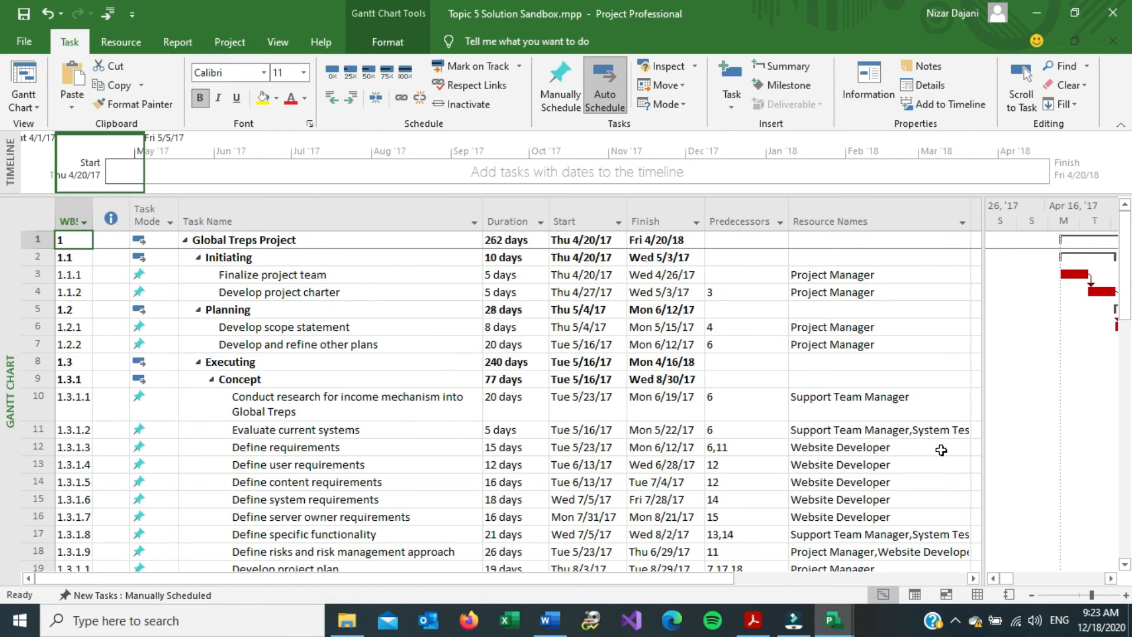
- Widen the Gantt Chart's task table and add a Cost column after Resource Names
{"action": "double_click", "coordinate": [983, 411]}
{"action": "left_click", "coordinate": [1012, 218]}
{"action": "type", "text": "cost"}
{"action": "key", "text": "Return"}
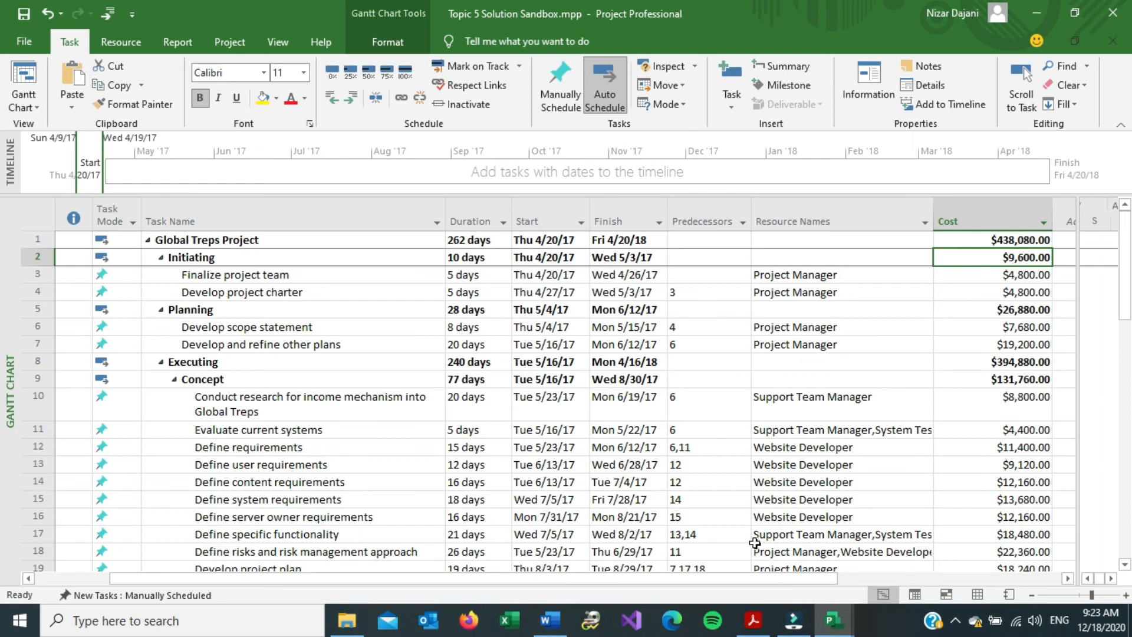
- Switch to the Word assignment document, review the Part 1 budget, deadline and labor rates, and return to Project
{"action": "left_click", "coordinate": [552, 629]}
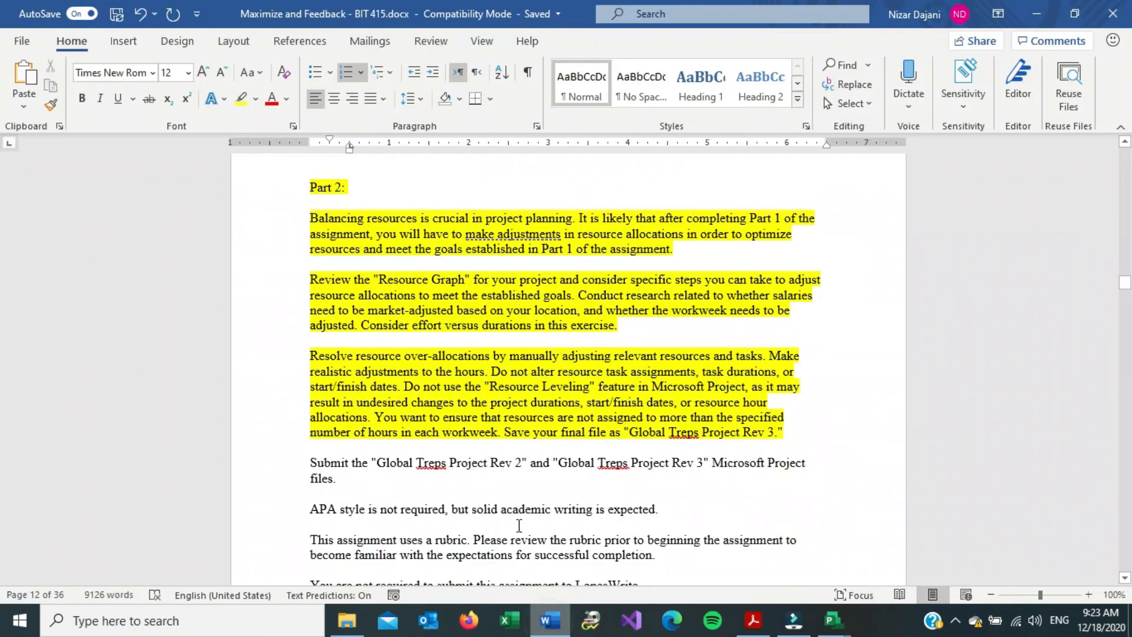
{"action": "scroll", "coordinate": [506, 362], "scroll_direction": "up", "scroll_amount": 10}
{"action": "scroll", "coordinate": [506, 362], "scroll_direction": "up", "scroll_amount": 2}
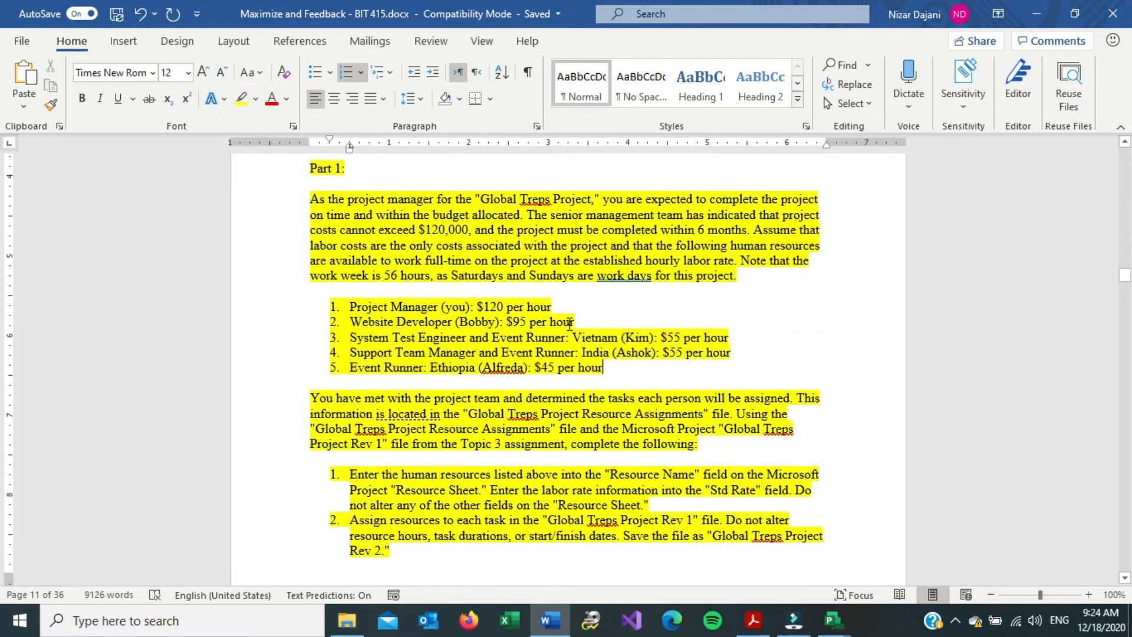
{"action": "key", "text": "alt+Tab"}
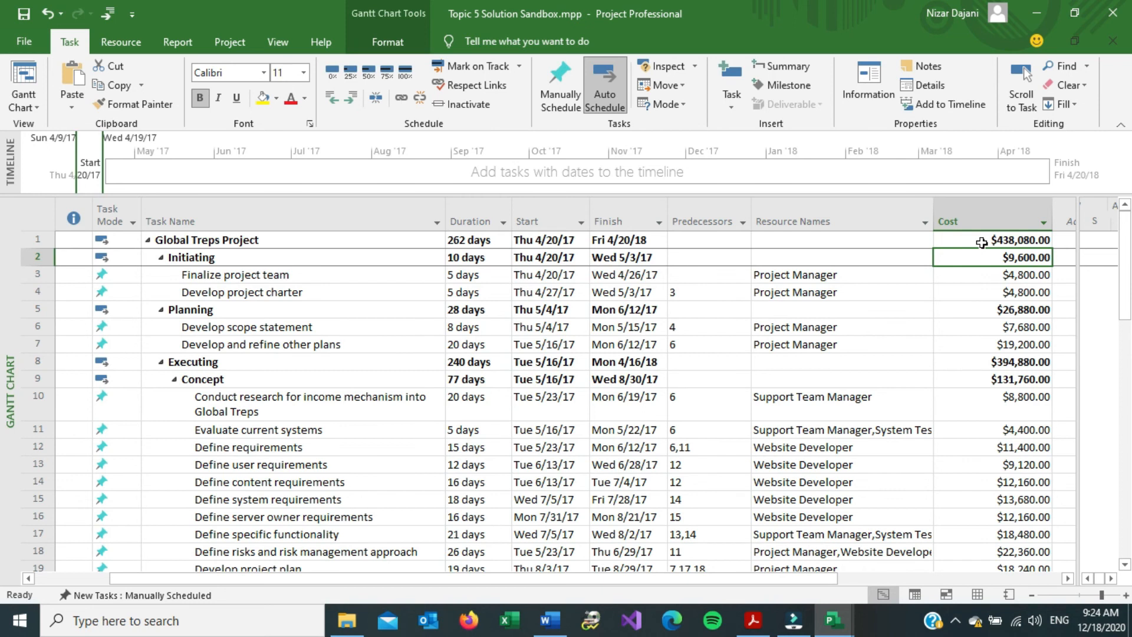
- On the Resource Sheet, set the standard rates to $30/hr for the Project Manager and $25/hr for the Website Developer
{"action": "left_click", "coordinate": [37, 112]}
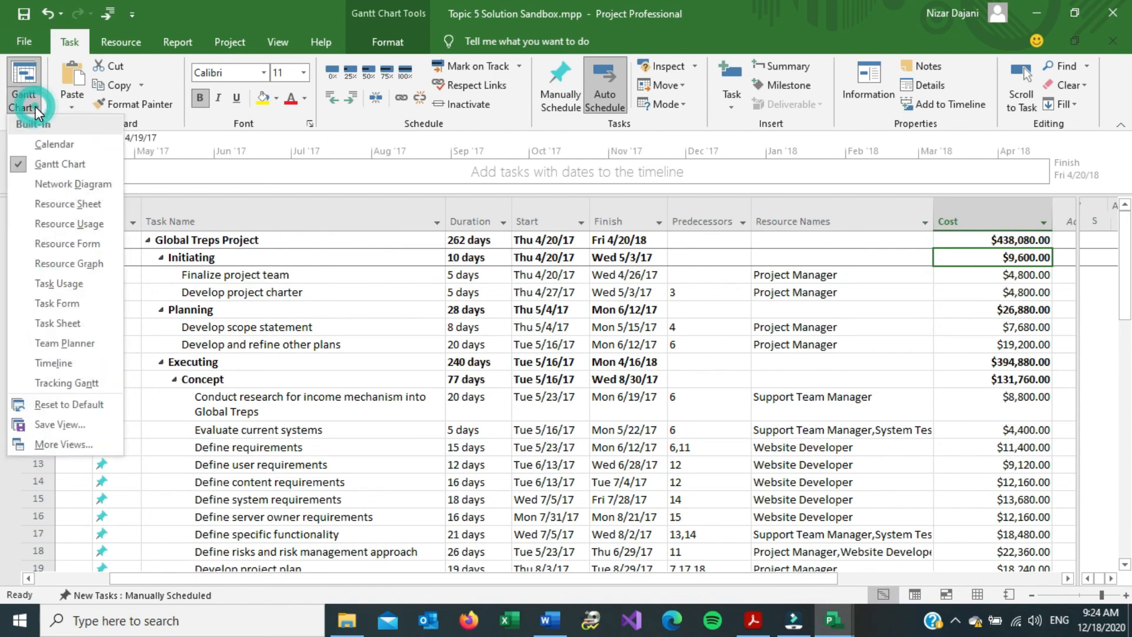
{"action": "left_click", "coordinate": [62, 201]}
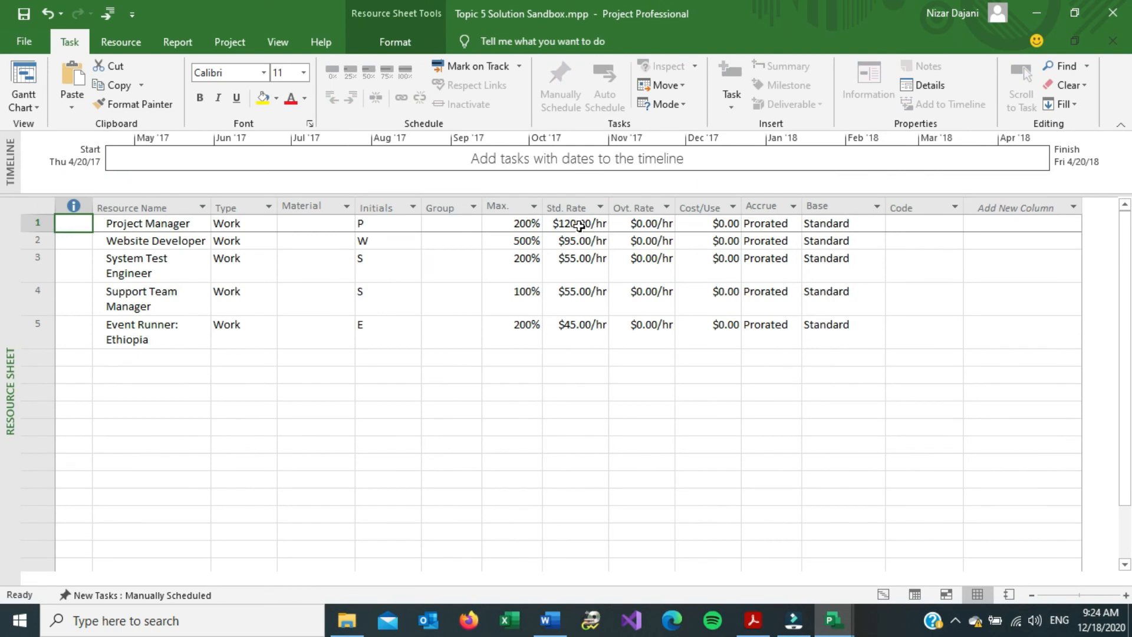
{"action": "left_click", "coordinate": [579, 224]}
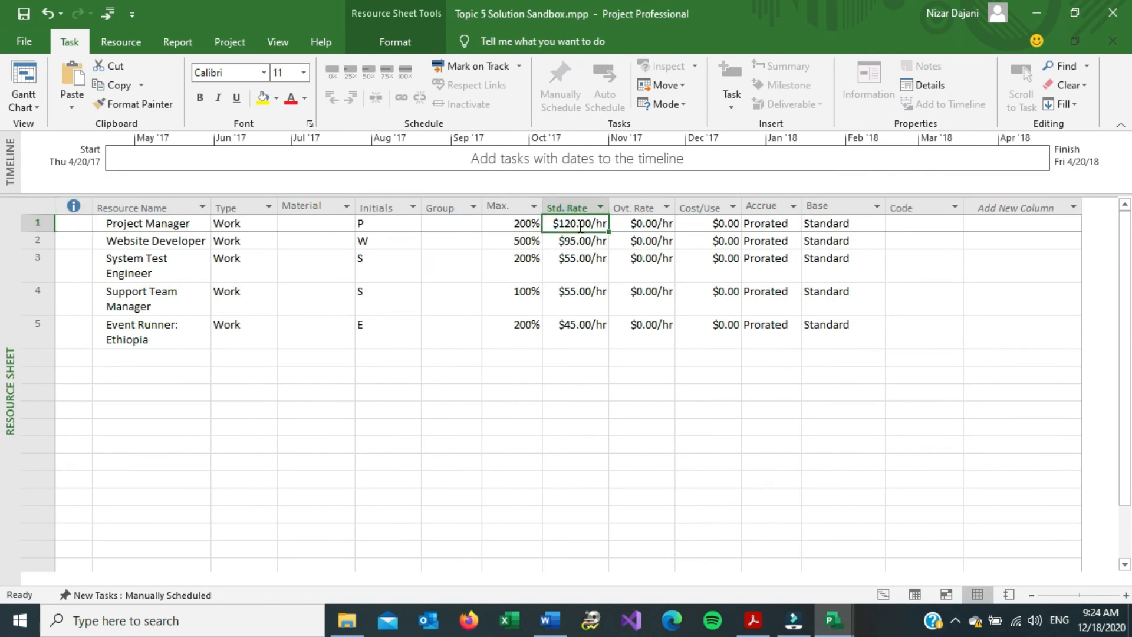
{"action": "type", "text": "30"}
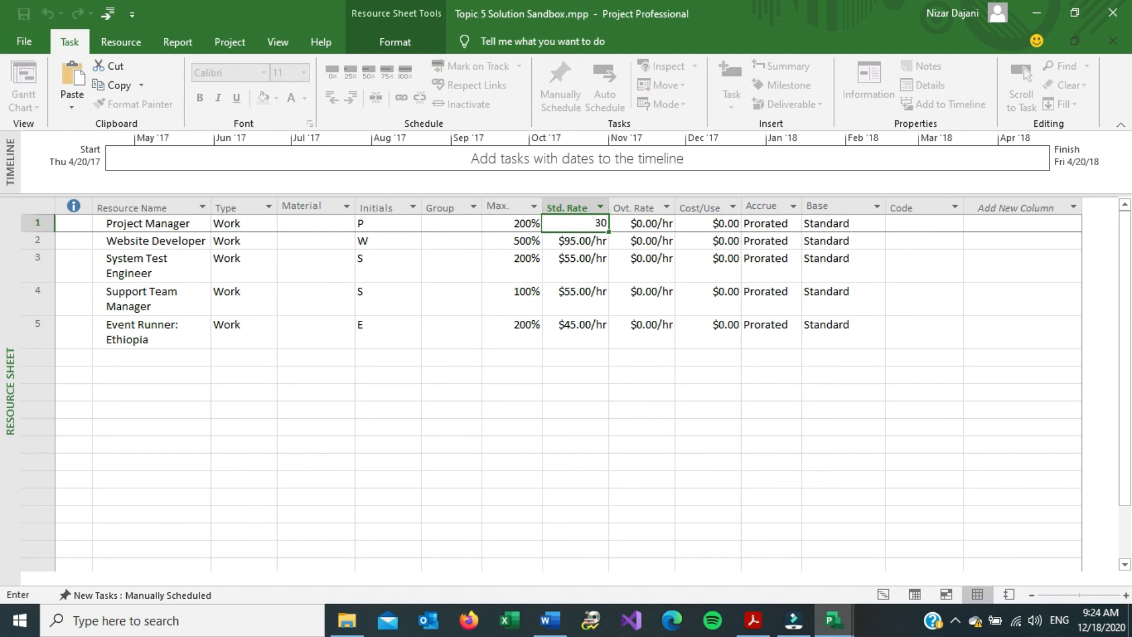
{"action": "key", "text": "Return"}
{"action": "type", "text": "25"}
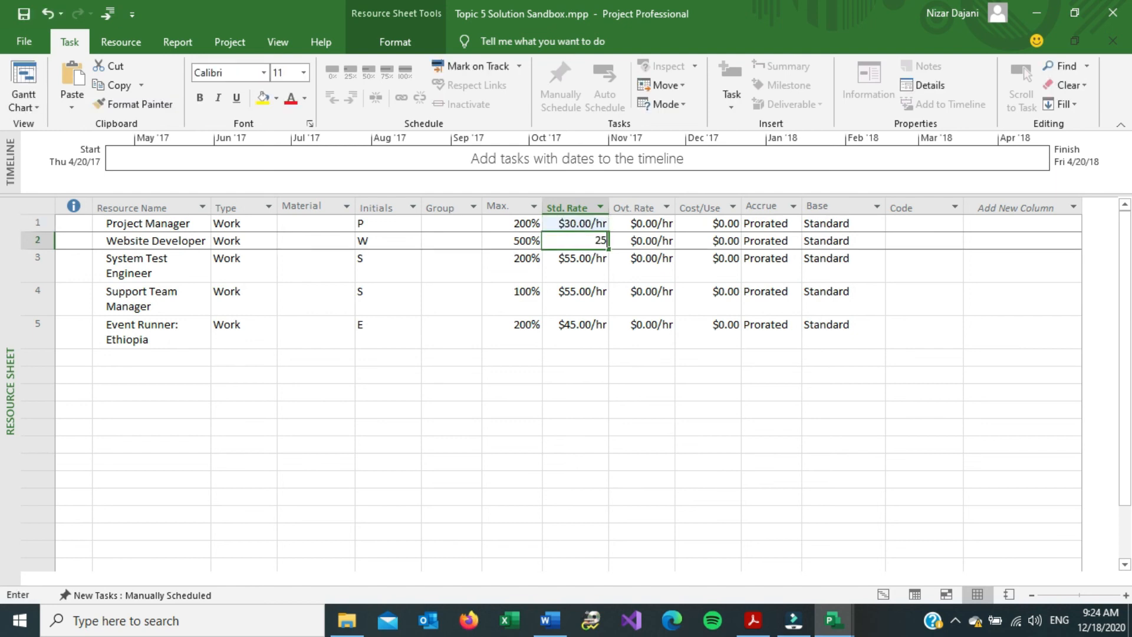
{"action": "key", "text": "Return"}
- Set standard rates of $15/hr for System Test Engineer and Support Team Manager and $10/hr for Event Runner: Ethiopia, and return to the Gantt Chart
{"action": "type", "text": "15"}
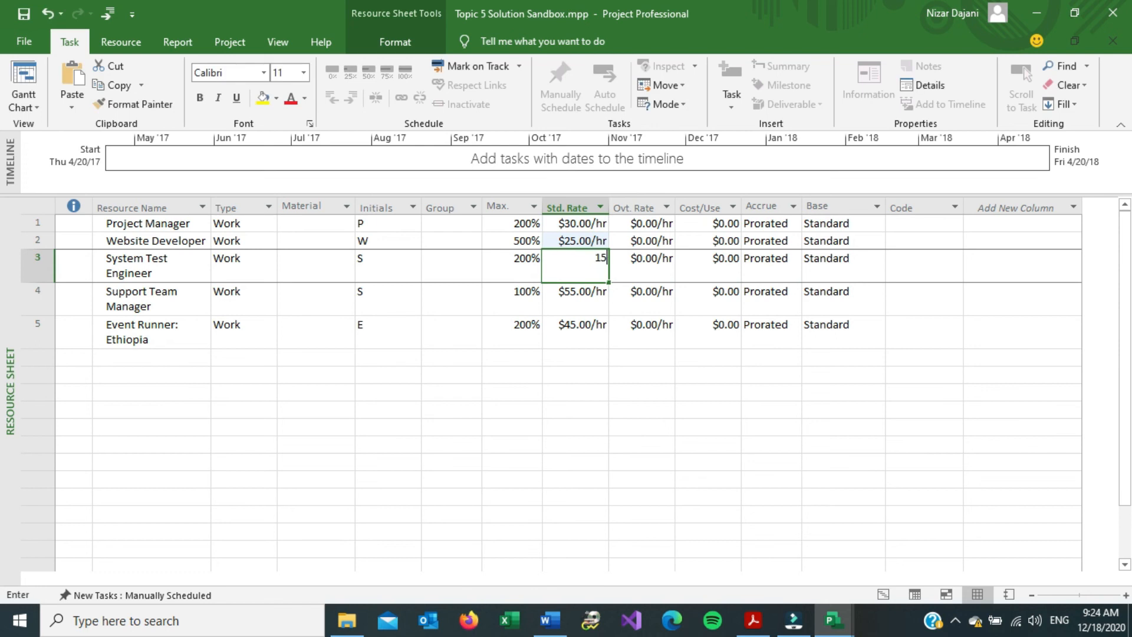
{"action": "key", "text": "Return"}
{"action": "type", "text": "15"}
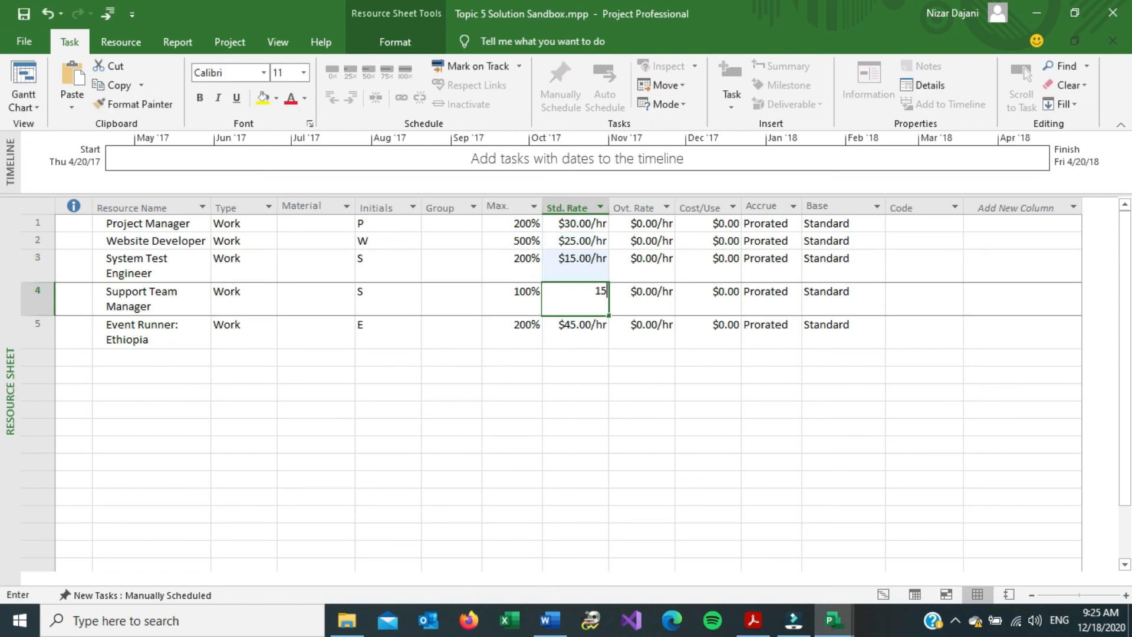
{"action": "key", "text": "Return"}
{"action": "type", "text": "10"}
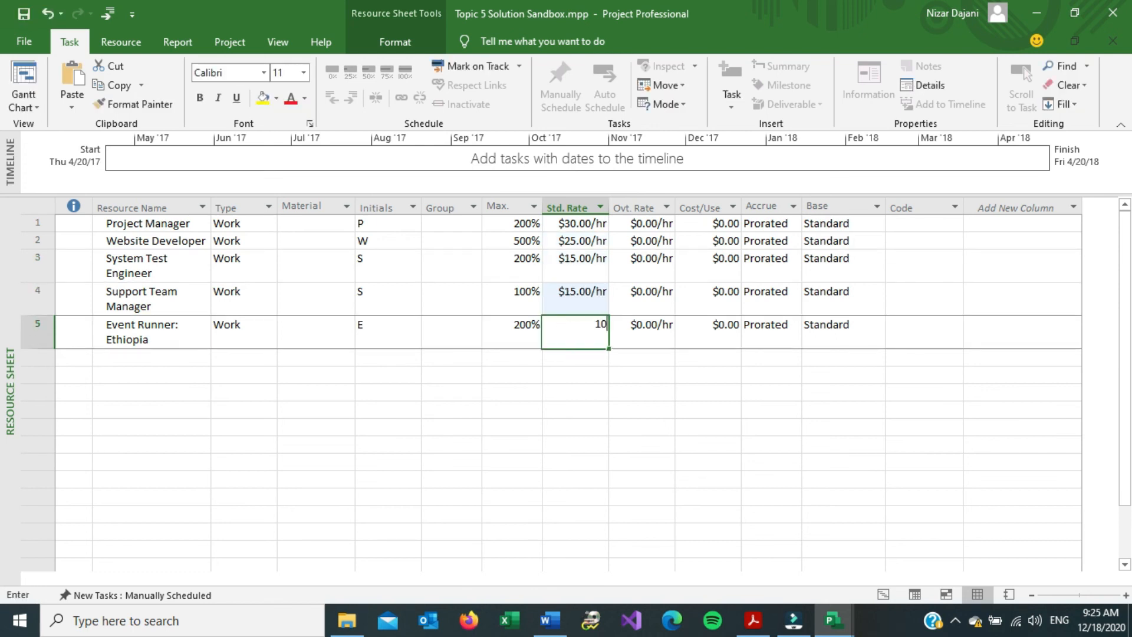
{"action": "key", "text": "Return"}
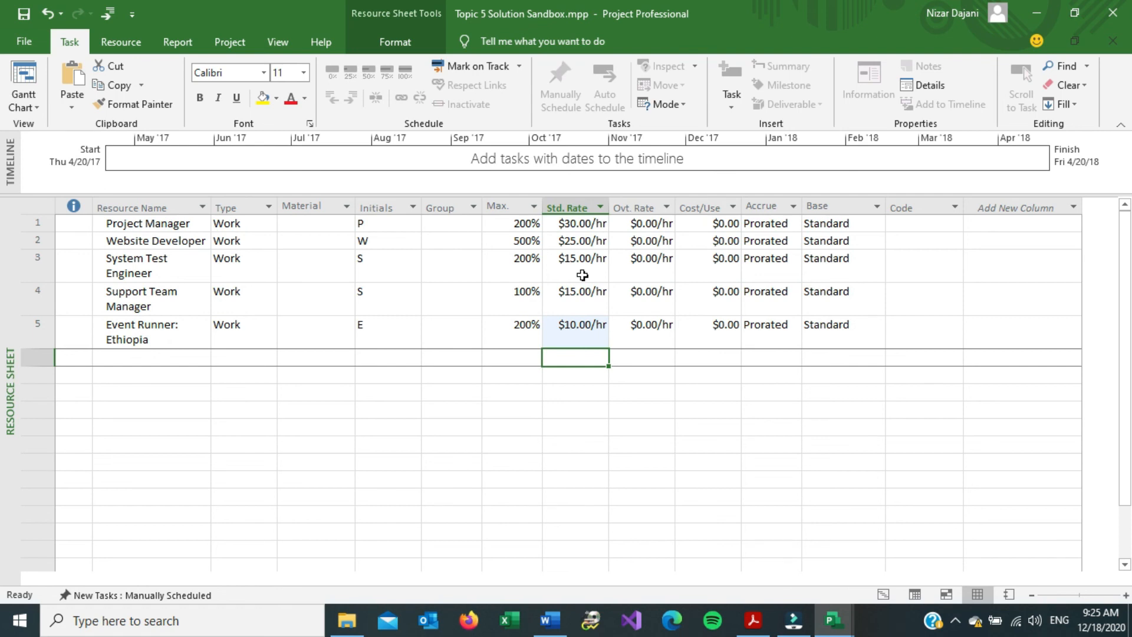
{"action": "left_click", "coordinate": [24, 74]}
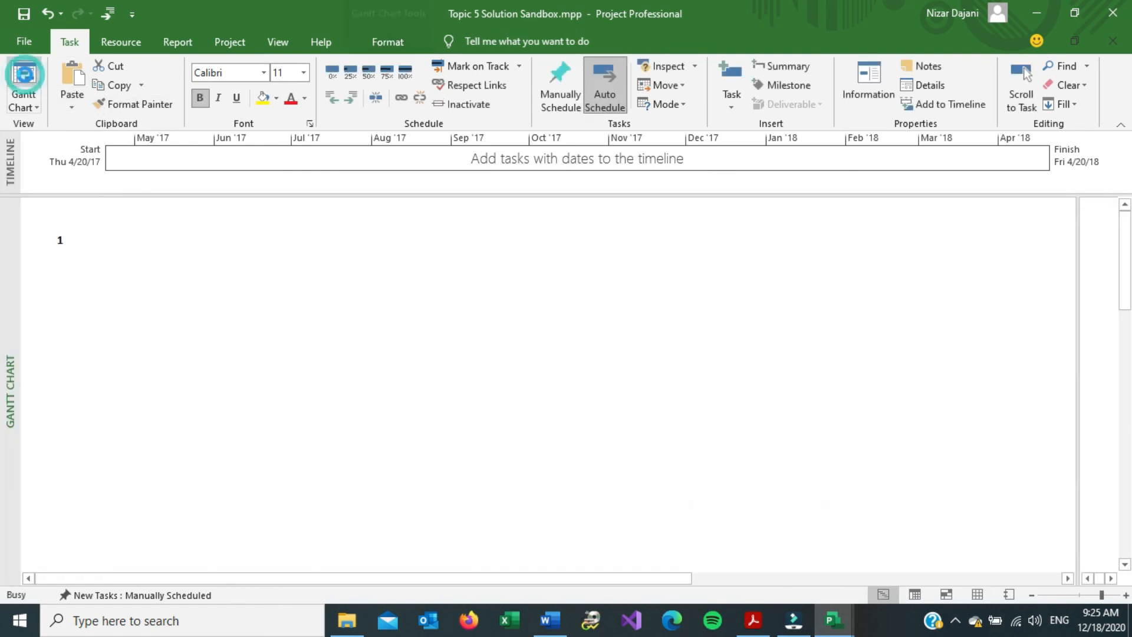